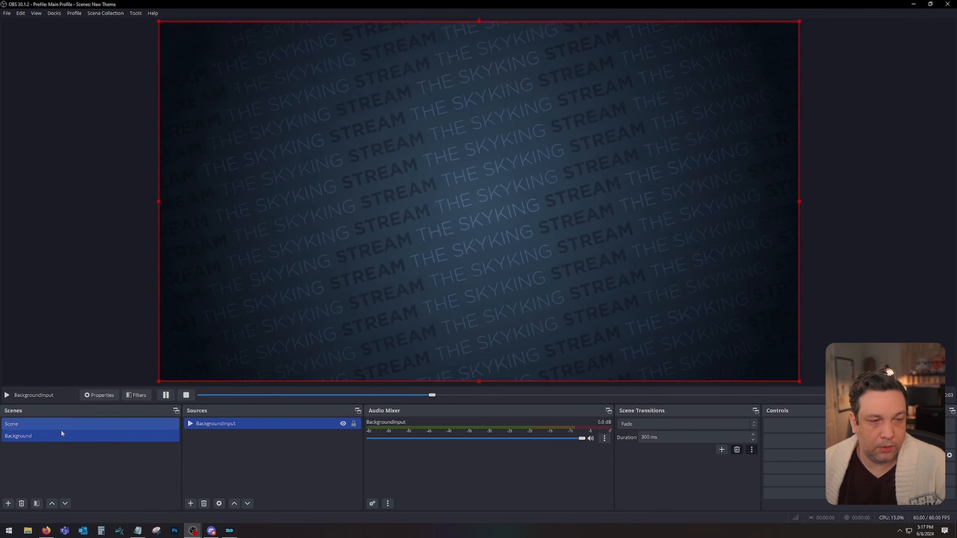
Create a new scene named Cam.
left_click(8, 503)
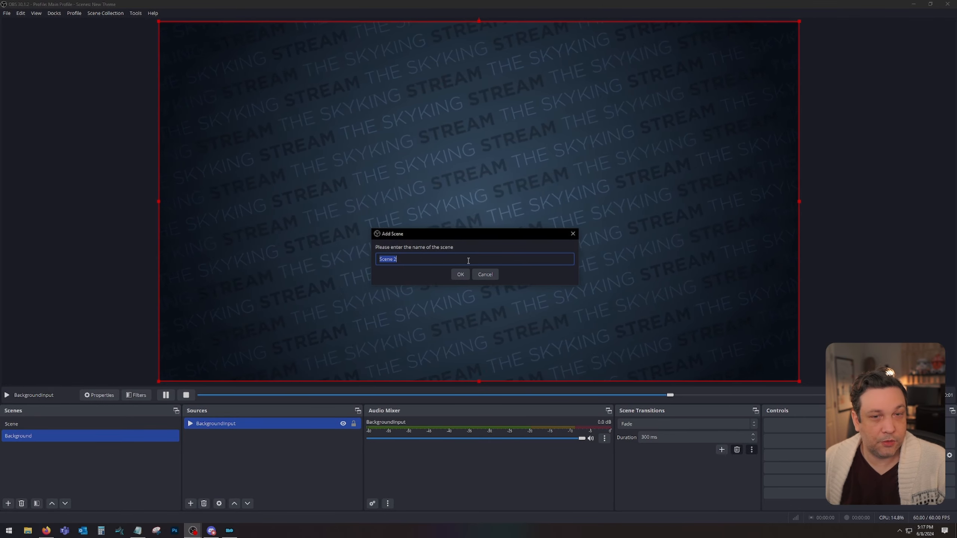
type("Cam")
left_click(466, 271)
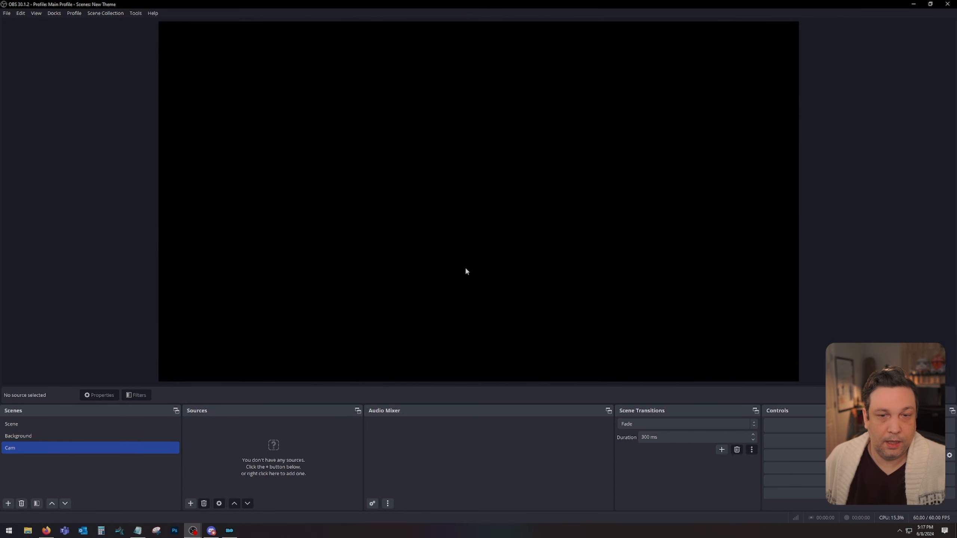
Add a Video Capture Device source named CamInput using the Game Capture HD60 Pro, and enlarge it to fill the canvas.
left_click(191, 504)
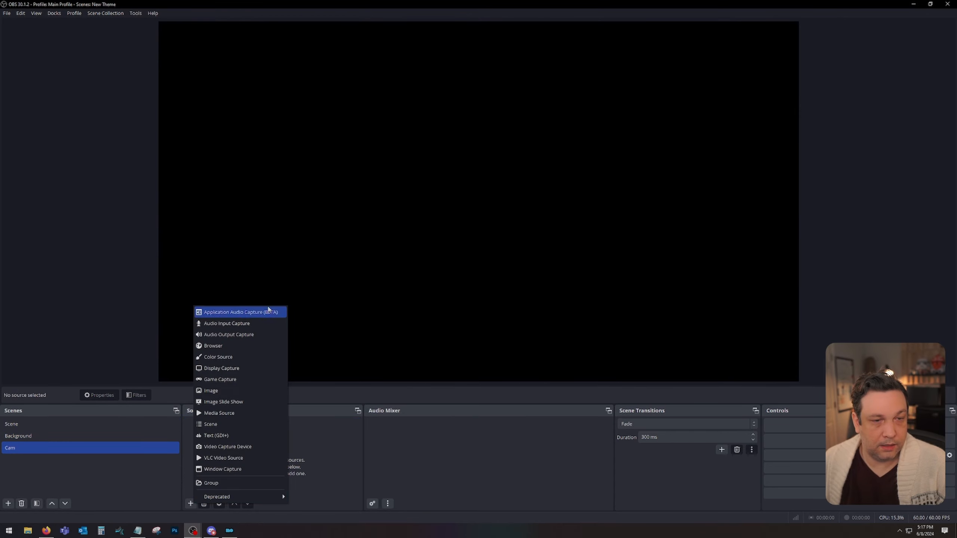
left_click(339, 481)
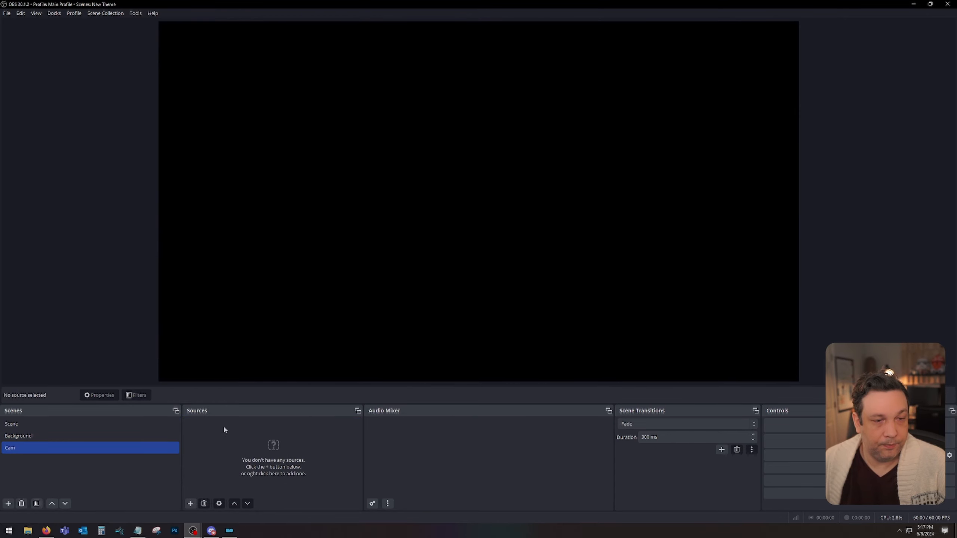
left_click(191, 504)
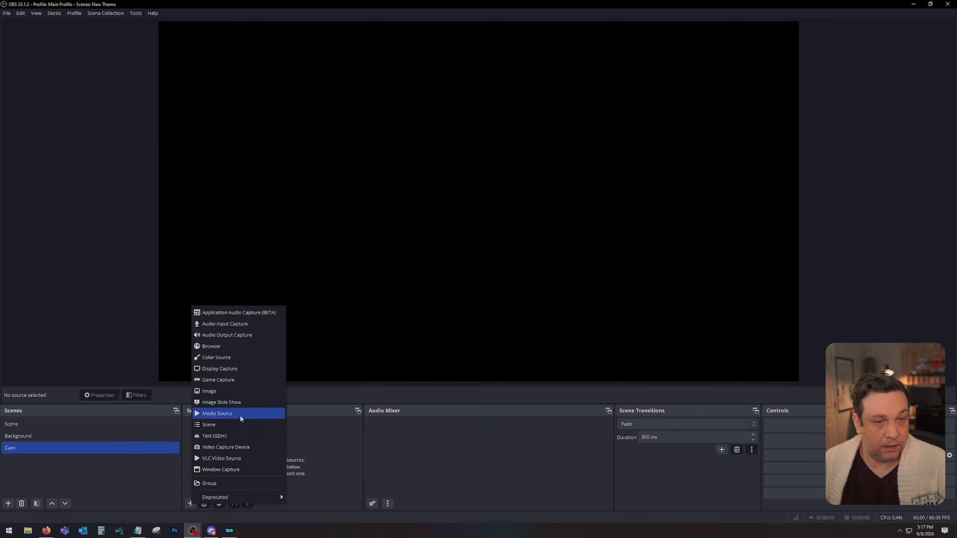
left_click(243, 451)
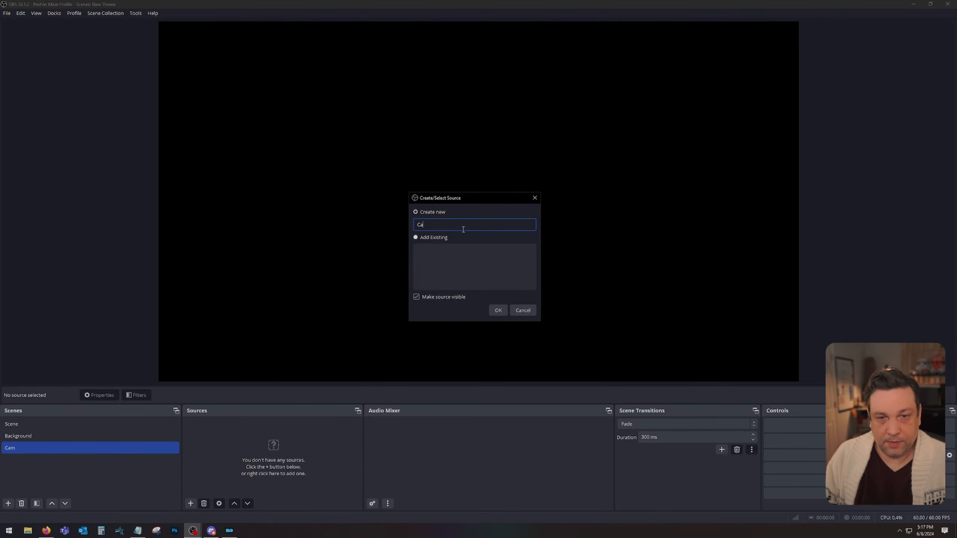
key("Return")
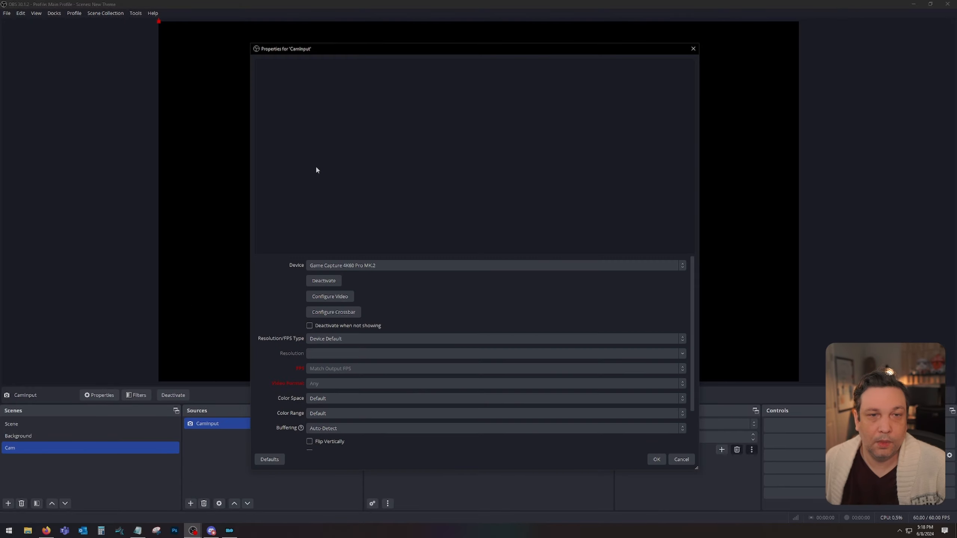
left_click(354, 266)
left_click(378, 290)
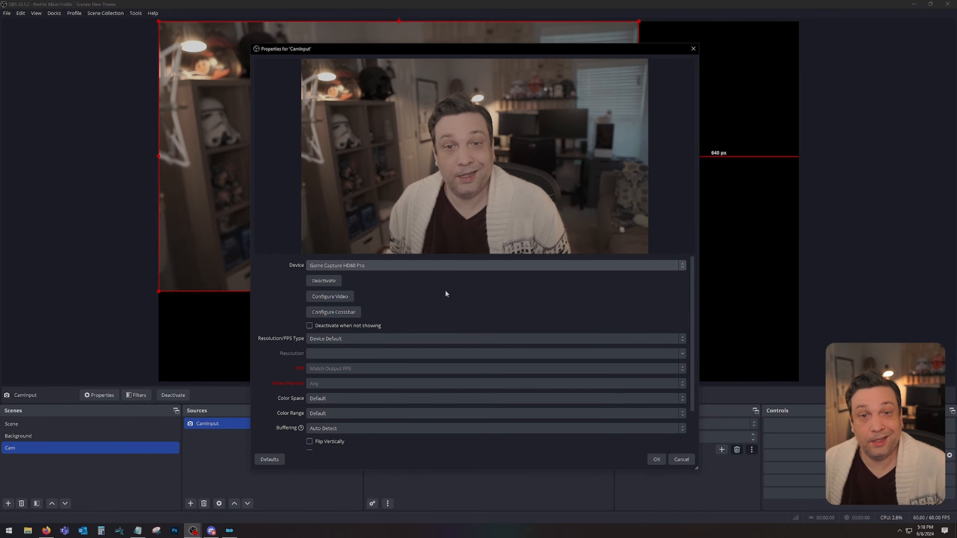
left_click(656, 459)
left_click_drag(638, 291, 799, 381)
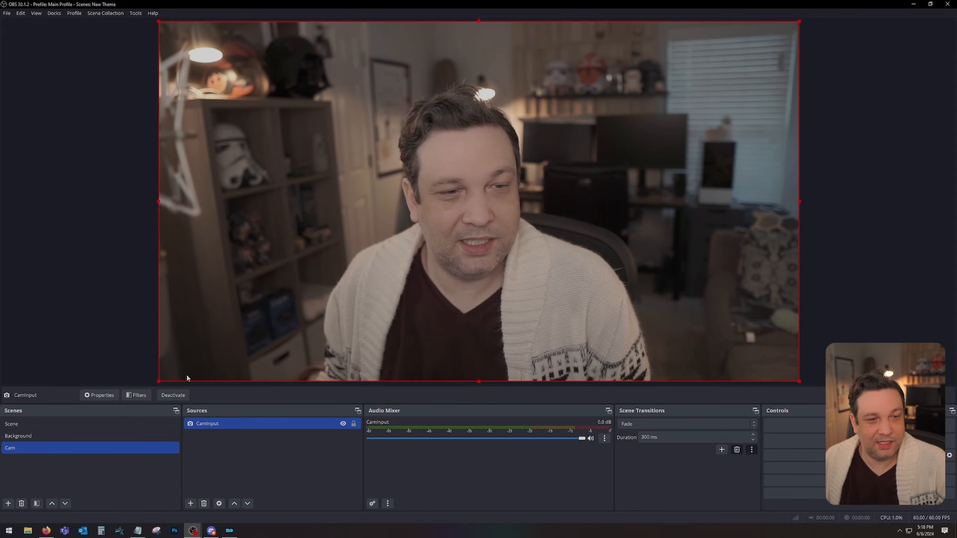
Try the camera image at a small size in different canvas positions, and scale it back to fill the canvas.
left_click(158, 384)
left_click(160, 380)
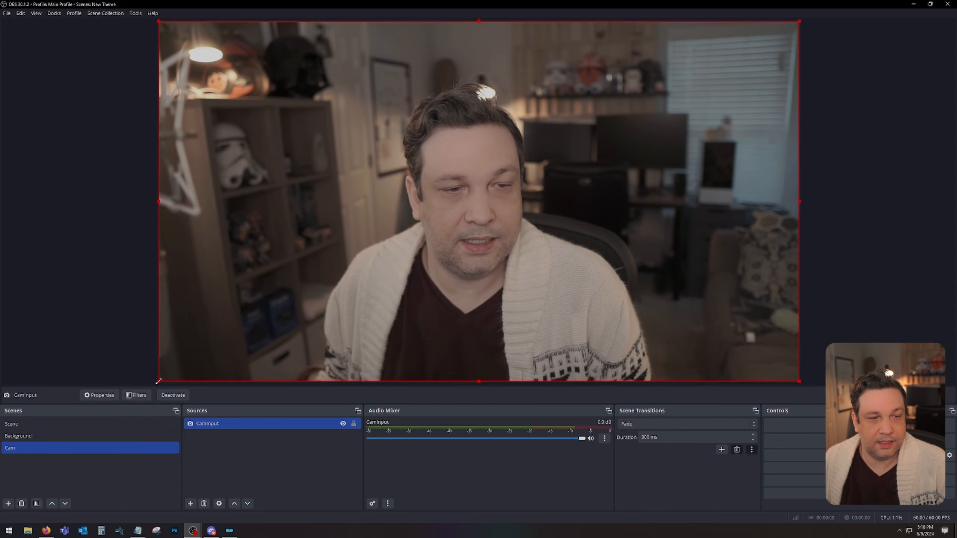
left_click_drag(158, 381, 623, 118)
left_click_drag(742, 76, 739, 204)
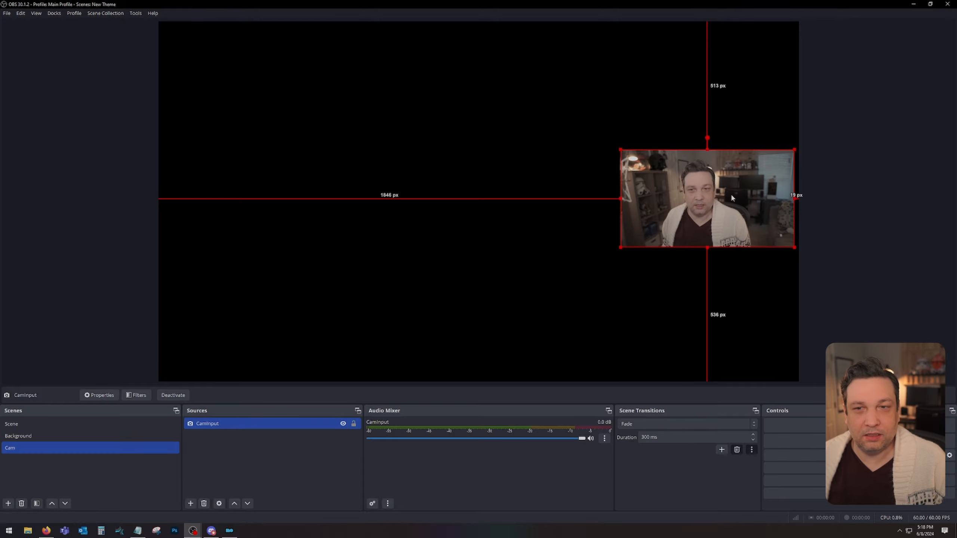
left_click_drag(732, 198, 267, 64)
left_click_drag(333, 120, 798, 381)
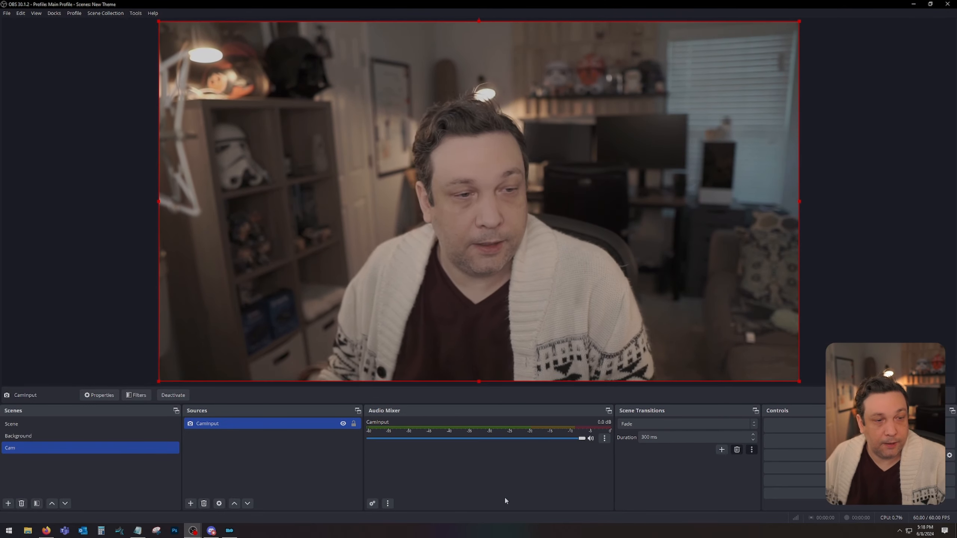
Create two more scenes named CamLetterbox and CamVertical.
left_click(8, 503)
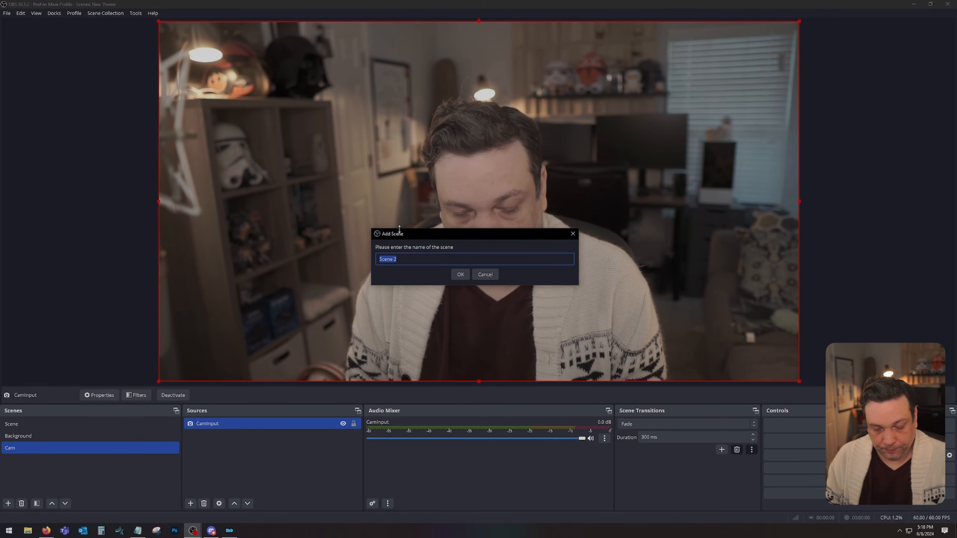
type("CamLetterbox")
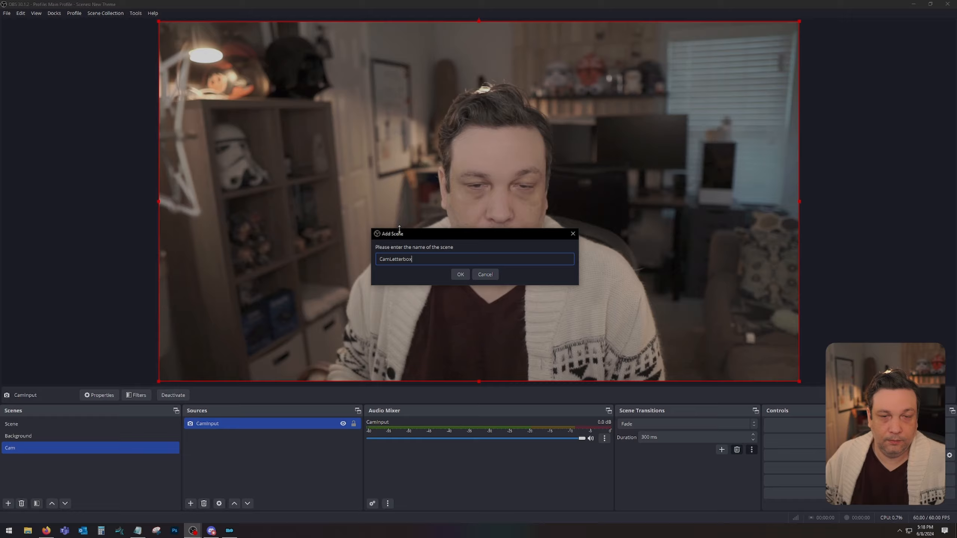
key("Return")
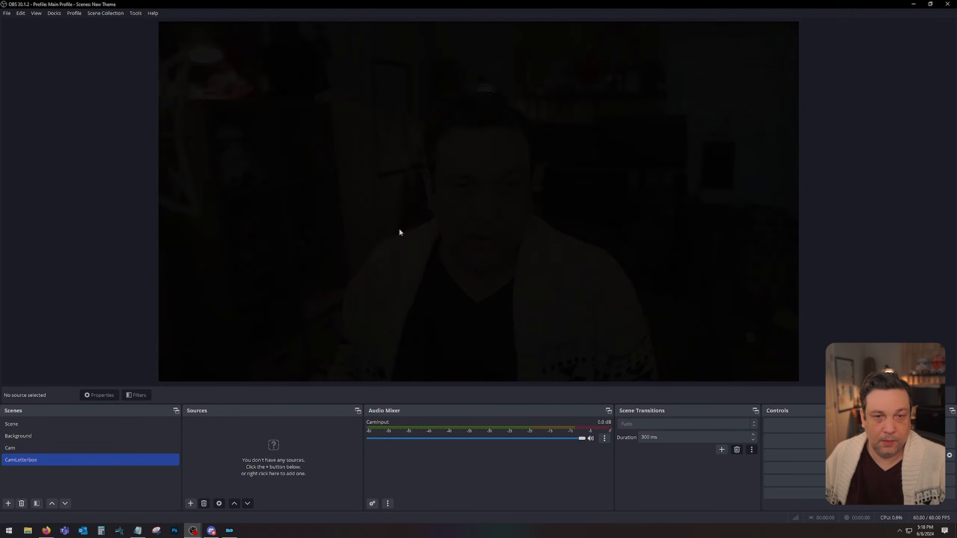
left_click(7, 504)
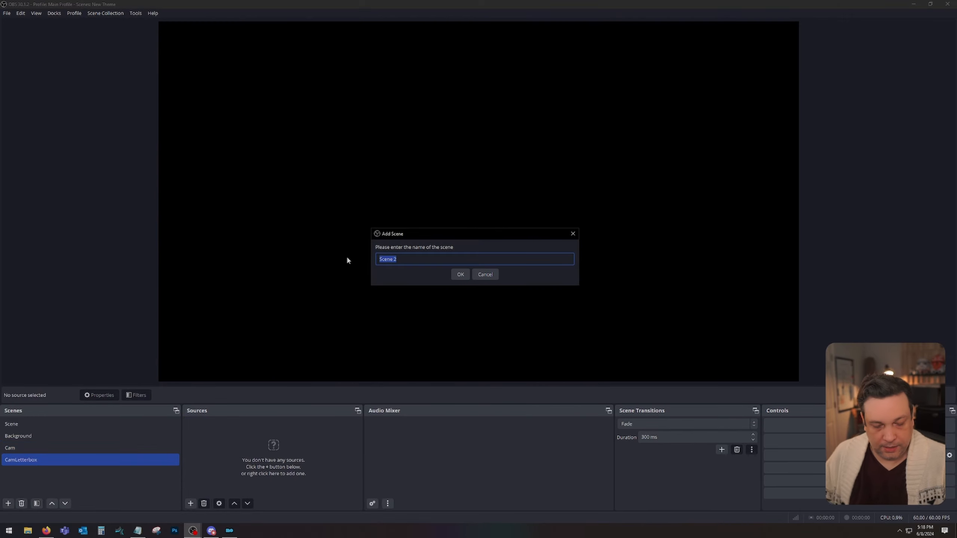
type("CamVertical")
key("Return")
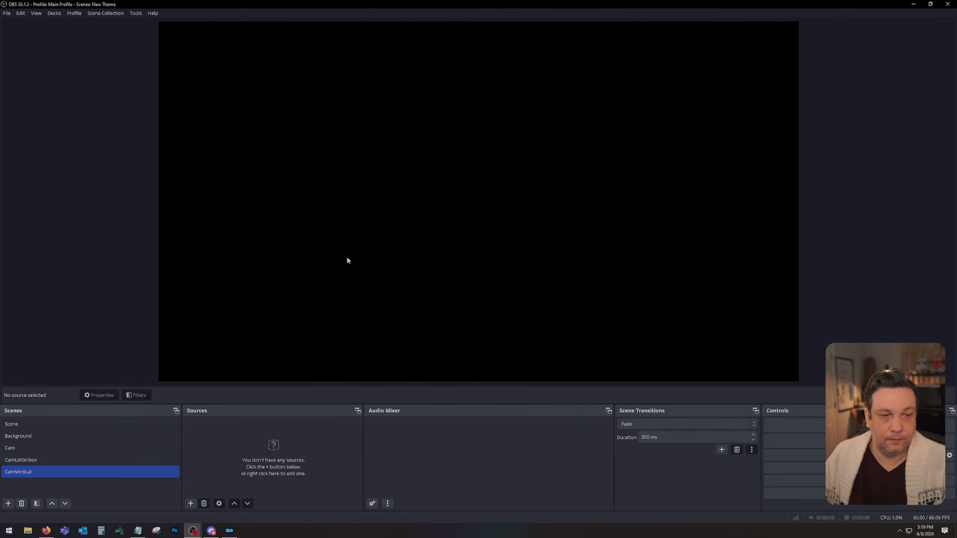
Add the existing Cam scene as a source in the CamLetterbox scene.
left_click(69, 461)
left_click(190, 503)
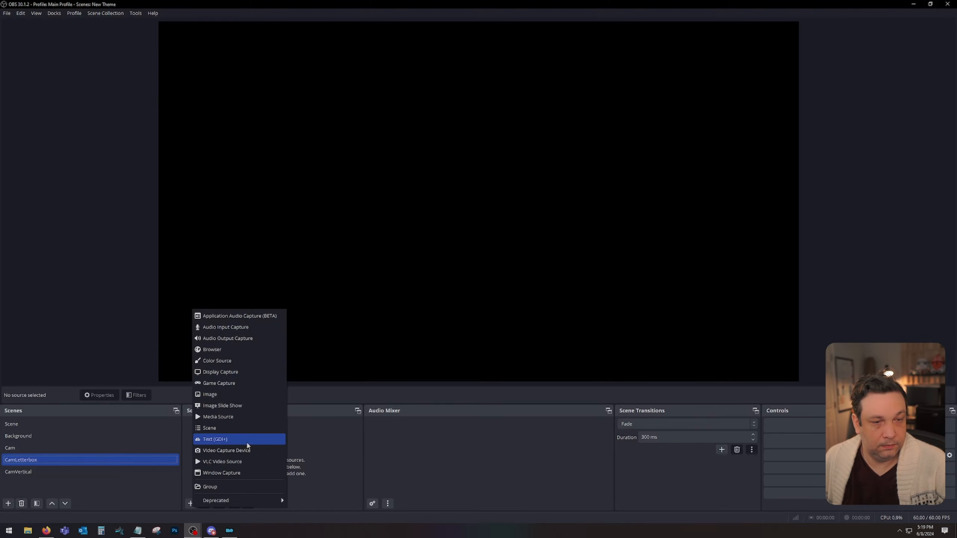
left_click(246, 428)
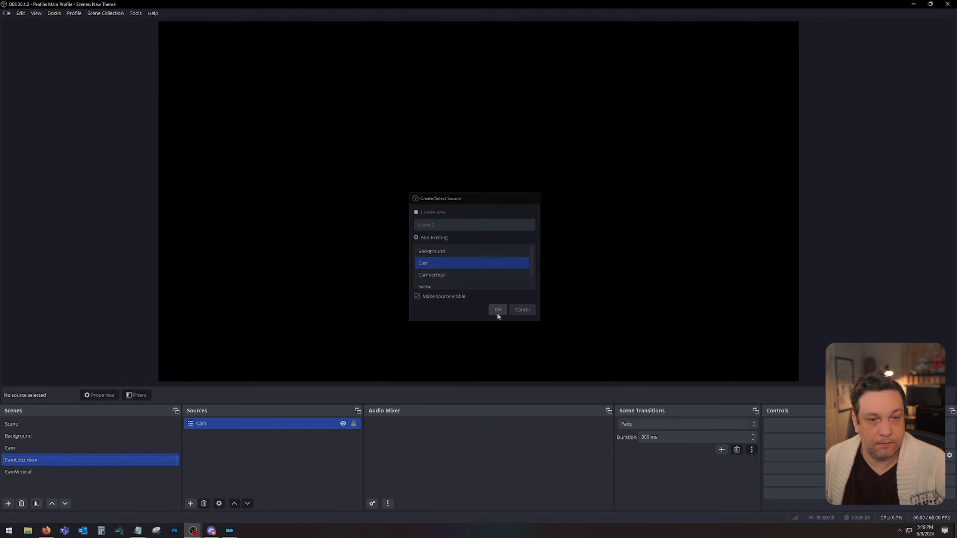
left_click(497, 310)
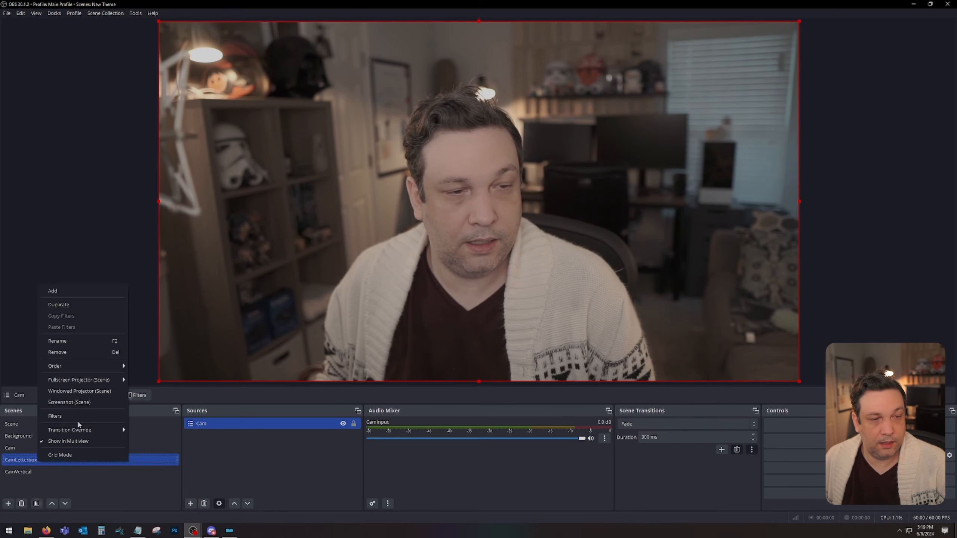
Add an Image Mask/Blend filter named LetterboxMask to the CamLetterbox scene.
left_click(56, 415)
left_click(323, 388)
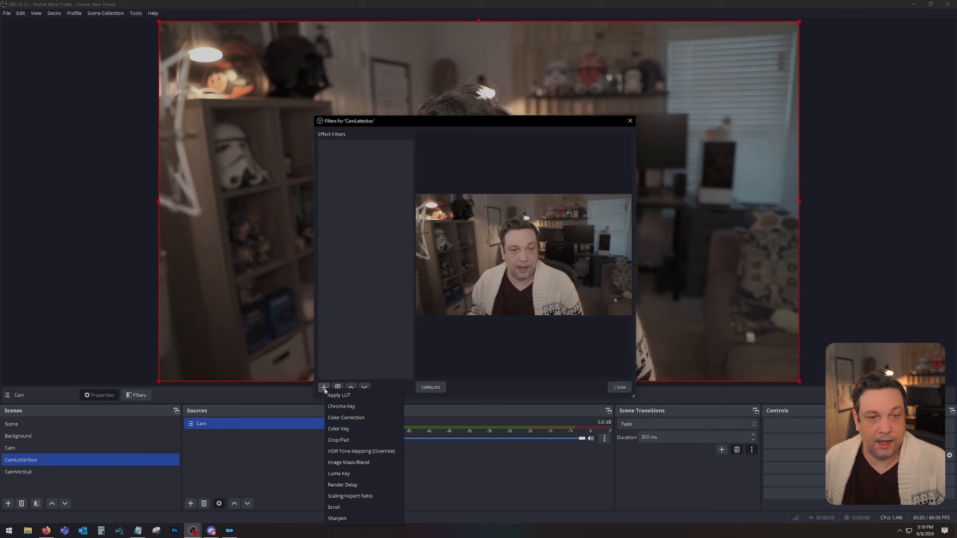
left_click(374, 462)
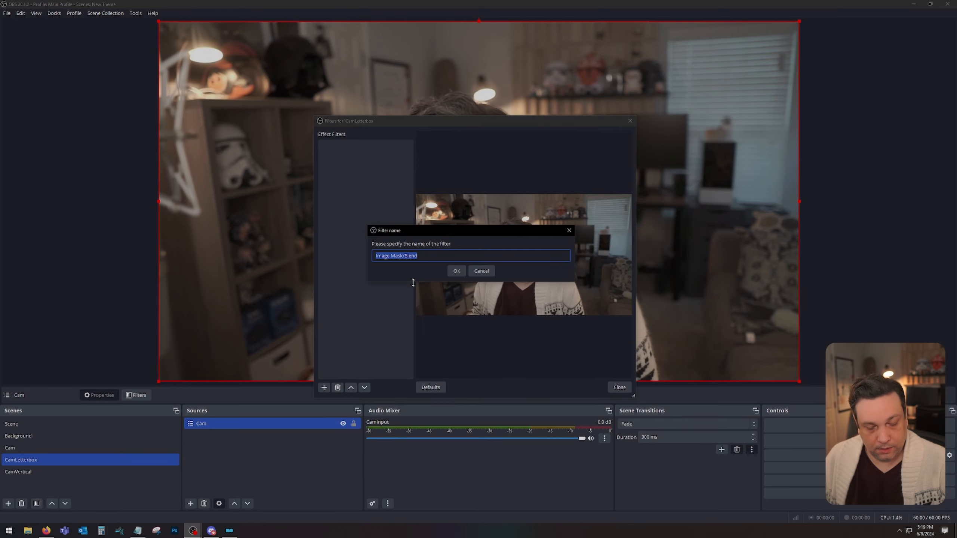
type("Letterbox")
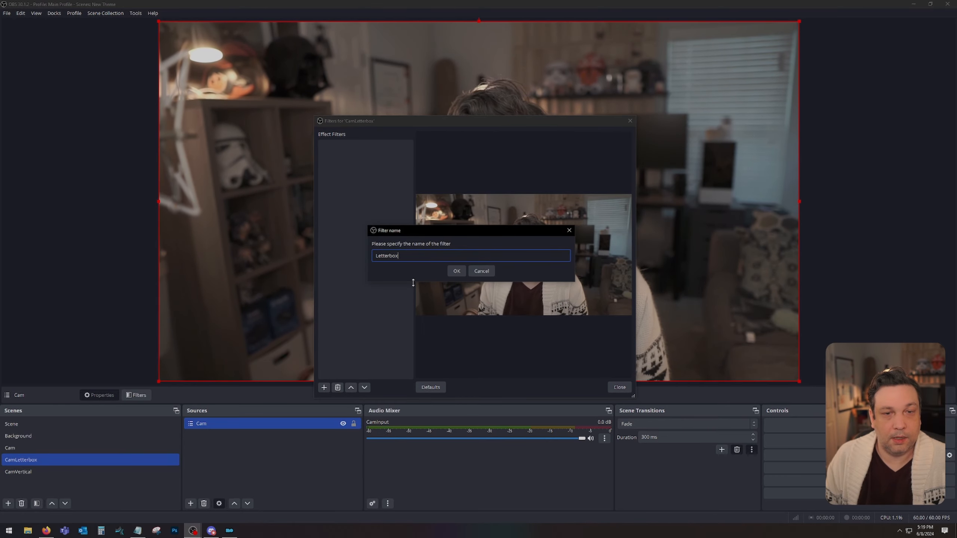
type("Mask")
key("Return")
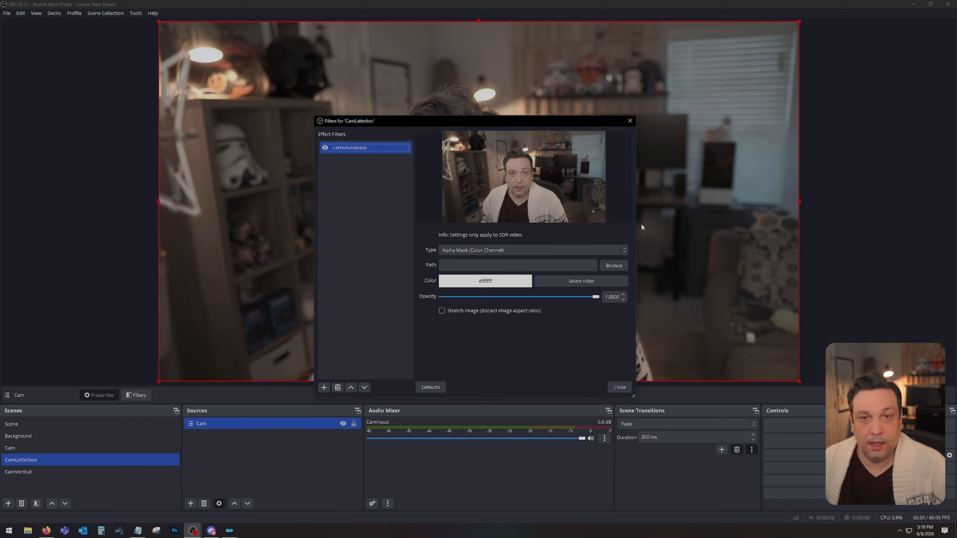
Preview the letterbox mask image in Paint and set Letterbox.jpg as the LetterboxMask filter's image.
left_click(617, 268)
left_click_drag(599, 133, 956, 136)
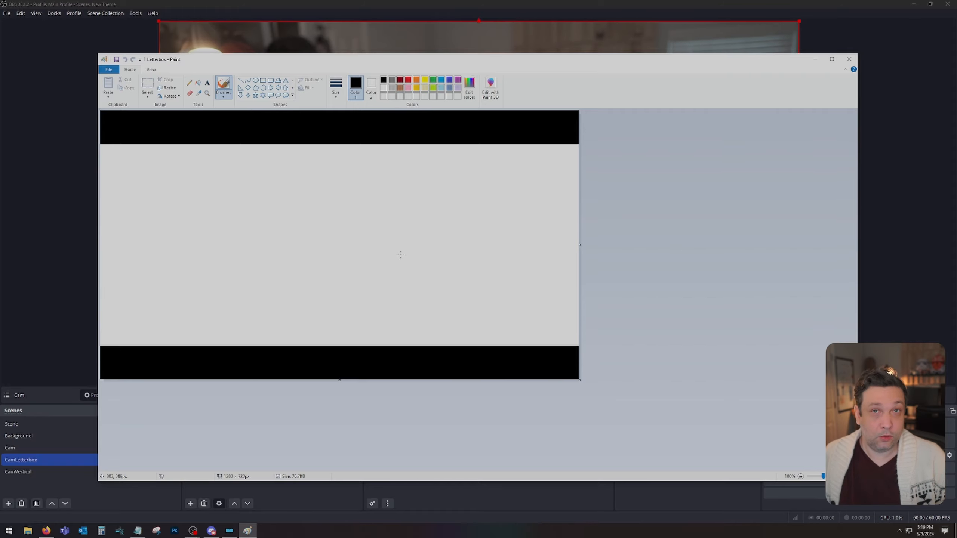
left_click(848, 59)
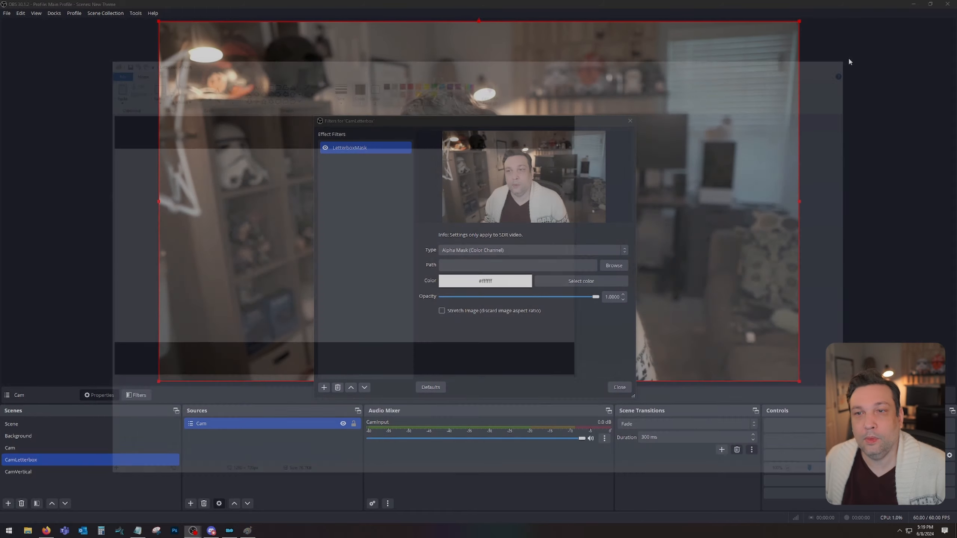
left_click(614, 266)
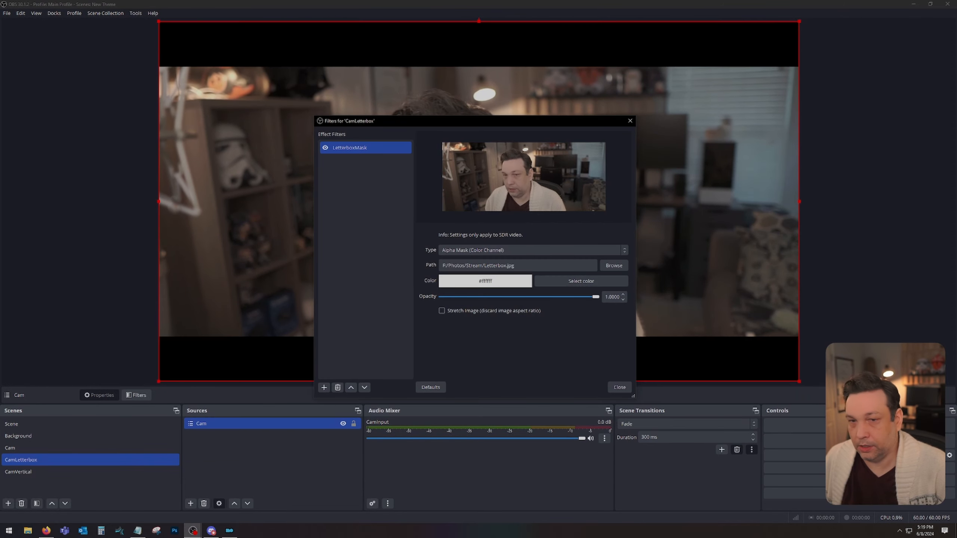
left_click(619, 388)
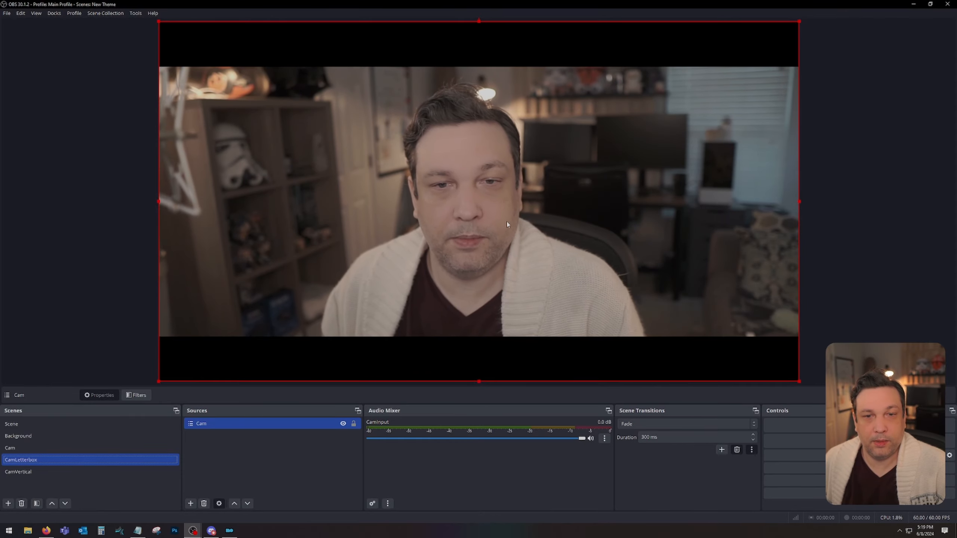
Add the existing Cam scene as a source in the CamVertical scene.
left_click(36, 476)
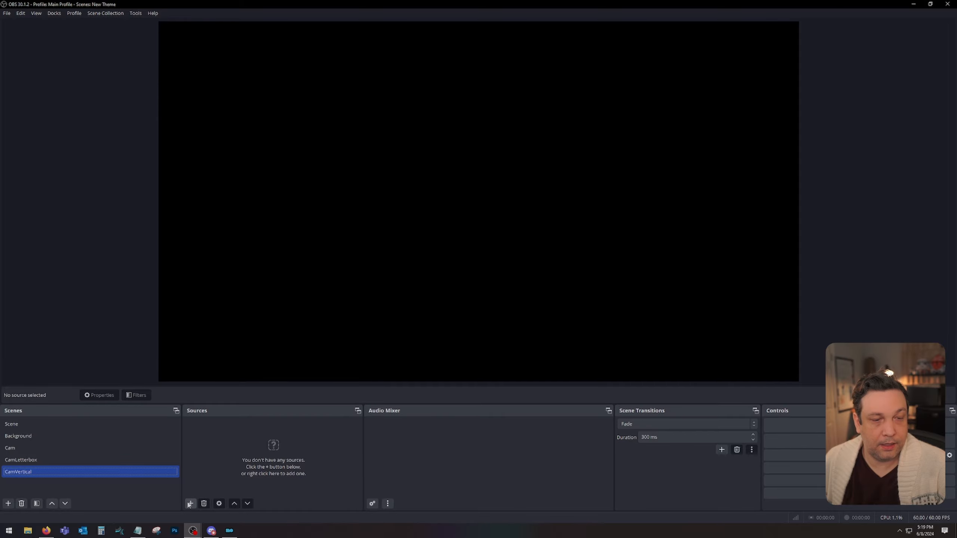
left_click(190, 504)
left_click(246, 426)
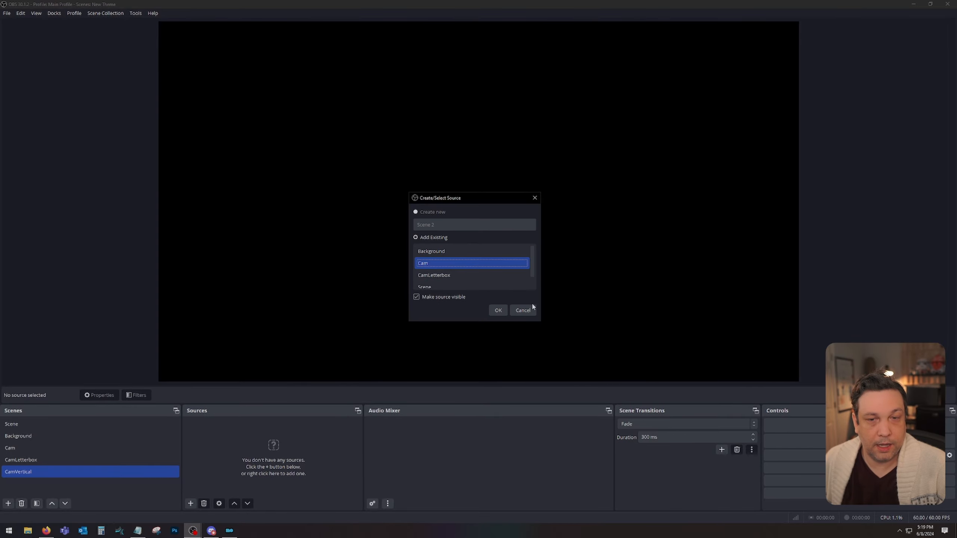
left_click(498, 311)
Add an Image Mask/Blend filter named VerticalMask to the CamVertical scene, using GameScreenFrame.jpg as its mask image.
right_click(81, 472)
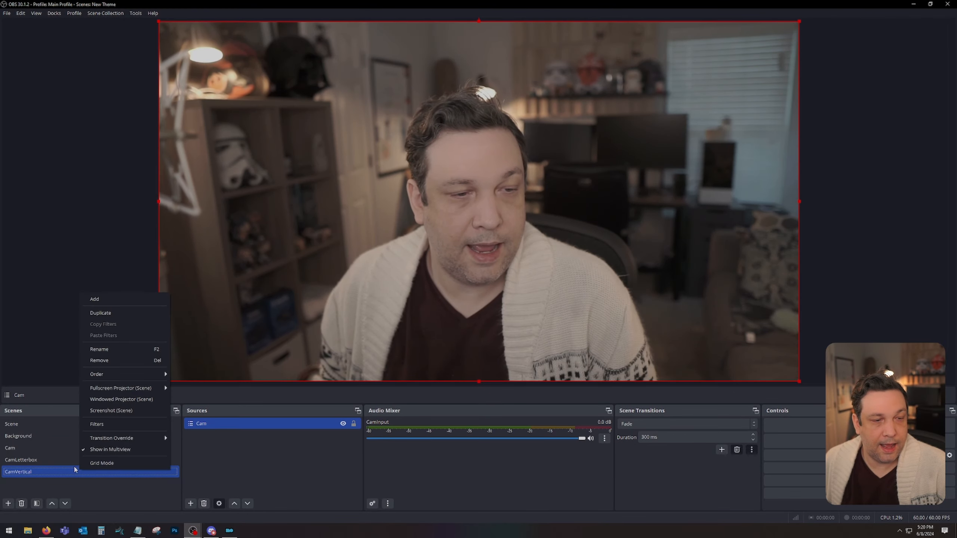
left_click(97, 424)
left_click(324, 387)
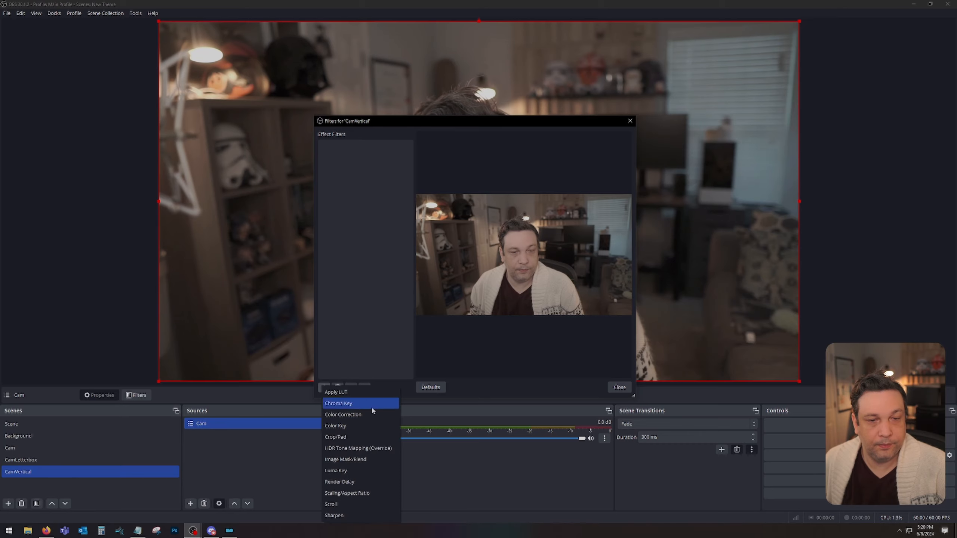
left_click(370, 459)
type("VerticalMask")
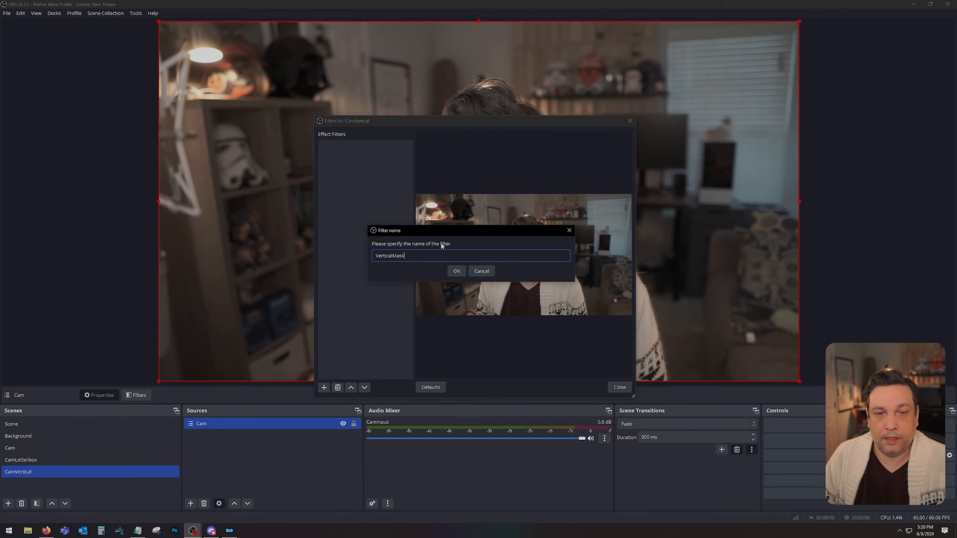
key("Return")
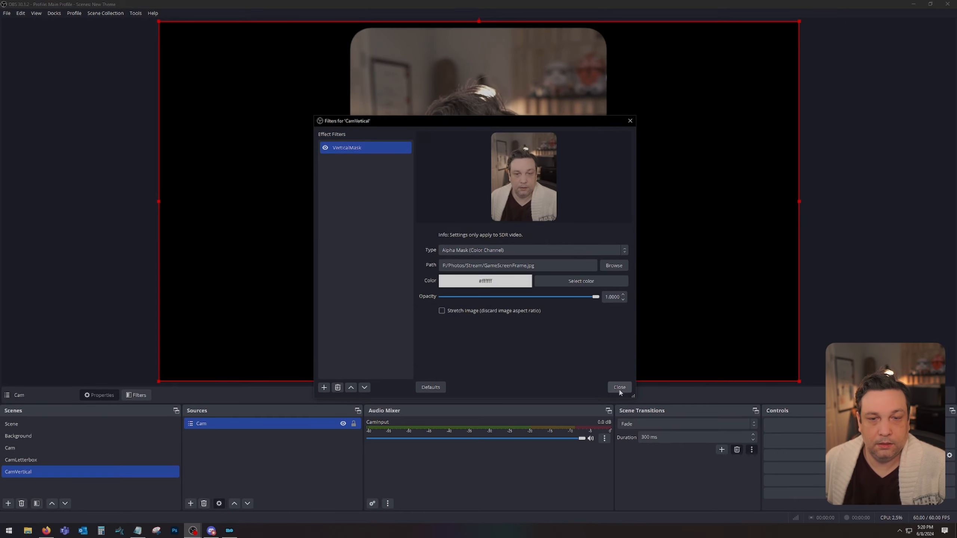
left_click(619, 388)
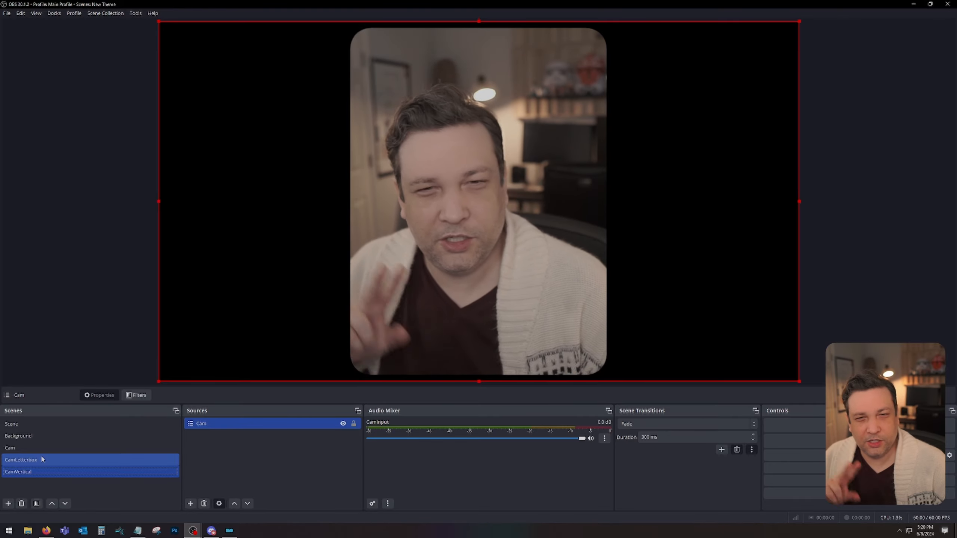
Rename the default scene to Just Chatting and add the existing Background scene to it as a source.
left_click(12, 424)
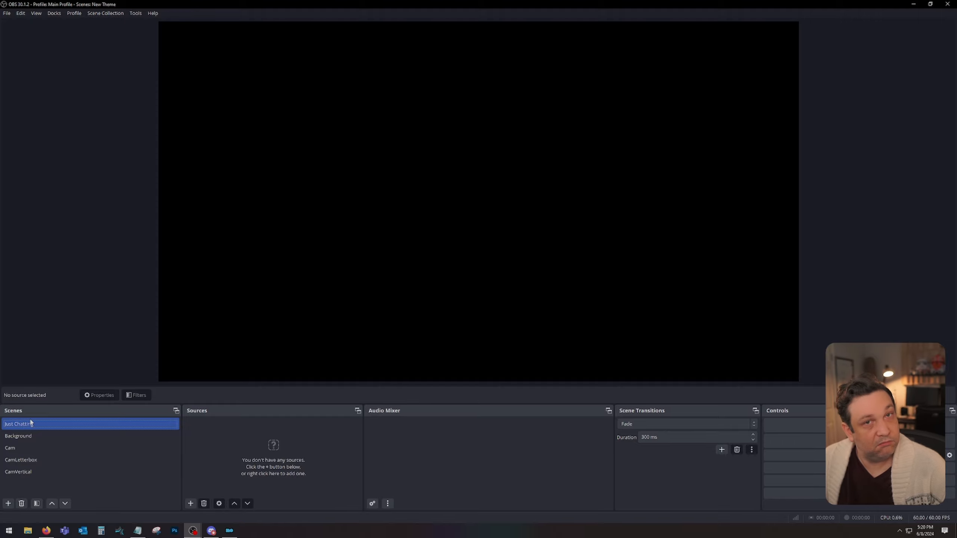
left_click(191, 503)
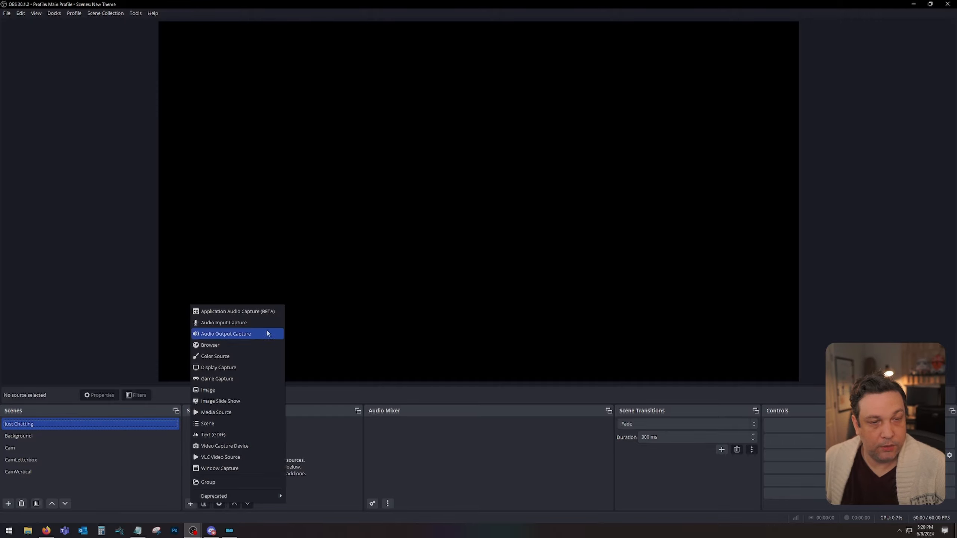
left_click(241, 424)
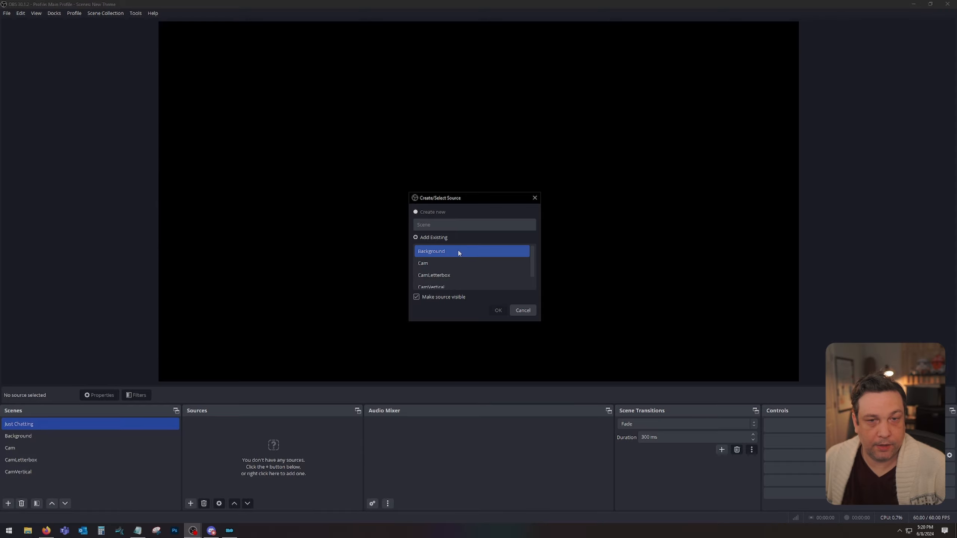
left_click(499, 311)
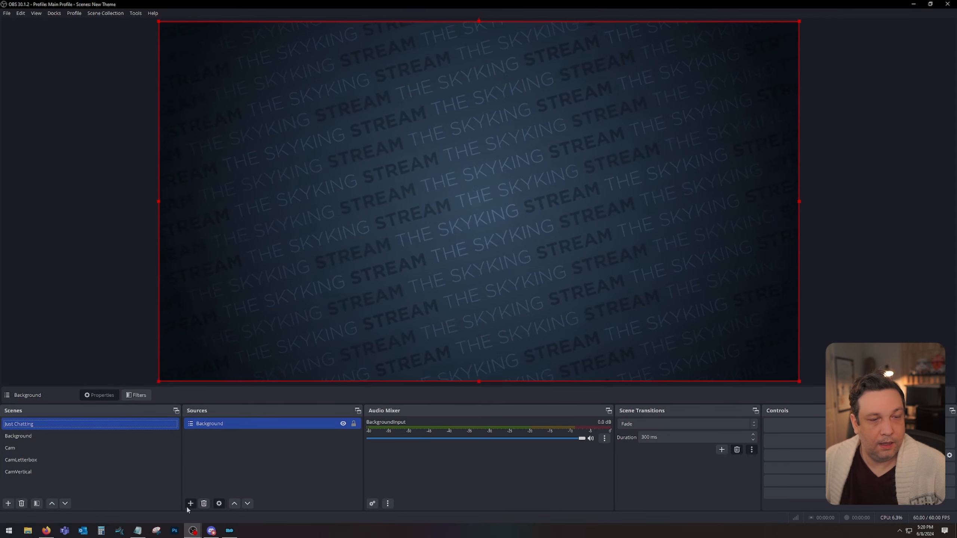
Add the existing CamLetterbox scene as a source above Background in the Just Chatting scene.
left_click(188, 504)
left_click(234, 429)
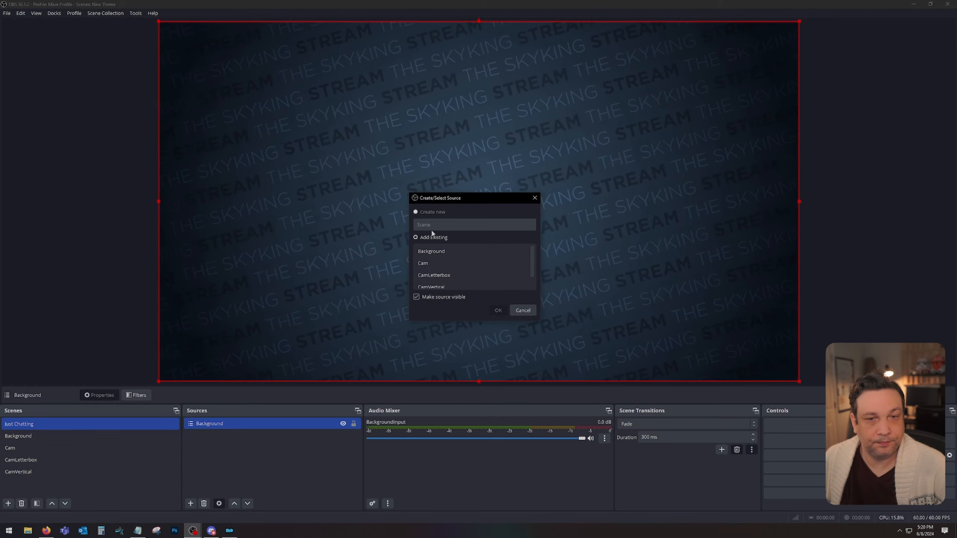
left_click(447, 274)
left_click(498, 310)
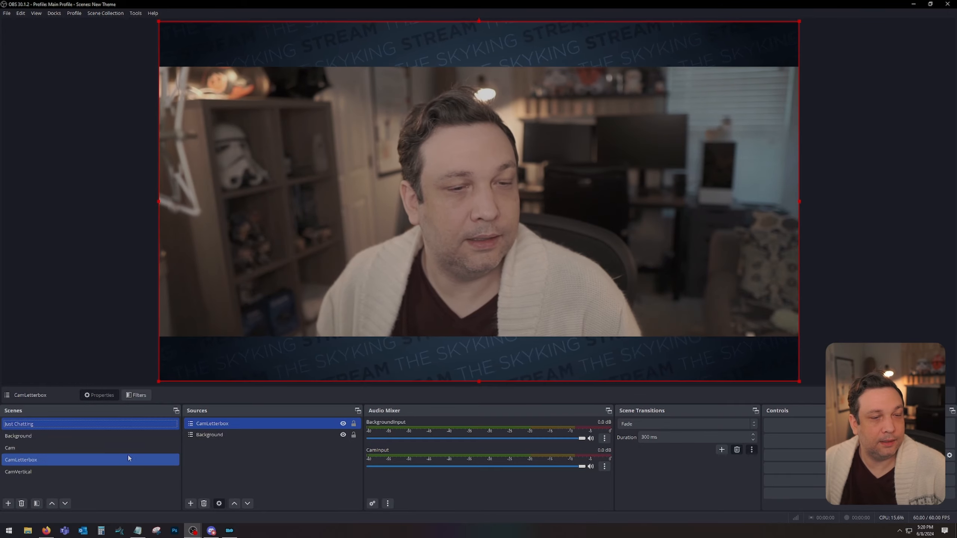
left_click(47, 436)
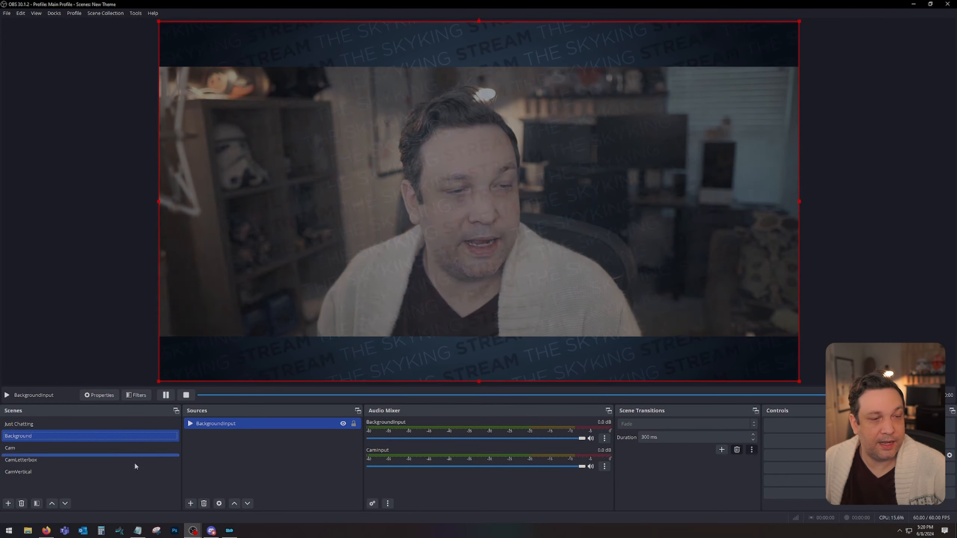
left_click(16, 423)
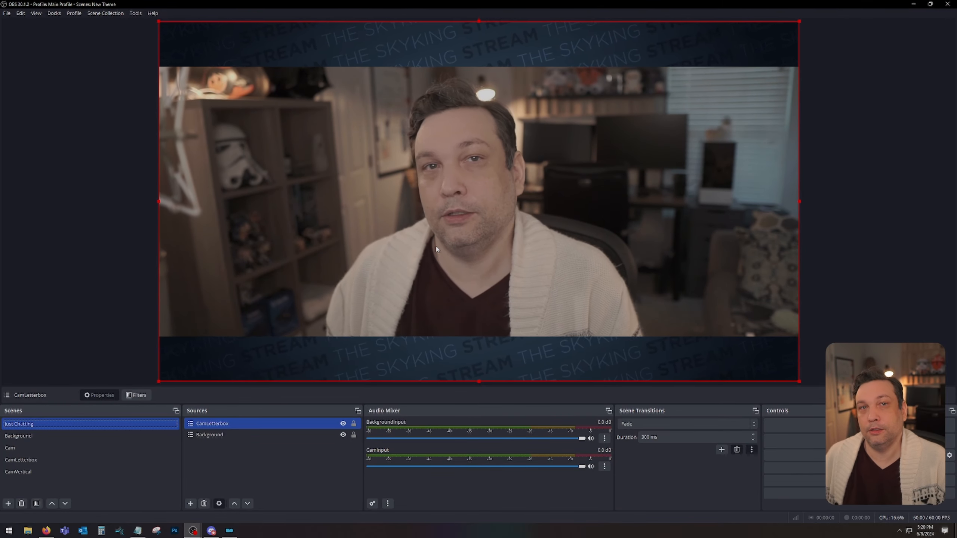
left_click(219, 435, "ctrl")
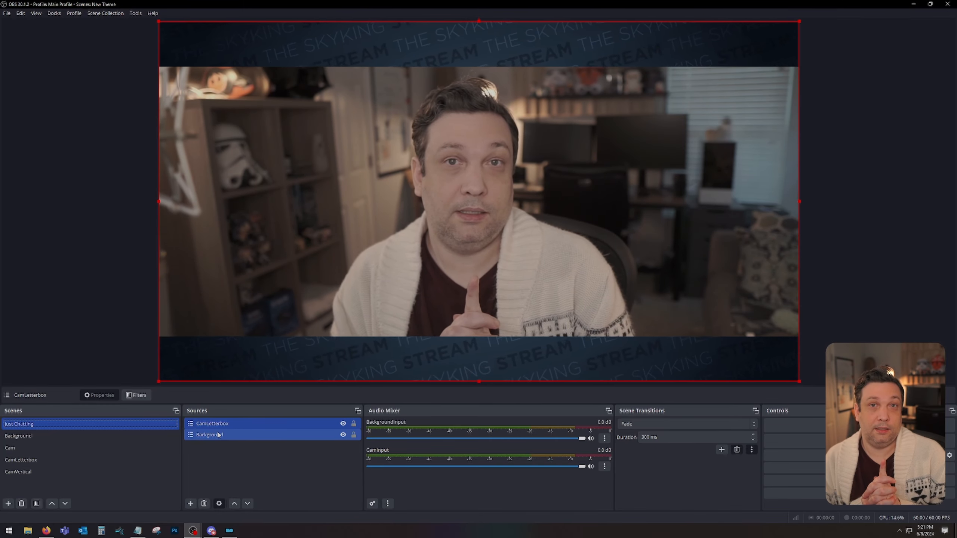
left_click(218, 434, "ctrl")
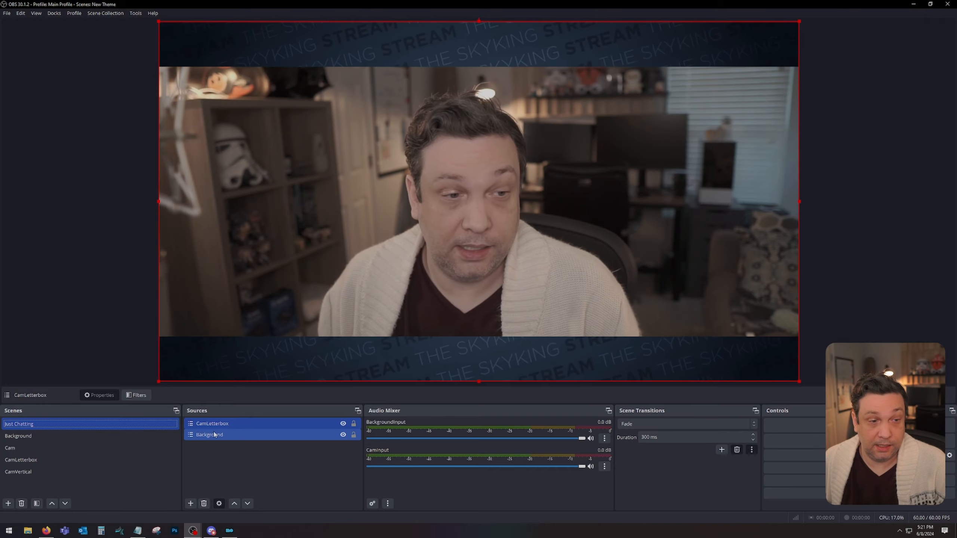
Create a new scene named Game Scene directly after Just Chatting.
left_click(44, 424)
left_click(7, 503)
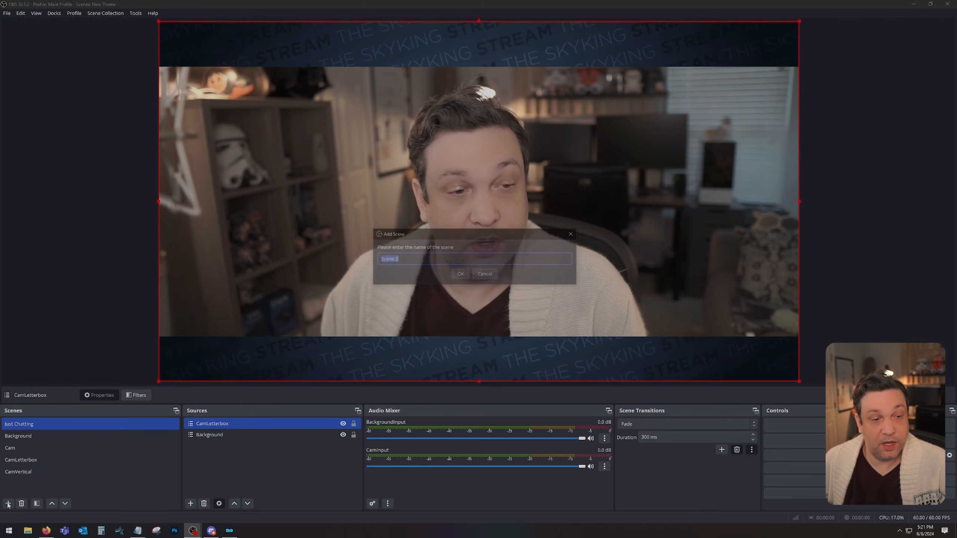
type("Game Scene")
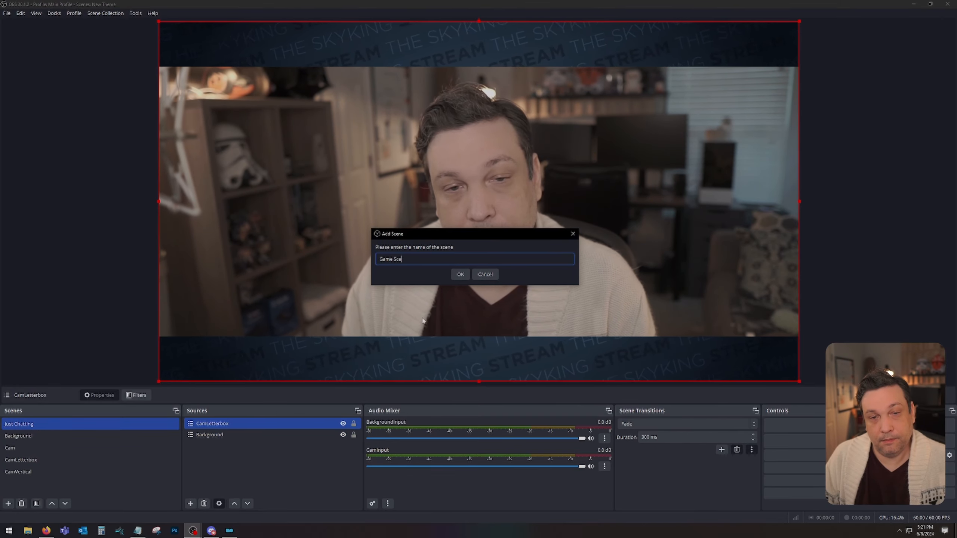
key("Return")
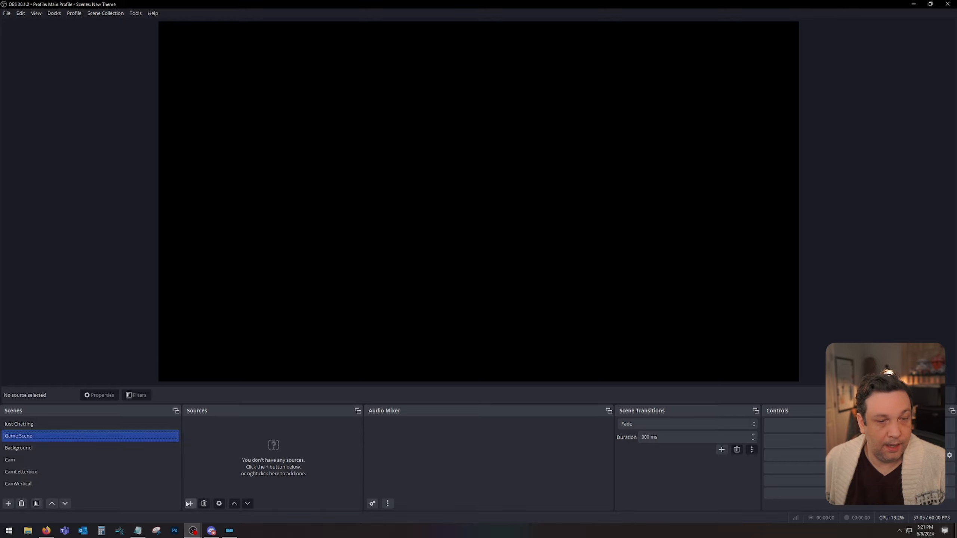
Add a Display Capture source named GameCapture to Game Scene, capturing the primary monitor with the default settings.
left_click(189, 504)
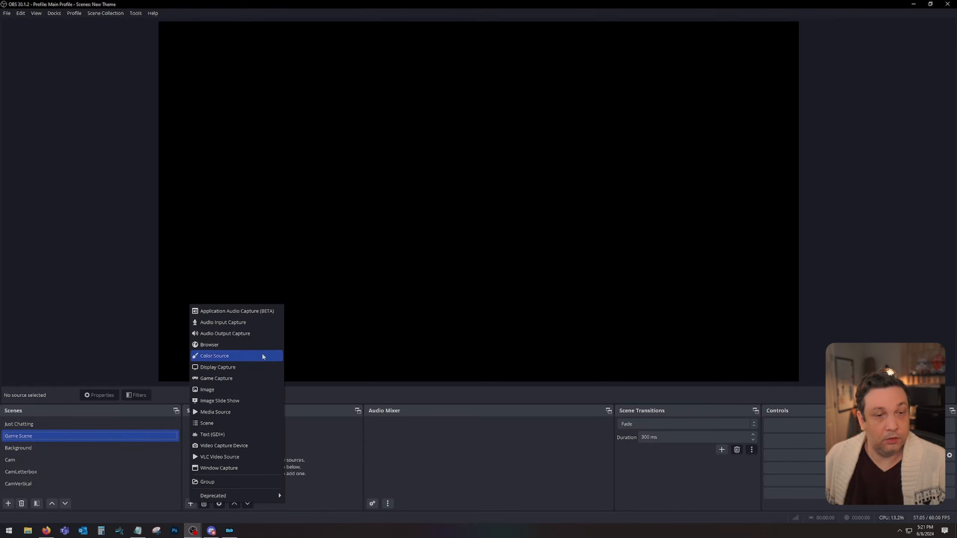
left_click(258, 366)
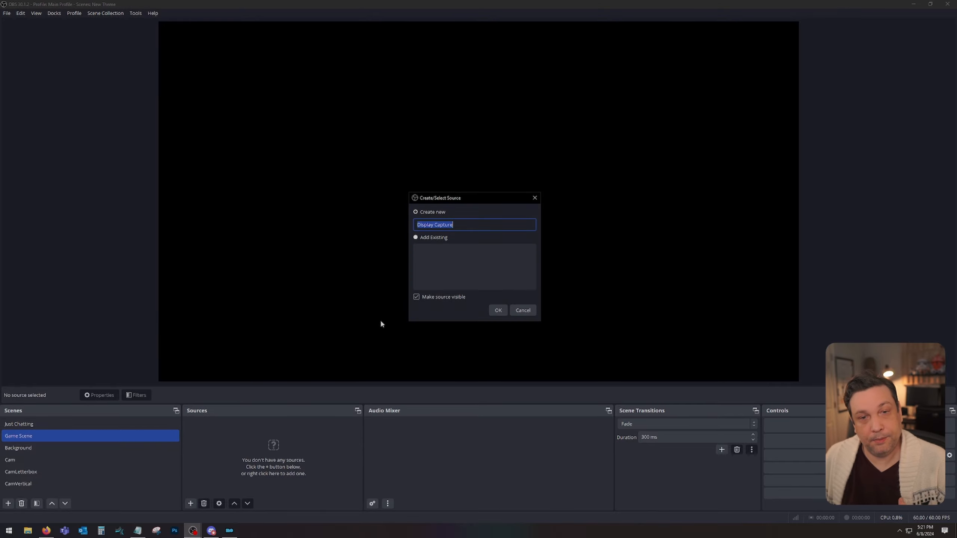
type("GameCapture")
left_click(497, 311)
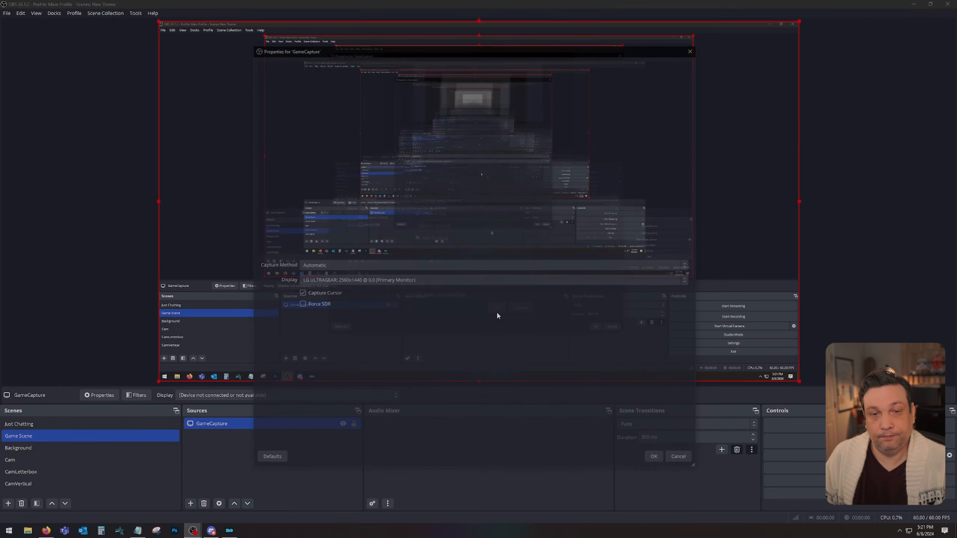
left_click(655, 459)
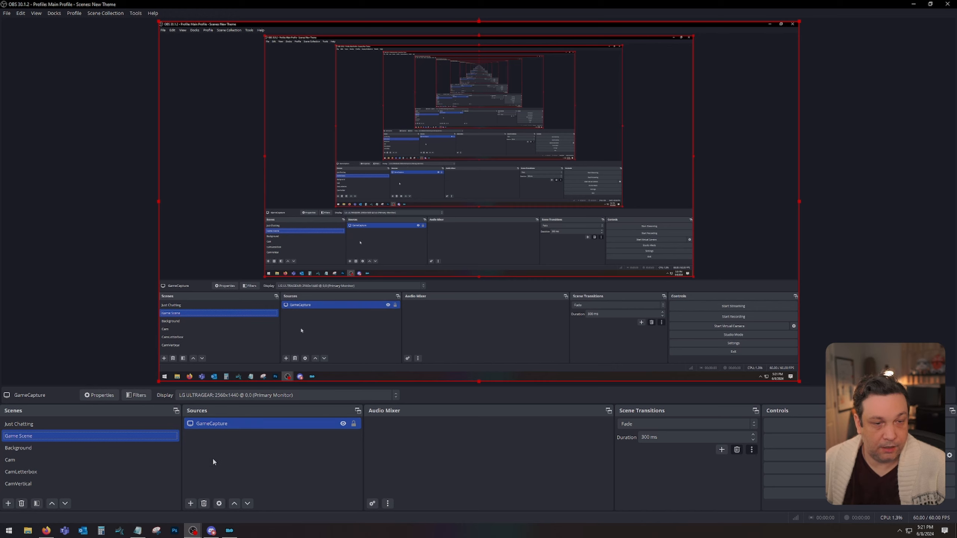
Add the existing CamVertical scene as a source above GameCapture in Game Scene.
left_click(190, 503)
left_click(231, 424)
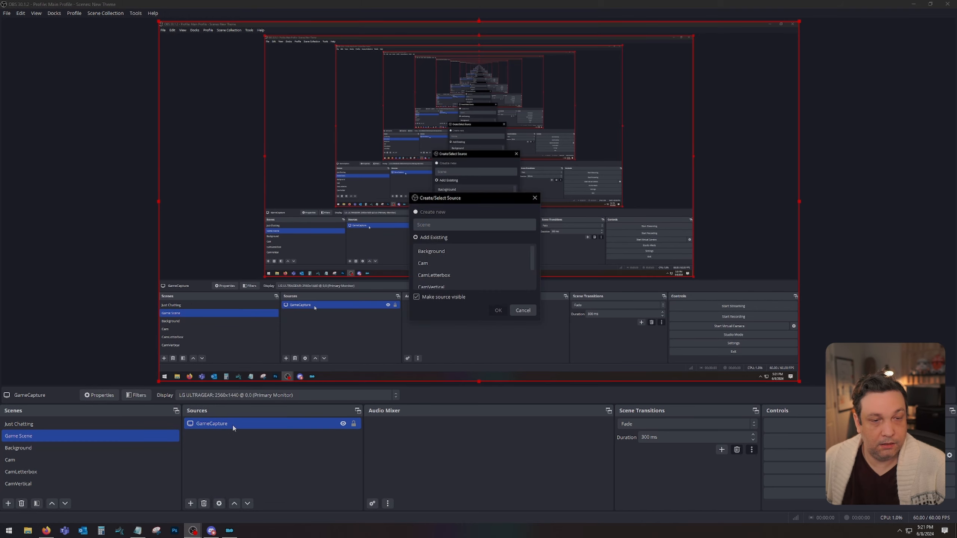
left_click(479, 253)
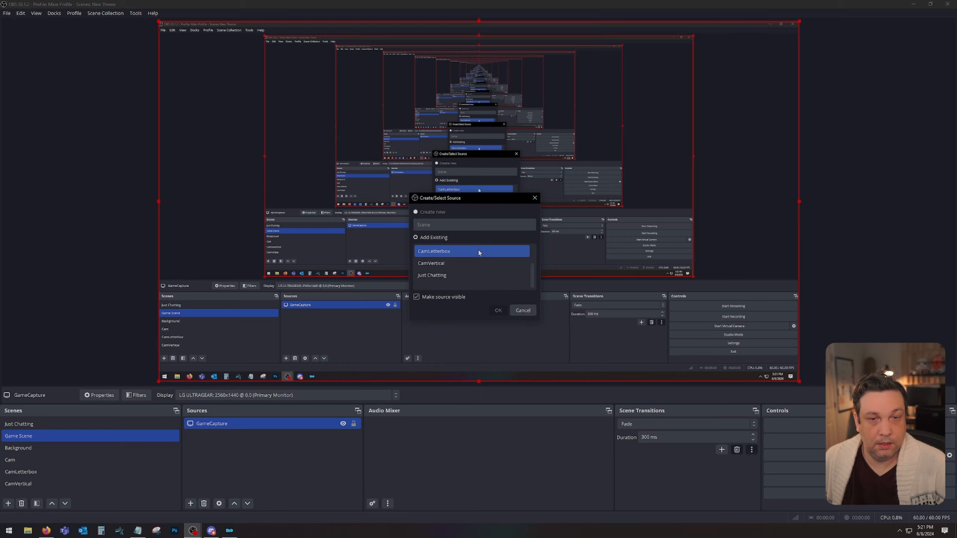
left_click(453, 278)
left_click(457, 266)
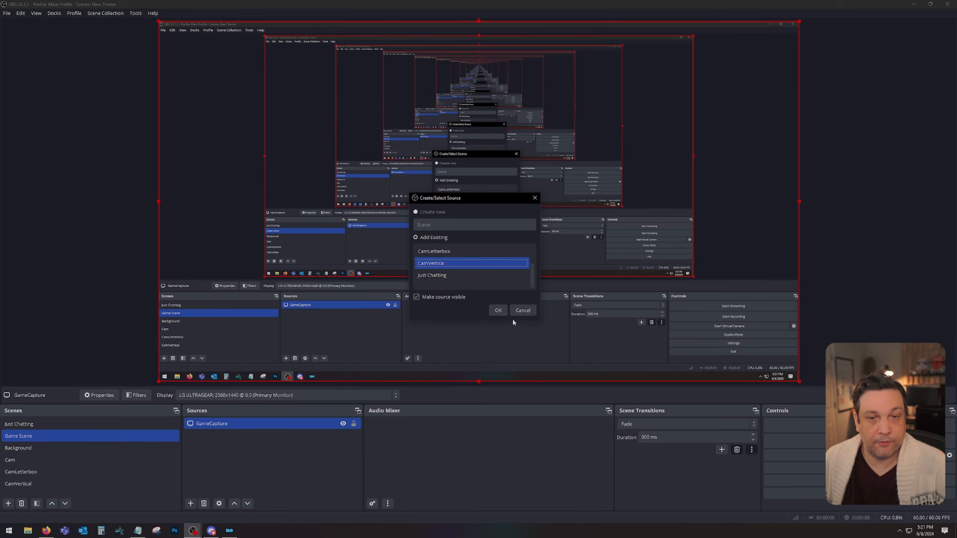
left_click(499, 312)
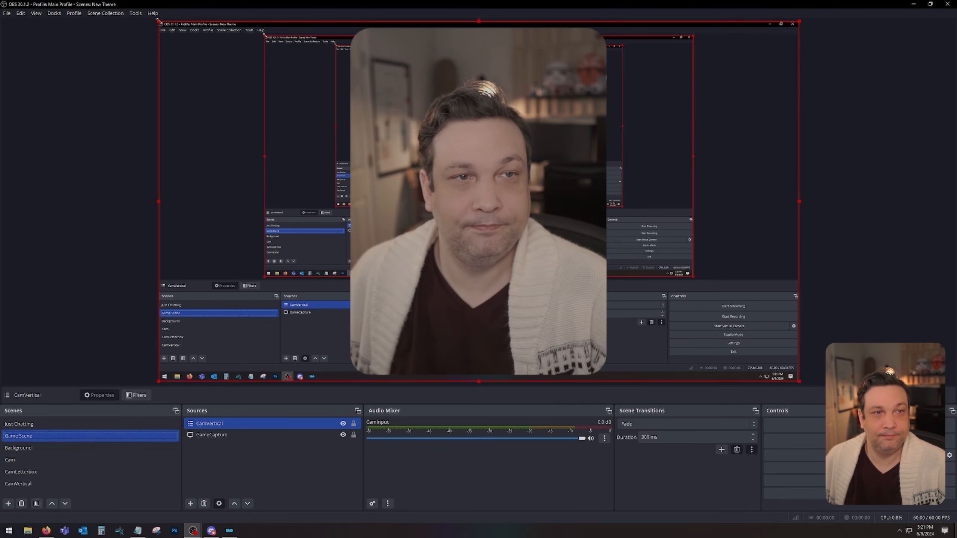
Scale CamVertical down and place it so the visible camera frame sits just inside the canvas's right edge, around mid-height.
left_click_drag(227, 74, 510, 234)
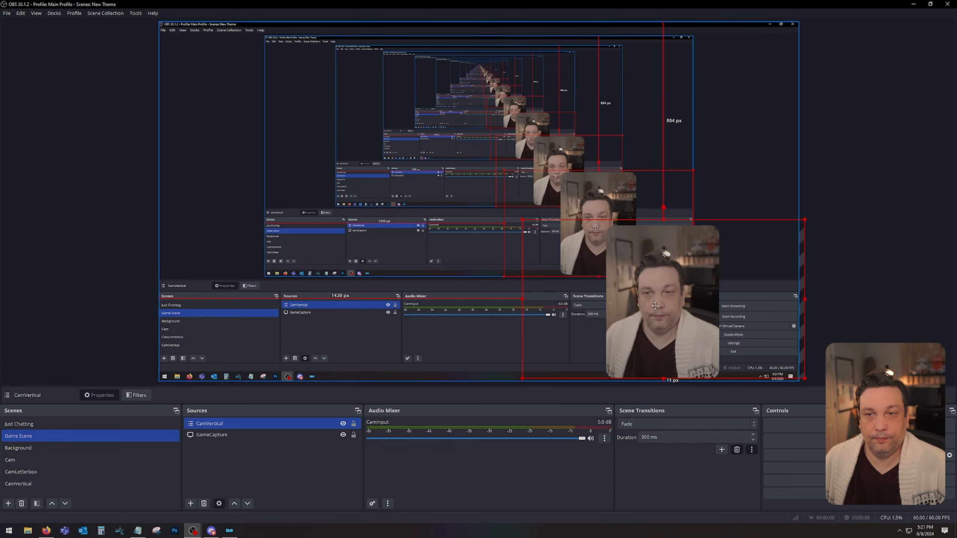
left_click_drag(647, 310, 722, 206)
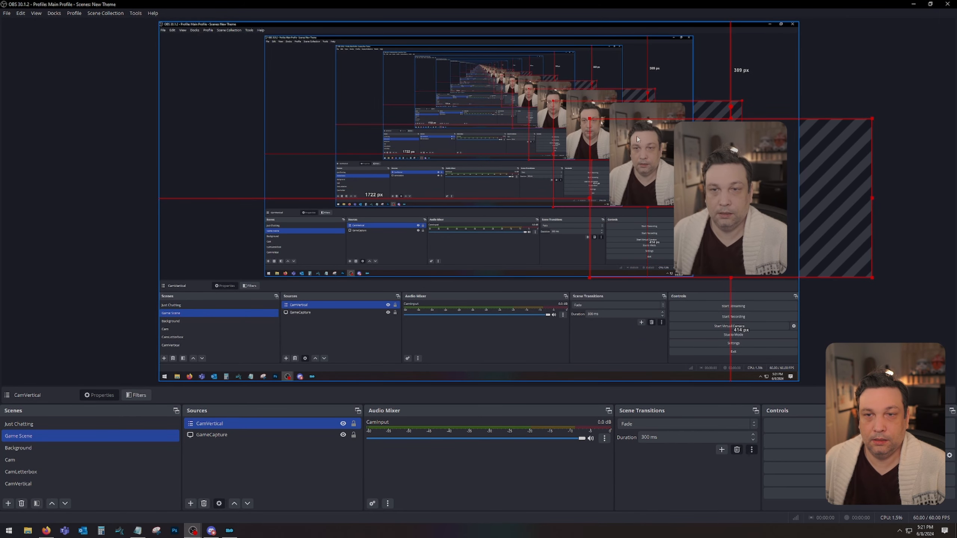
left_click_drag(589, 118, 644, 151)
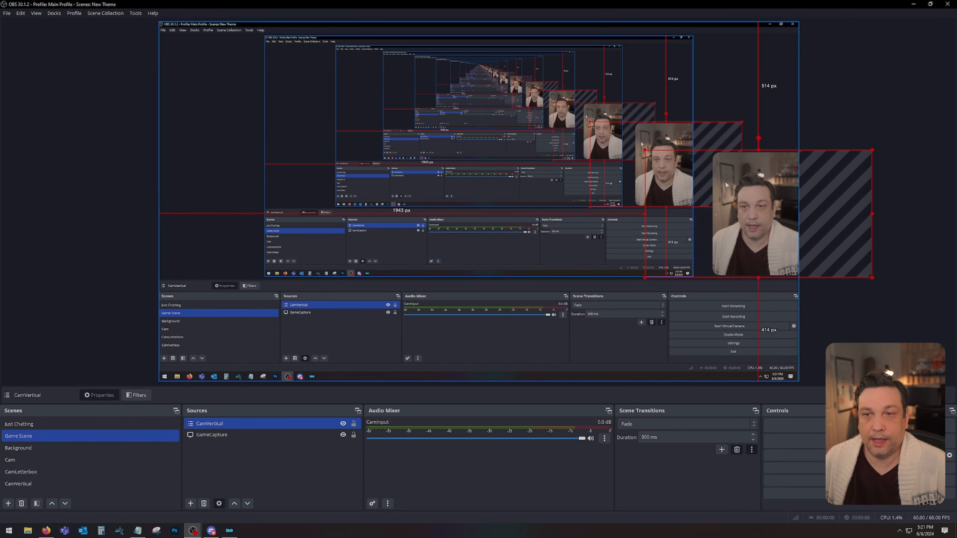
left_click_drag(744, 184, 730, 172)
left_click(901, 237)
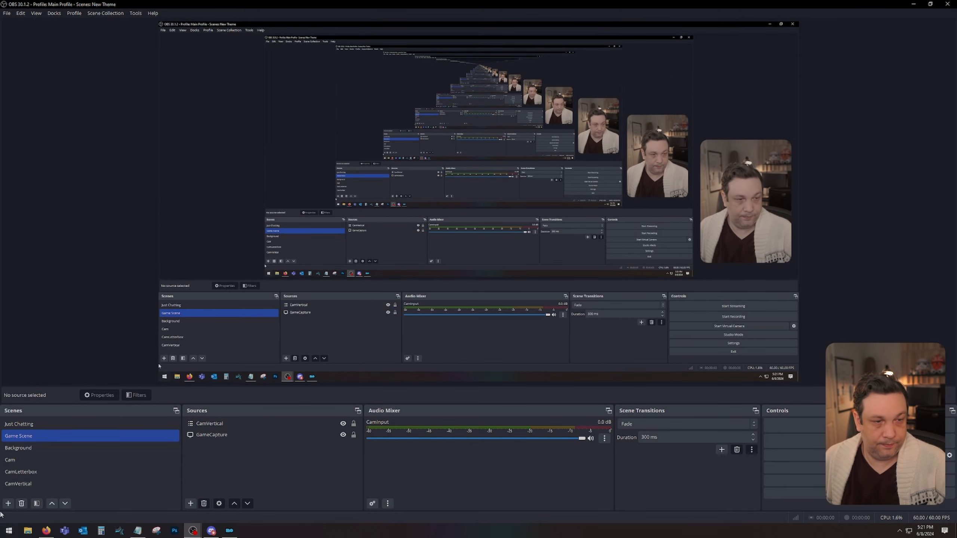
left_click(67, 424)
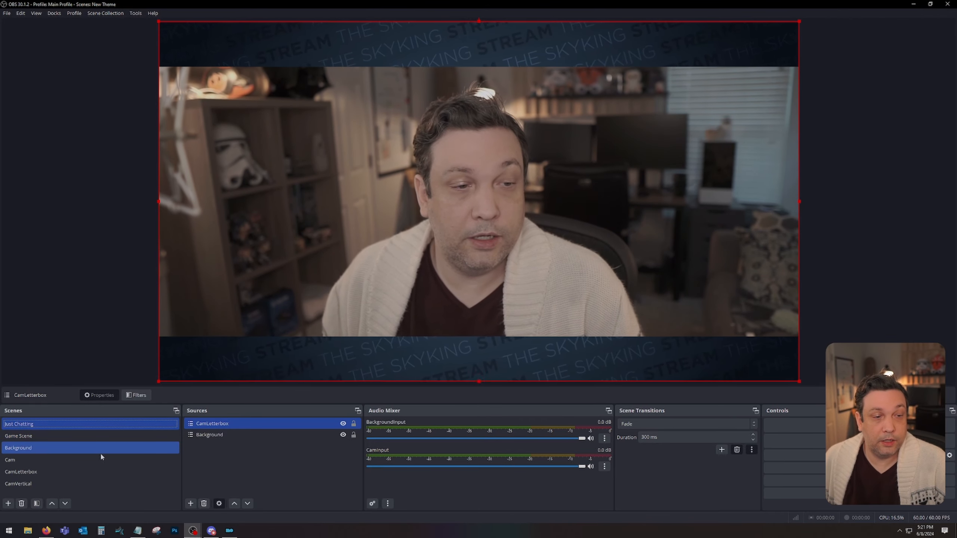
left_click(109, 436)
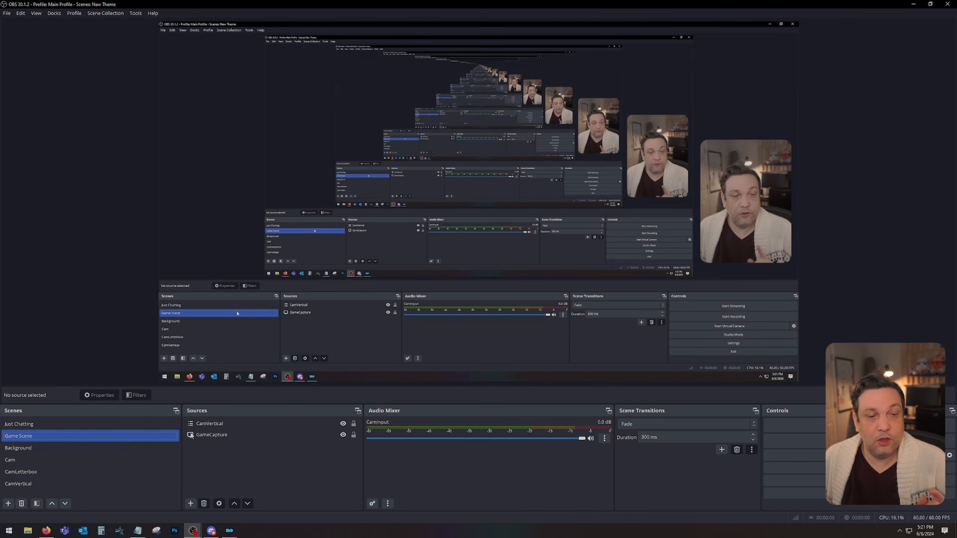
left_click(231, 436)
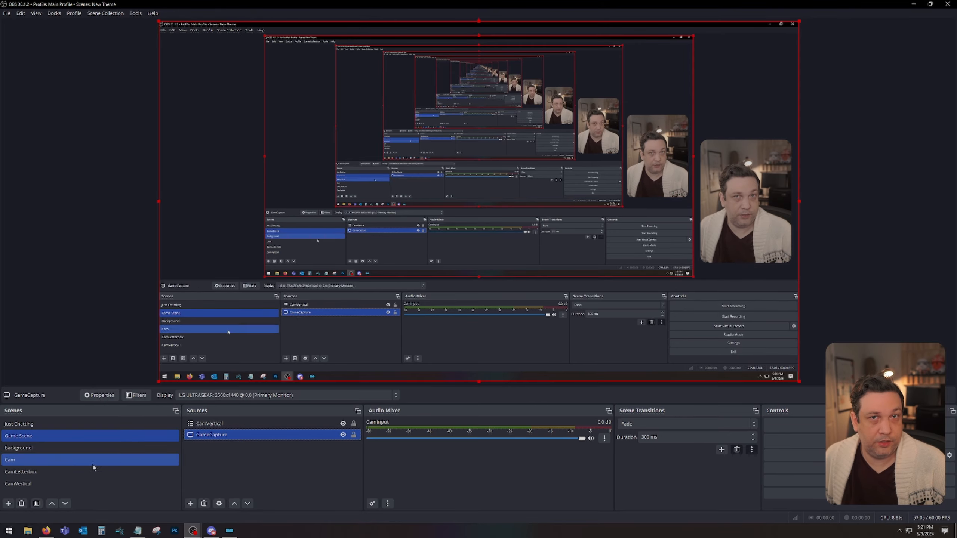
Create a new scene named Logo directly after Just Chatting.
left_click(80, 425)
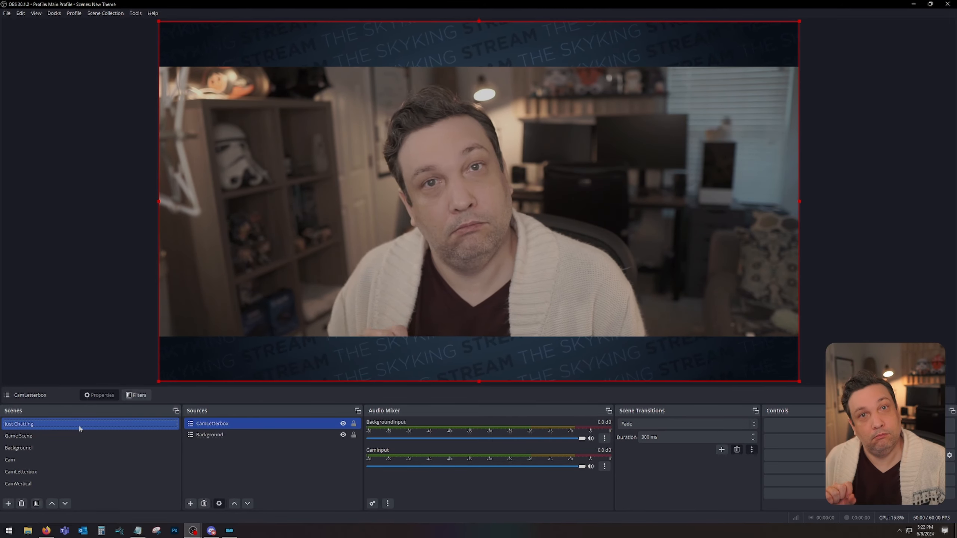
left_click(8, 502)
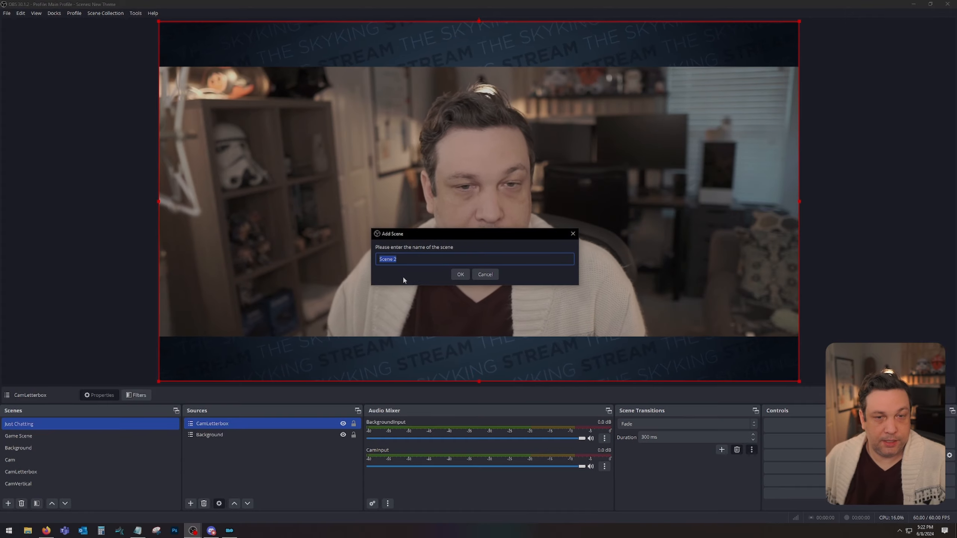
type("Logo")
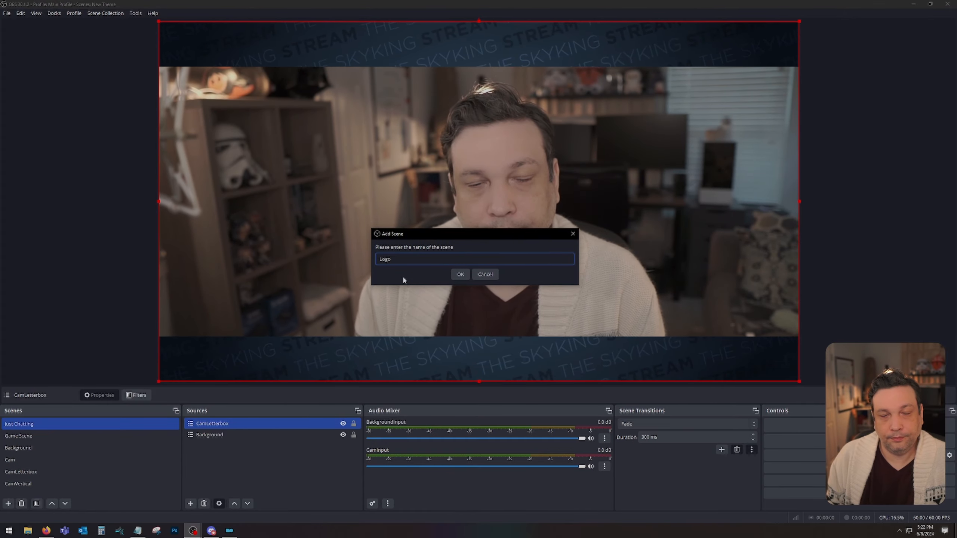
key("Return")
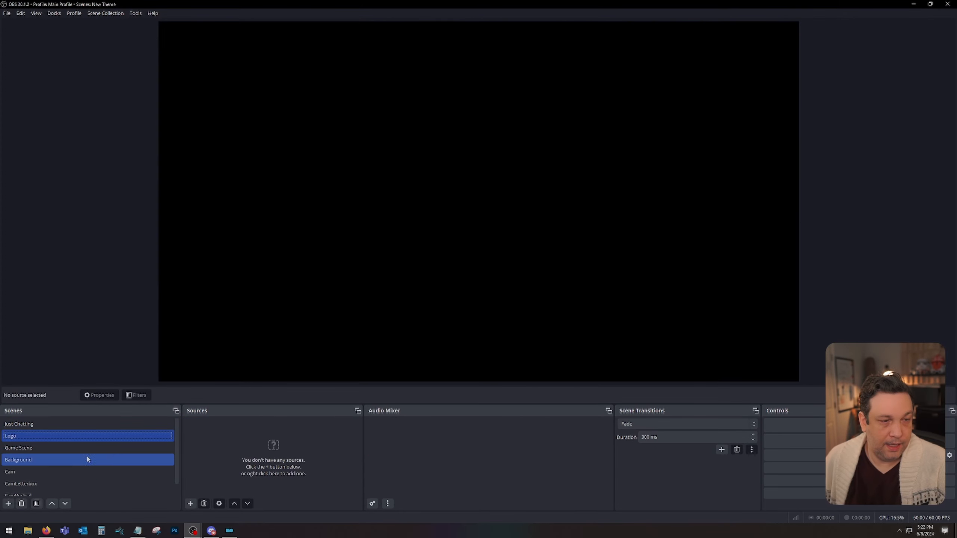
left_click(191, 504)
left_click(239, 414)
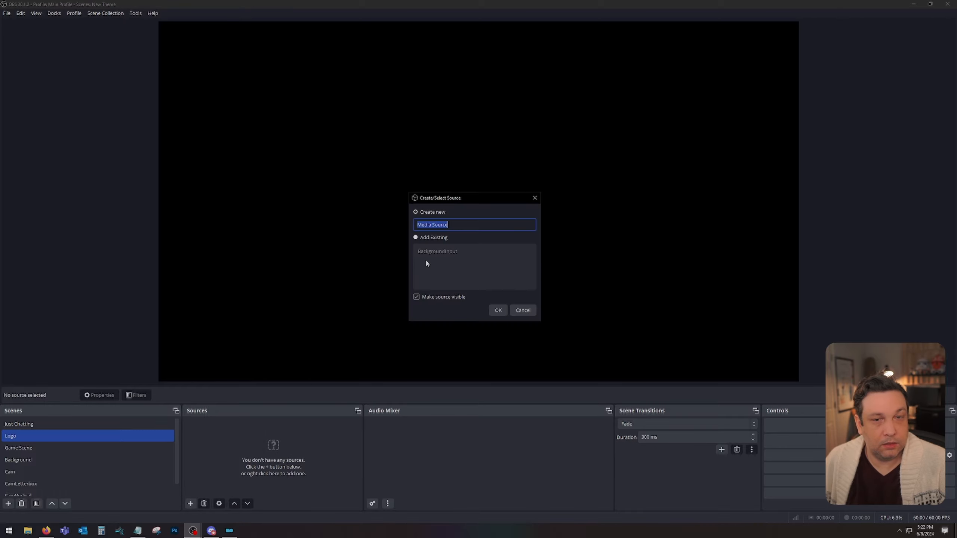
left_click(529, 315)
Add a new Media Source named LogoInput to the Logo scene.
left_click(191, 504)
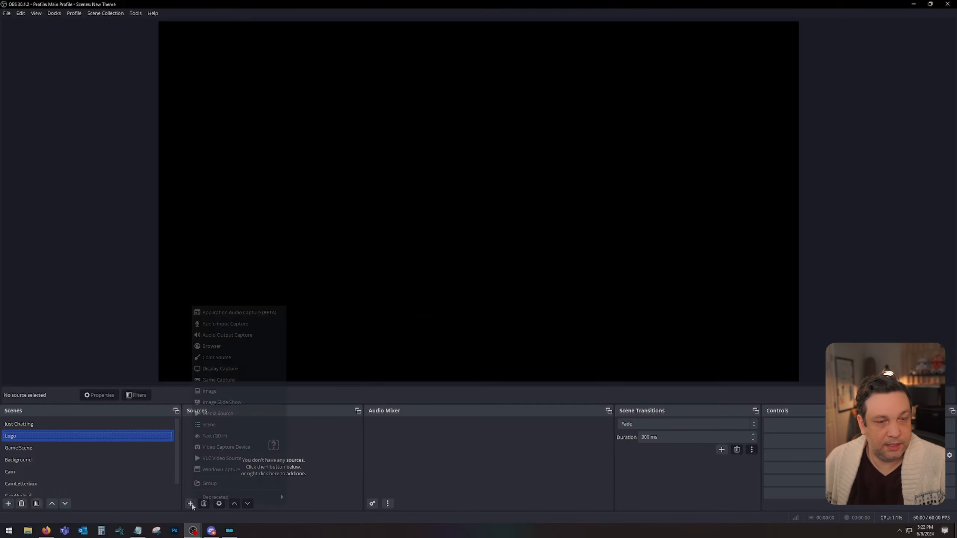
left_click(241, 414)
type("LogoInput")
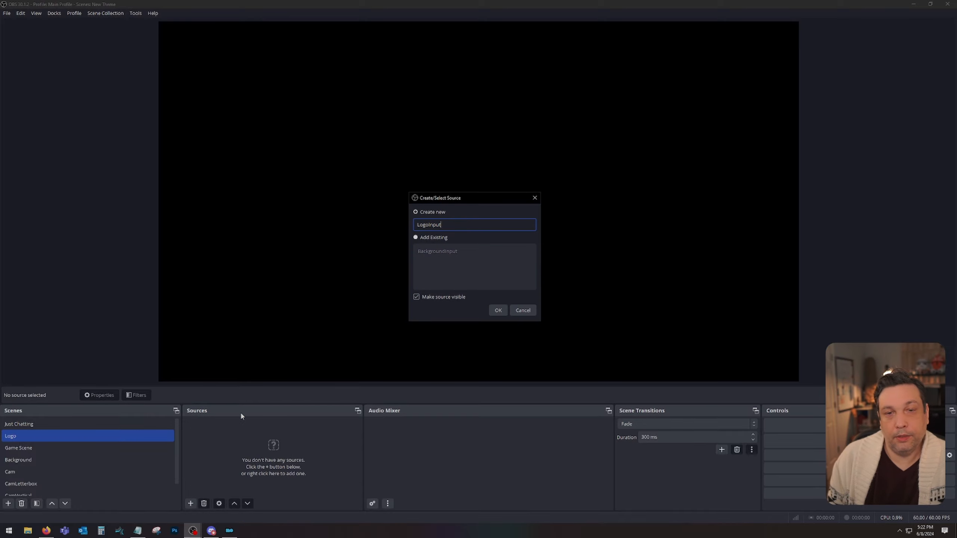
key("Return")
Set LogoInput's local file to LogoAnimationSmall.webm from the Videos/Stream folder and accept the source properties.
left_click(677, 276)
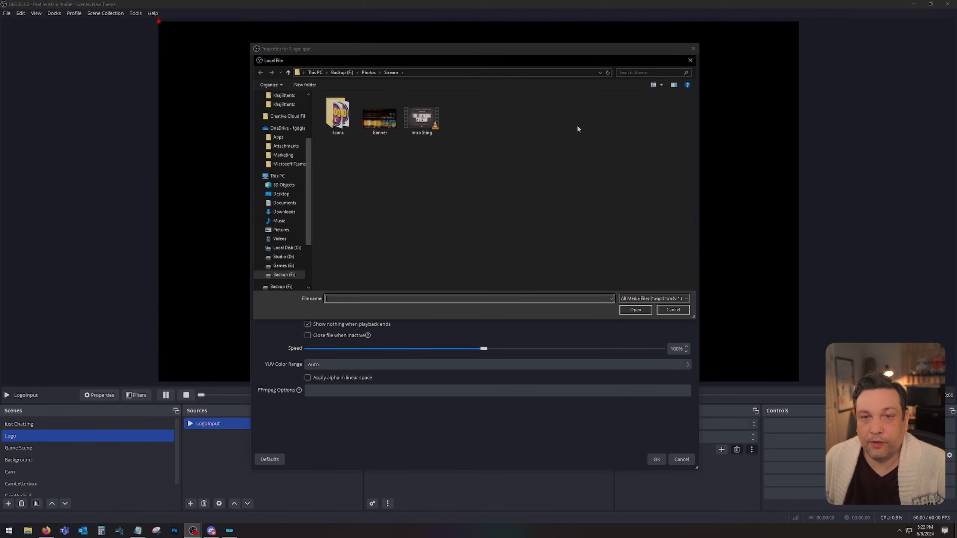
left_click_drag(496, 61, 956, 67)
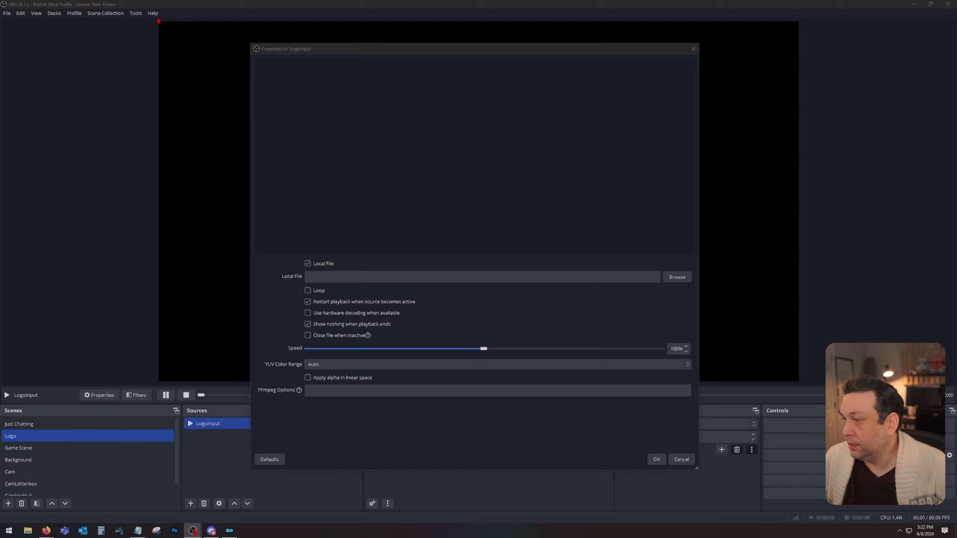
key("Return")
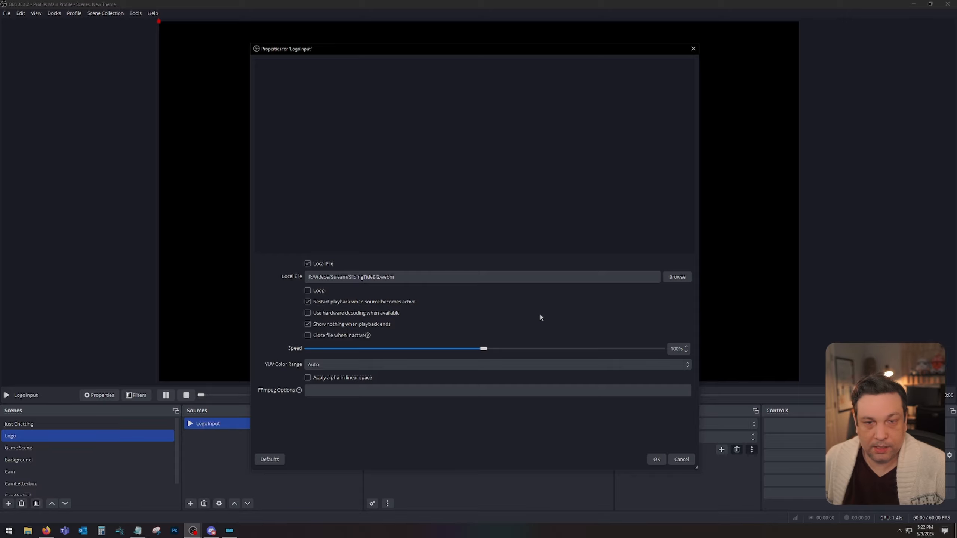
left_click(666, 279)
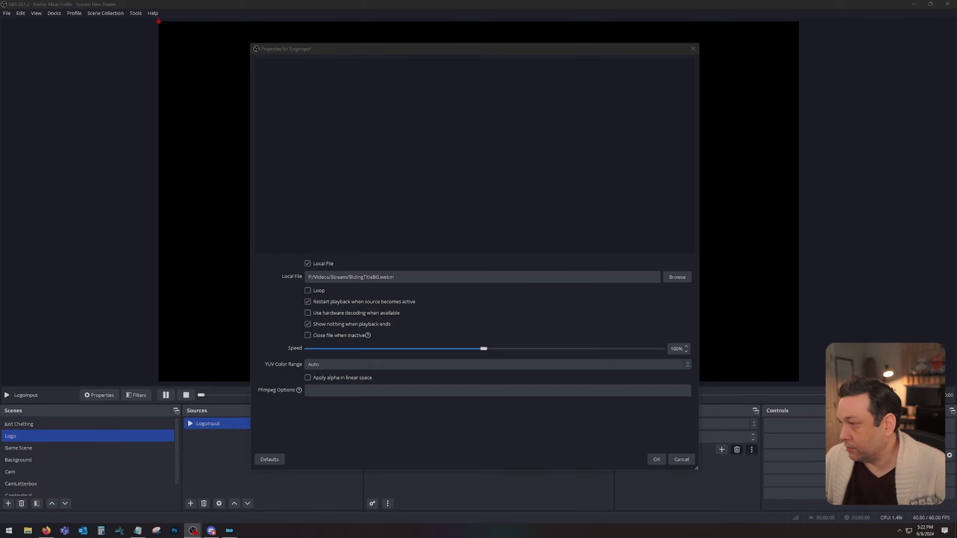
double_click(432, 320)
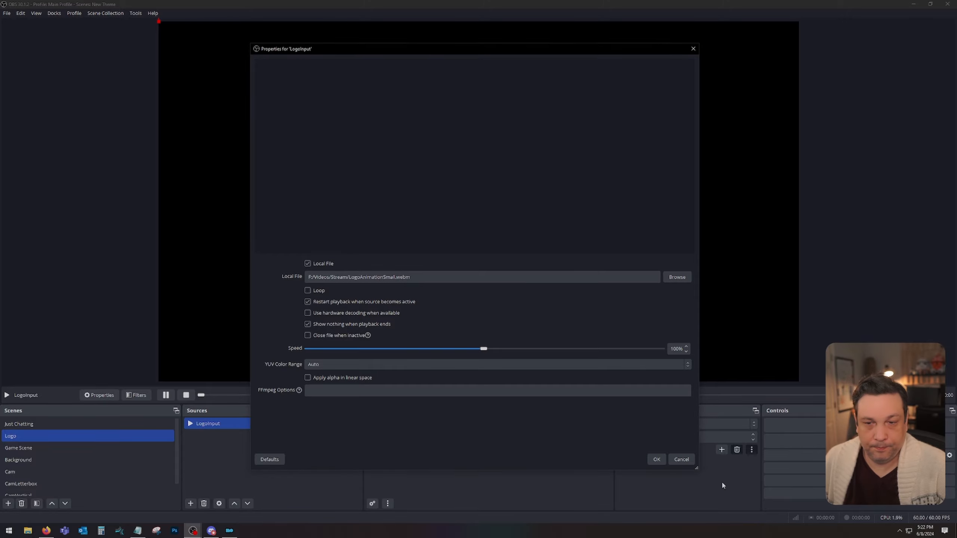
left_click(655, 459)
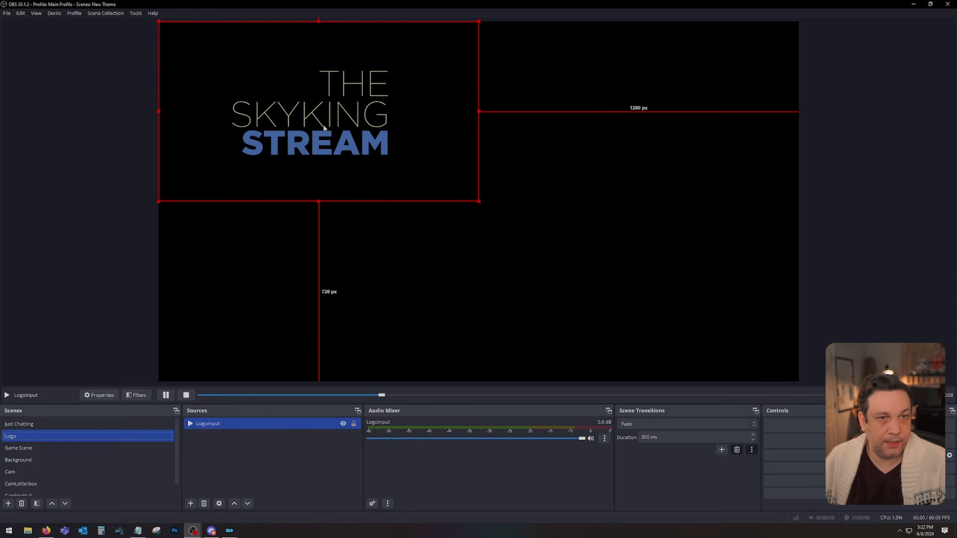
Add the existing Logo scene as a source above CamLetterbox in Just Chatting.
left_click(65, 424)
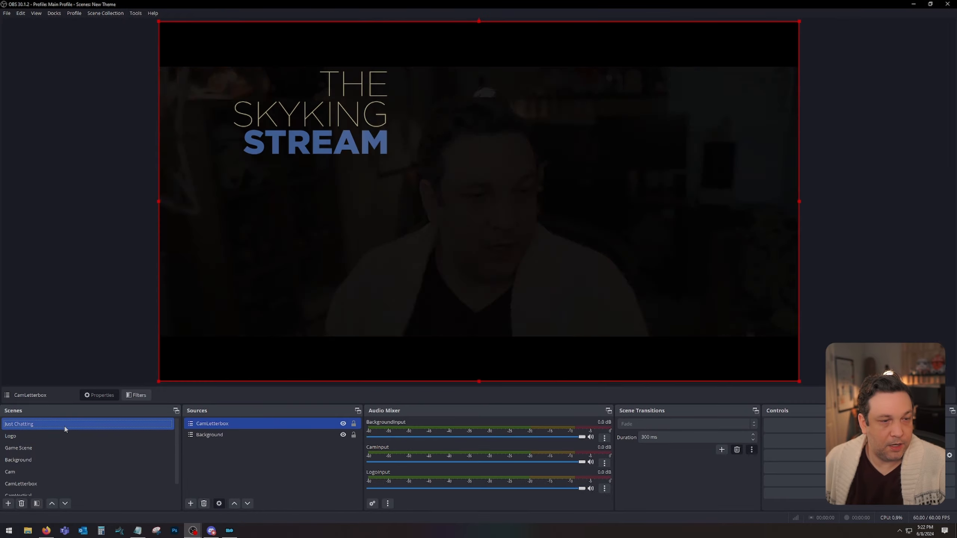
left_click(190, 504)
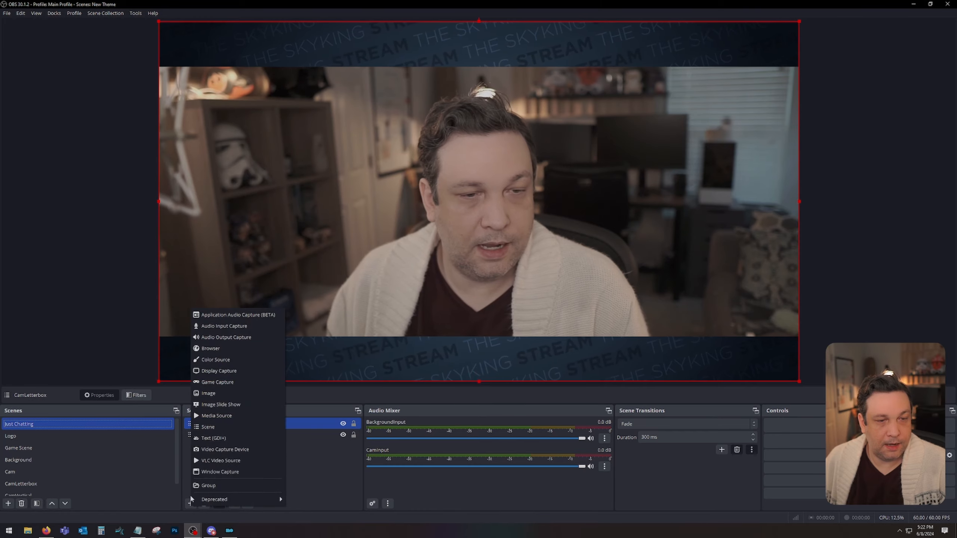
left_click(227, 426)
scroll(459, 250, "down", 1)
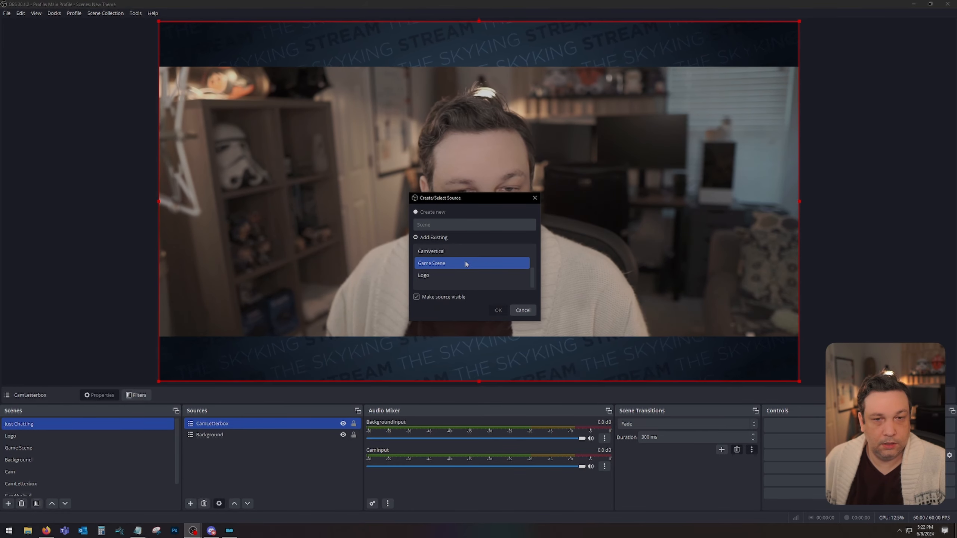
left_click(444, 277)
left_click(498, 311)
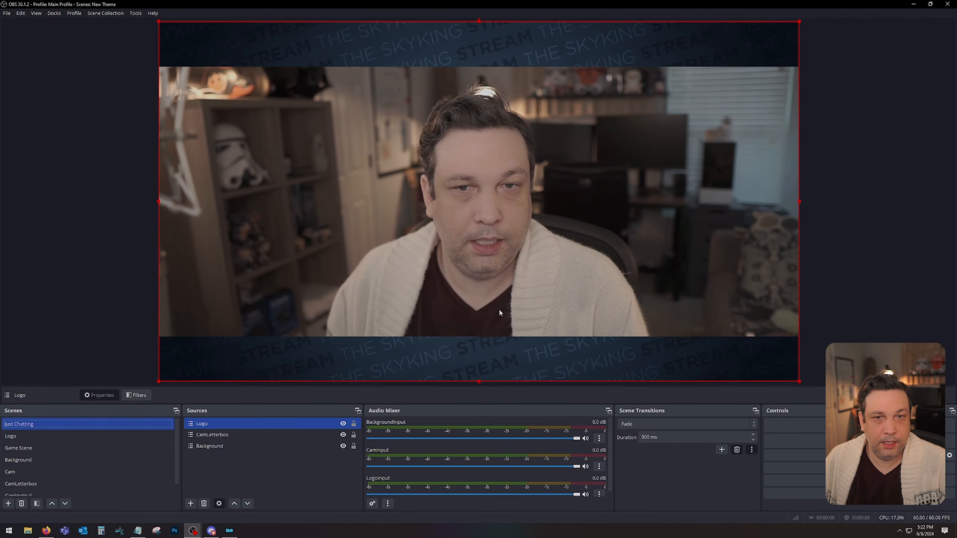
Scale the Logo source in Just Chatting to about 60% and position its bounding box about 1160 px from the canvas's left edge.
left_click_drag(327, 105, 731, 280)
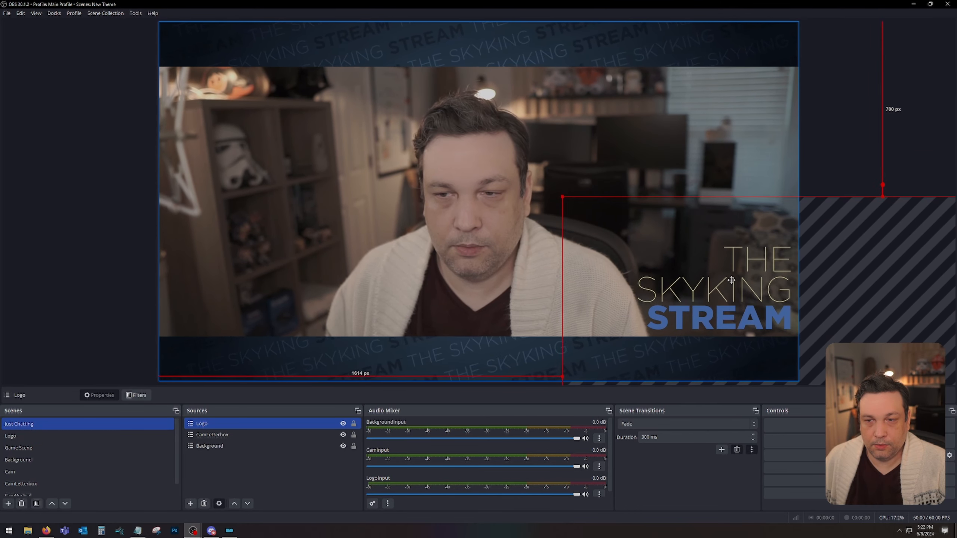
left_click_drag(560, 195, 820, 342)
left_click_drag(914, 372, 747, 285)
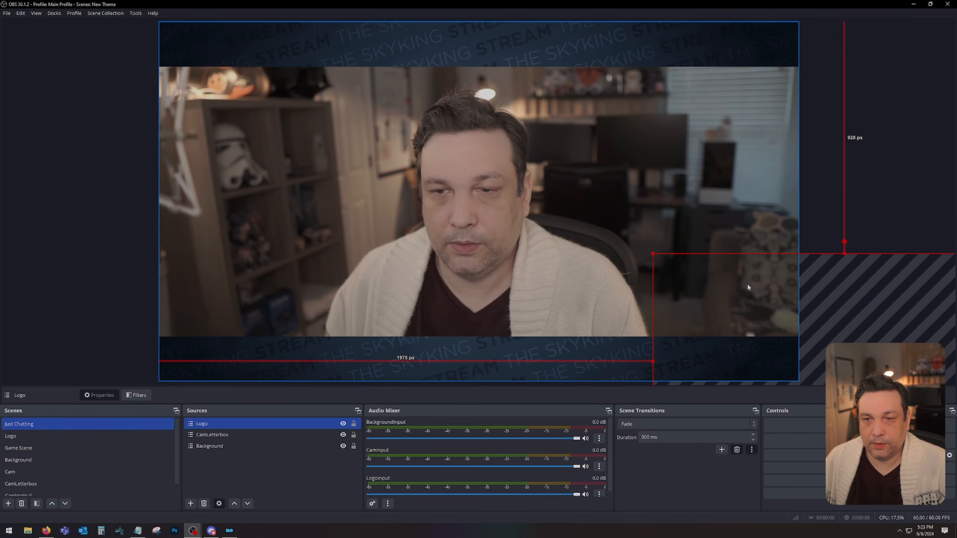
left_click_drag(747, 287, 544, 185)
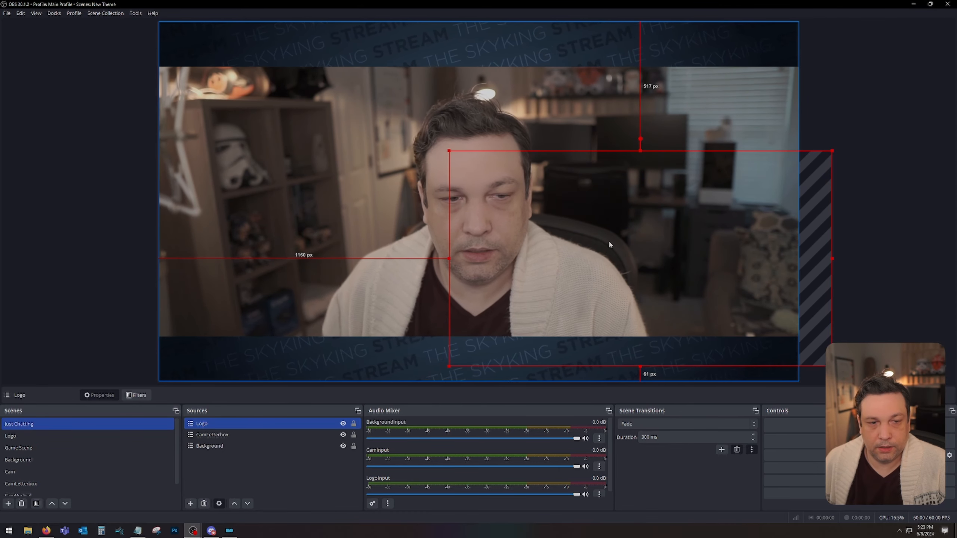
left_click(294, 492)
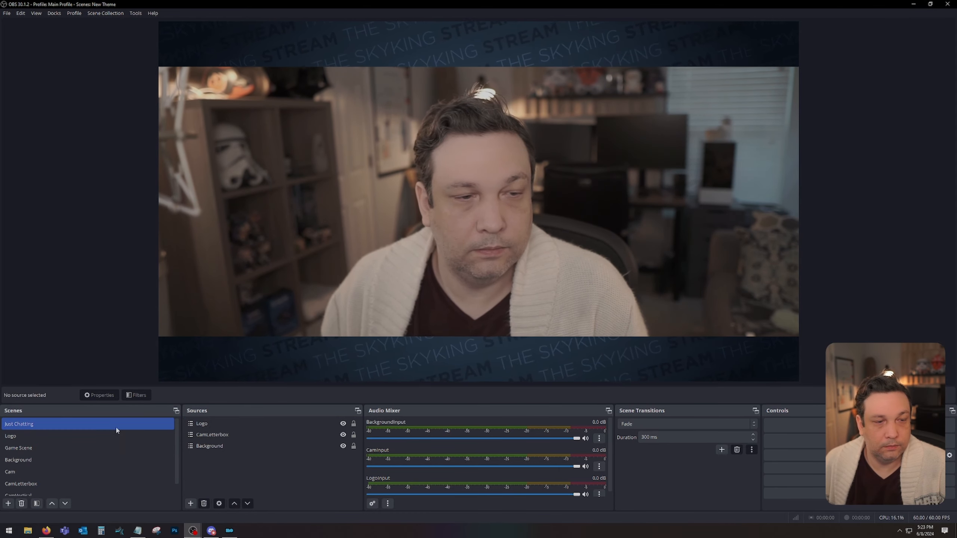
Enable Loop and Close file when inactive for the LogoInput media source in the Logo scene.
scroll(27, 459, "down", 1)
left_click(26, 440)
left_click(22, 423)
left_click(293, 424)
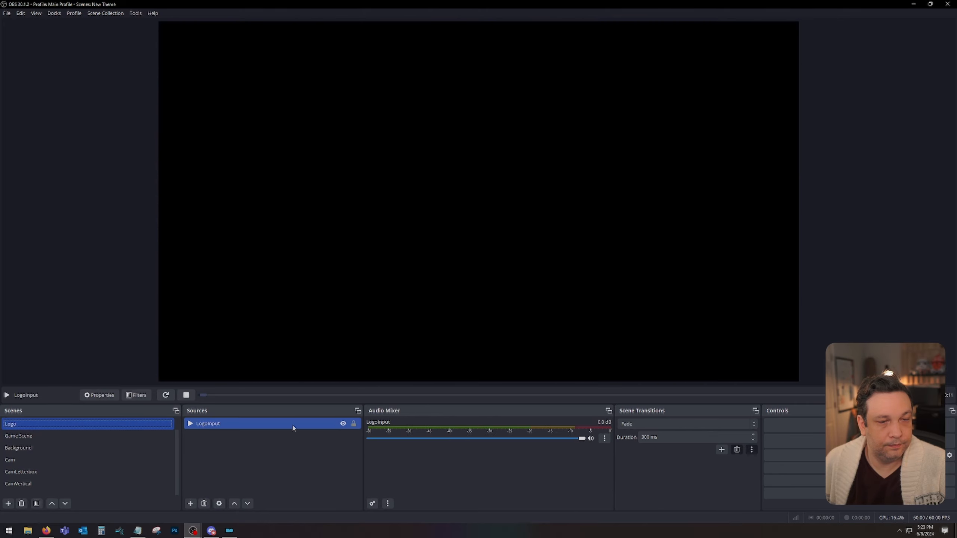
double_click(337, 423)
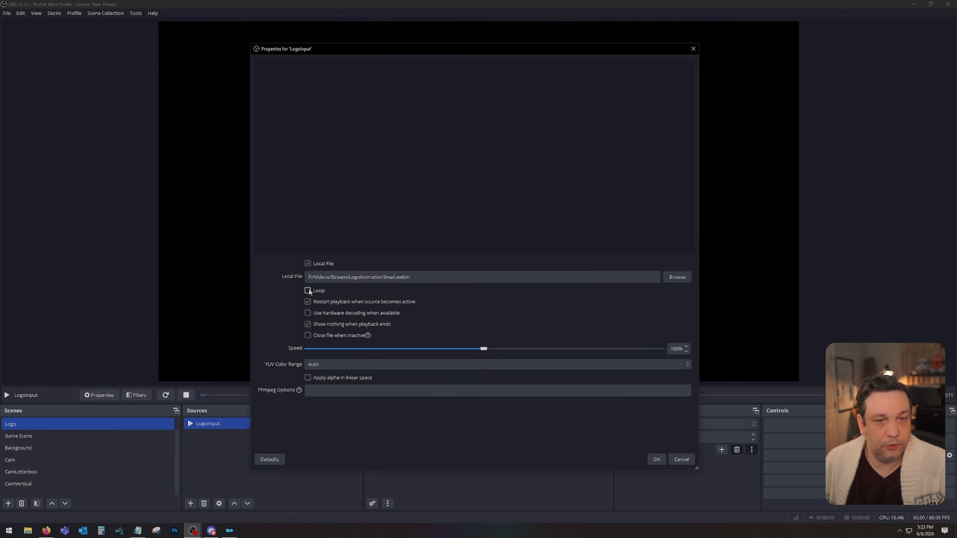
left_click(306, 335)
left_click(655, 460)
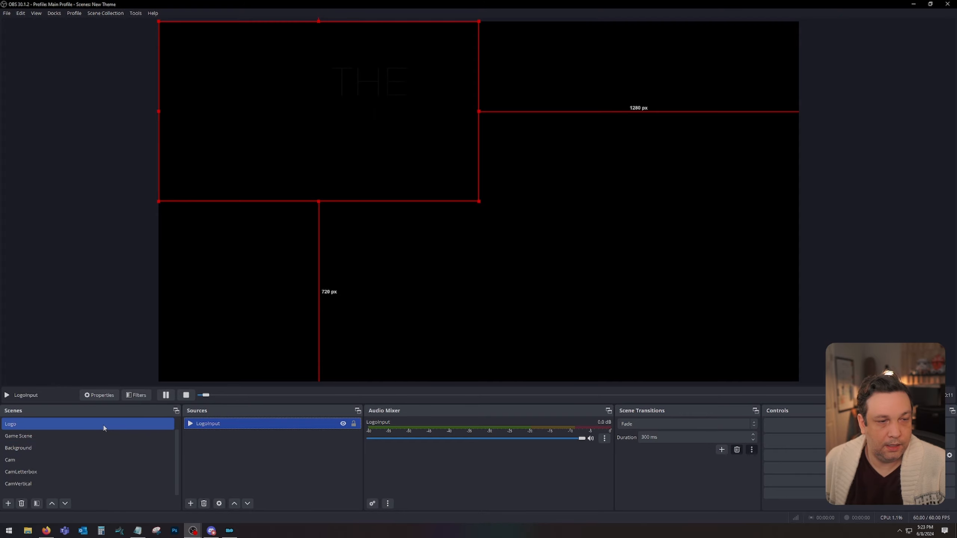
Move the Logo source in Just Chatting so the visible logo sits in the lower-right corner of the letterboxed camera image.
scroll(85, 437, "up", 1)
left_click(75, 424)
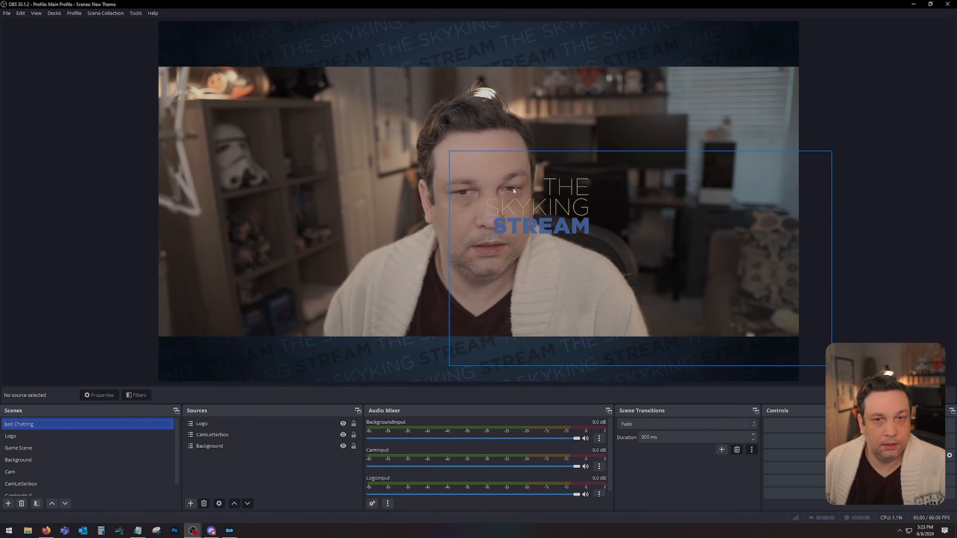
left_click_drag(549, 203, 758, 305)
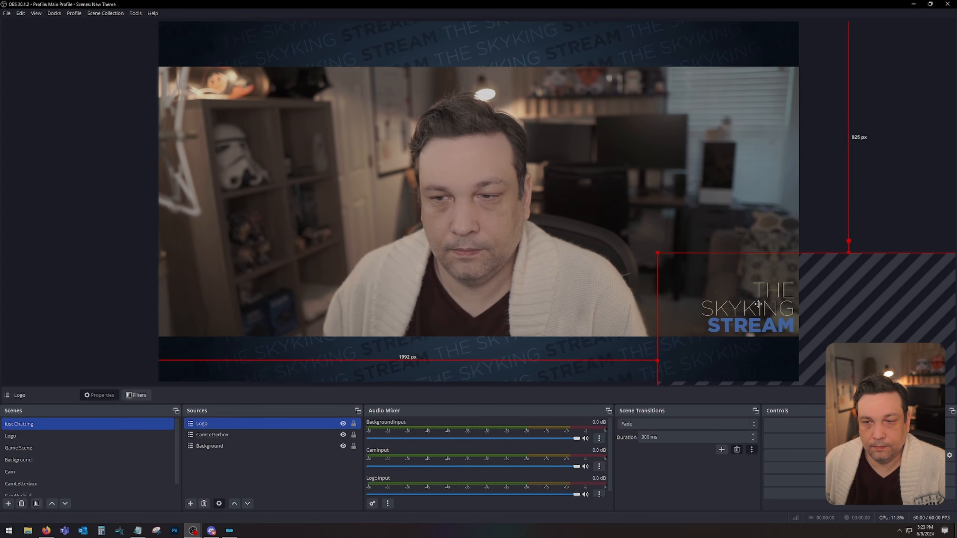
left_click(881, 194)
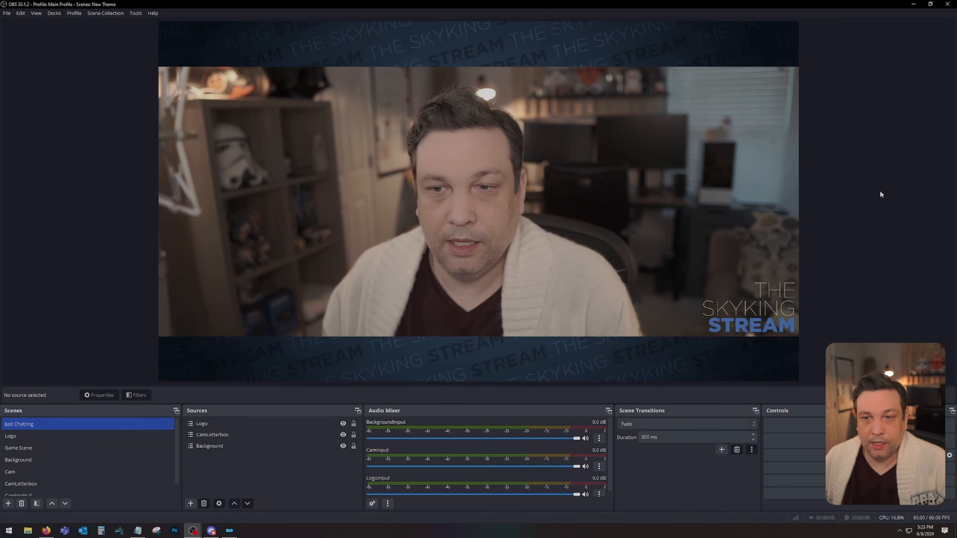
left_click(250, 446)
left_click(249, 434)
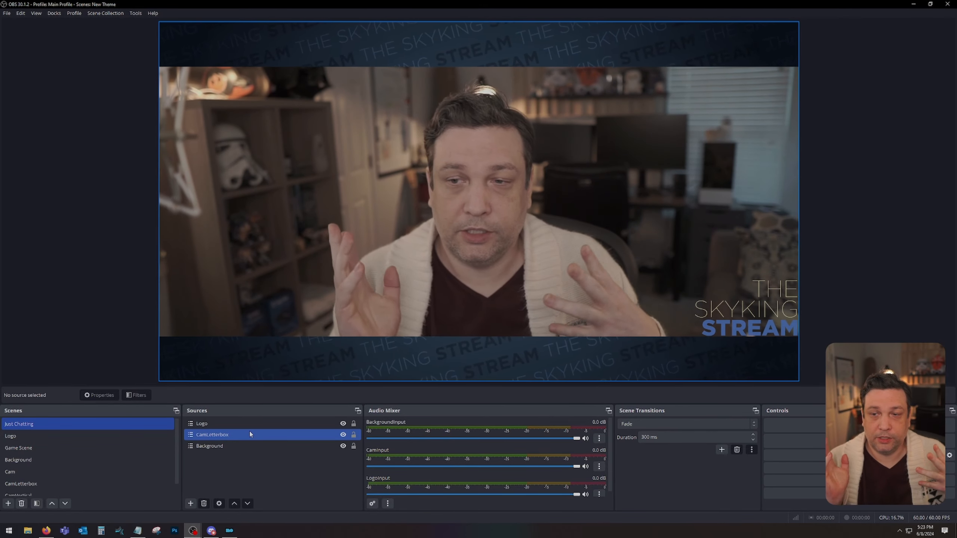
left_click(265, 426)
Reorder the Logo scene to the end of the scene list and add Logo as a source above CamVertical in Game Scene.
scroll(100, 461, "down", 1)
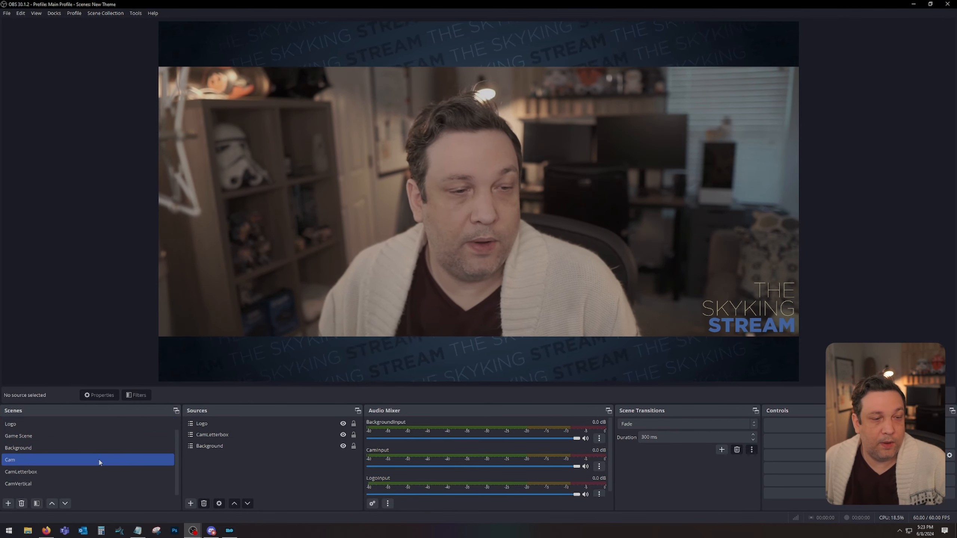
left_click(57, 426)
left_click(282, 430)
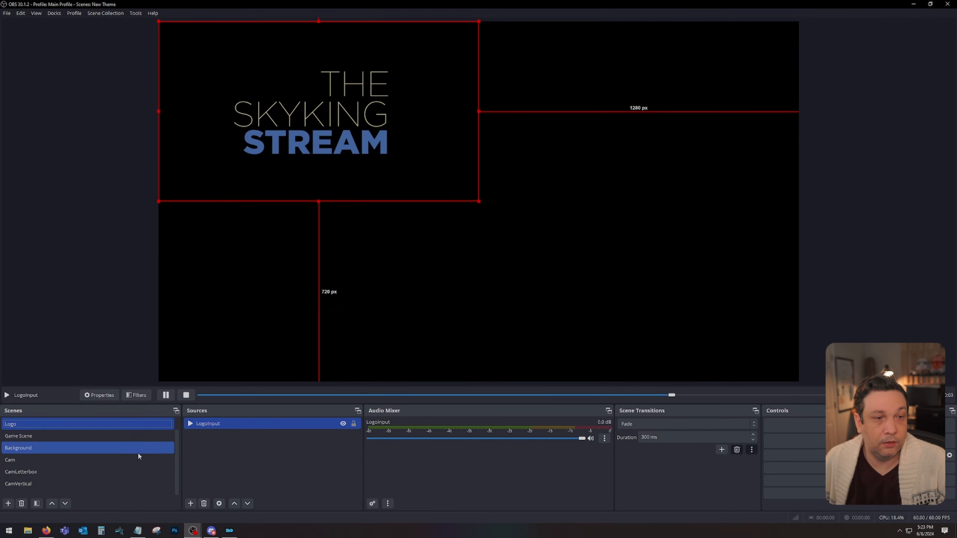
scroll(69, 430, "up", 1)
left_click(66, 424)
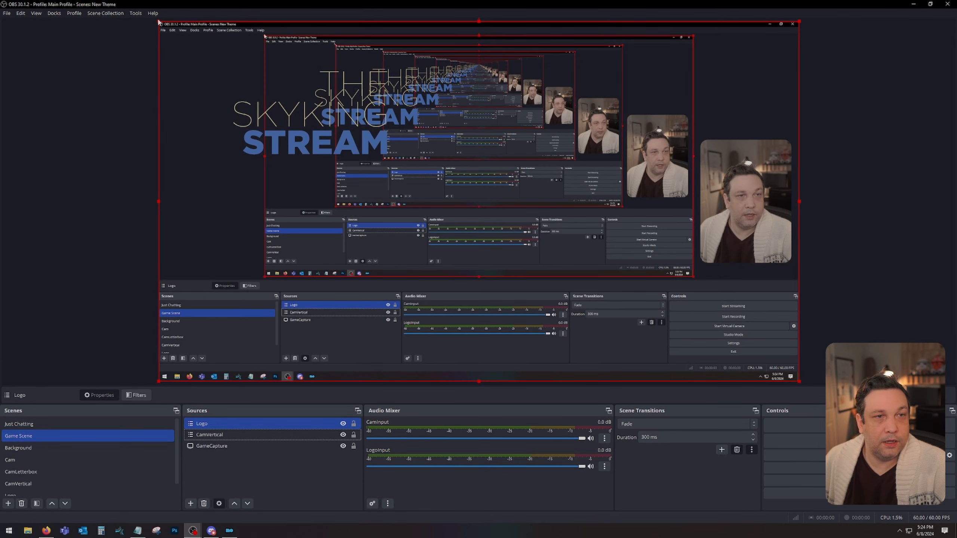
Scale the Logo source in Game Scene to about 750 px wide and place the visible logo over the camera frame's lower-right corner.
left_click_drag(158, 20, 654, 300)
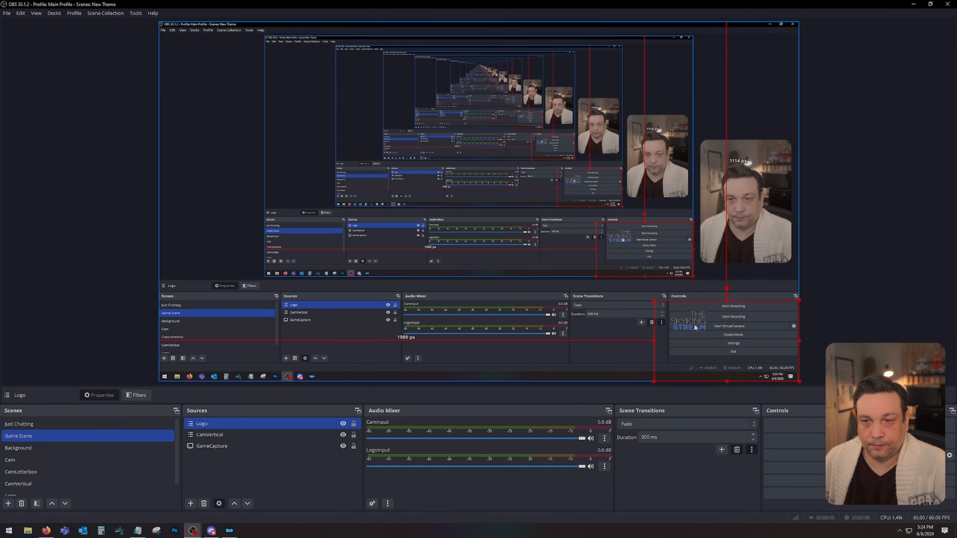
left_click_drag(695, 325, 695, 205)
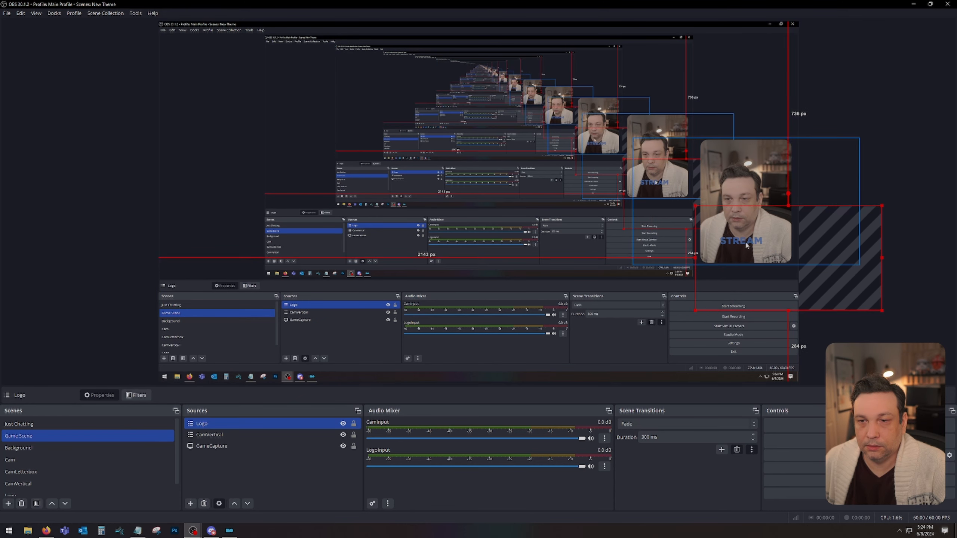
left_click_drag(757, 237, 776, 254)
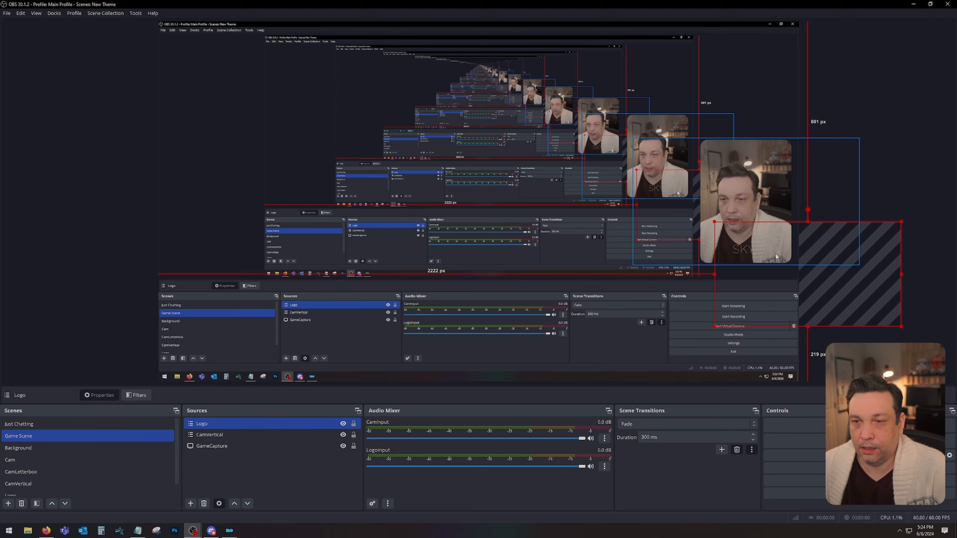
left_click_drag(775, 255, 780, 252)
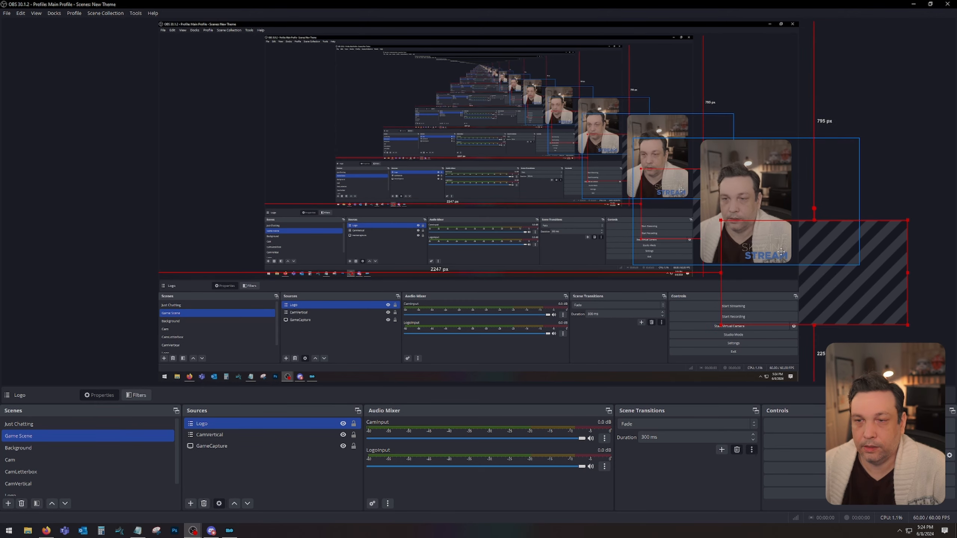
left_click(272, 476)
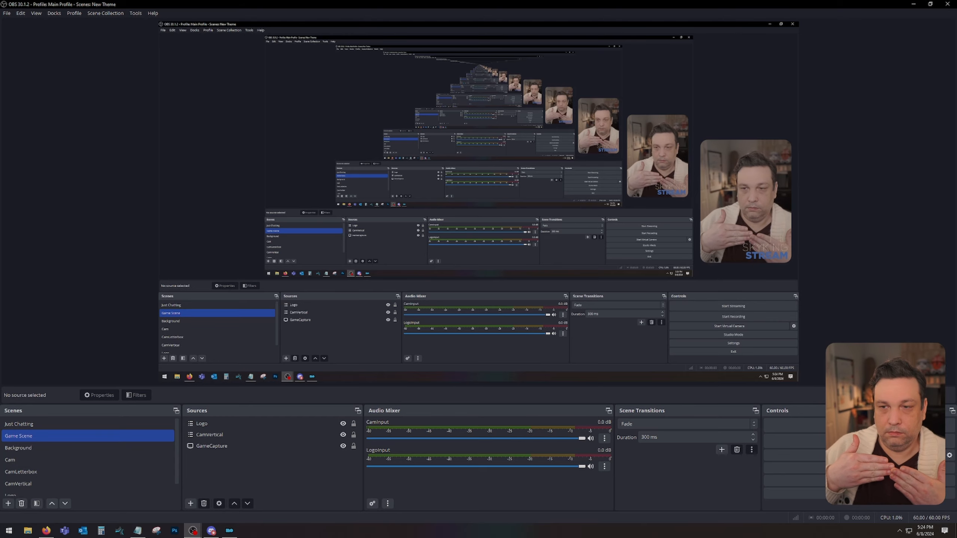
Lock the Logo, CamLetterbox and Background sources in Just Chatting.
left_click(67, 423)
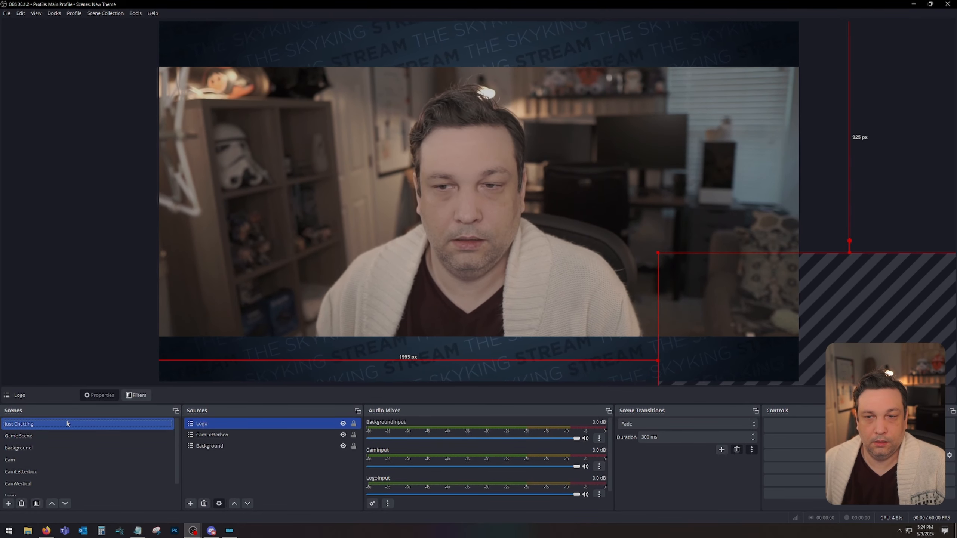
left_click(56, 325)
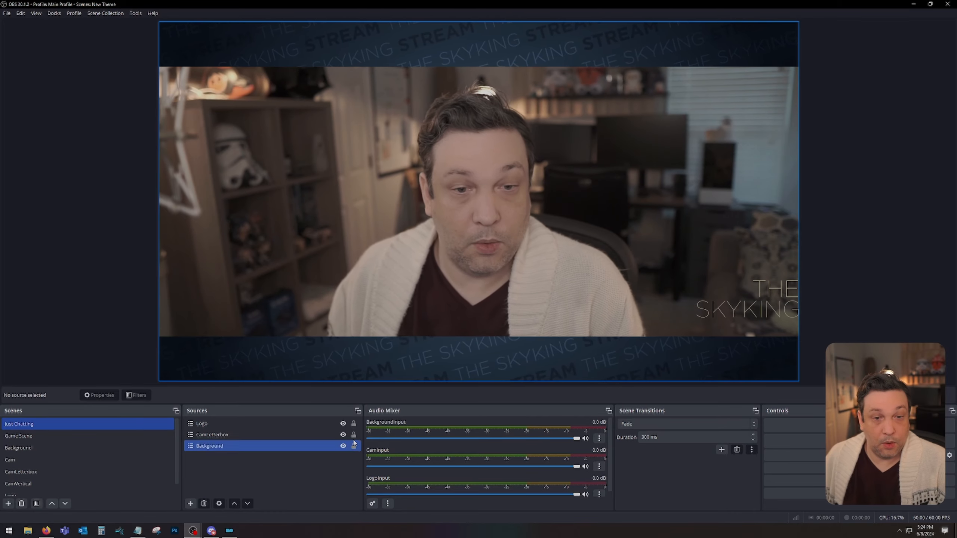
left_click(353, 424)
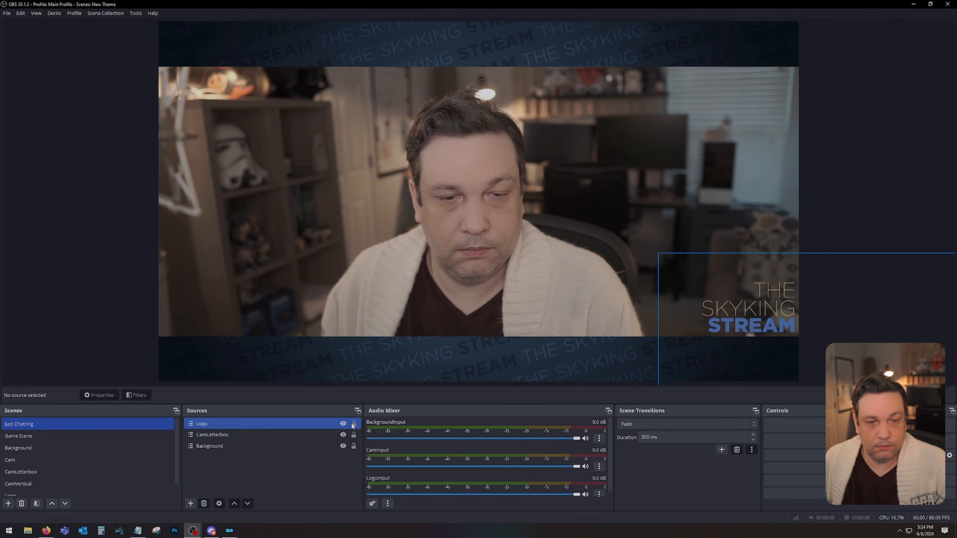
left_click(353, 435)
left_click(353, 446)
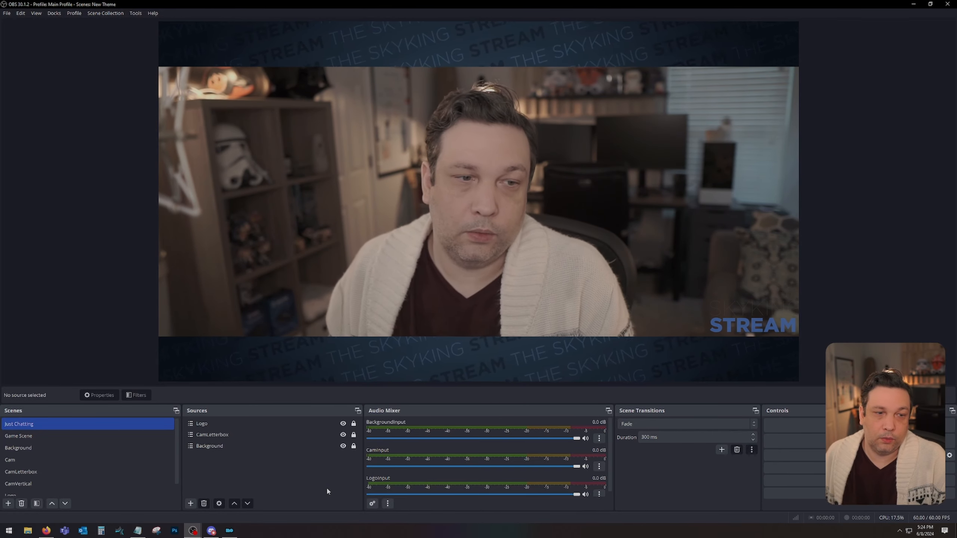
Create a scene named Mic and move it to the end of the scene list, below Logo.
scroll(123, 452, "down", 1)
left_click(123, 465)
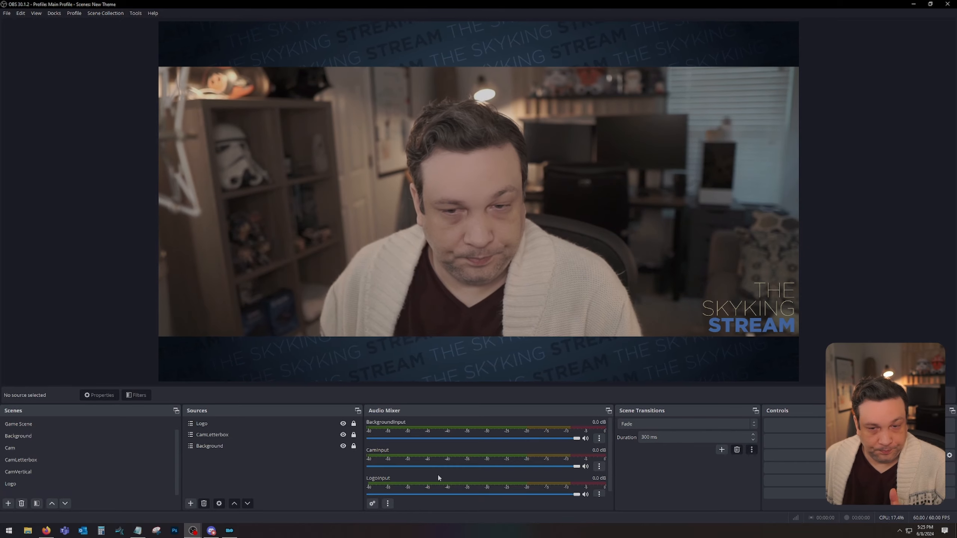
scroll(474, 456, "down", 1)
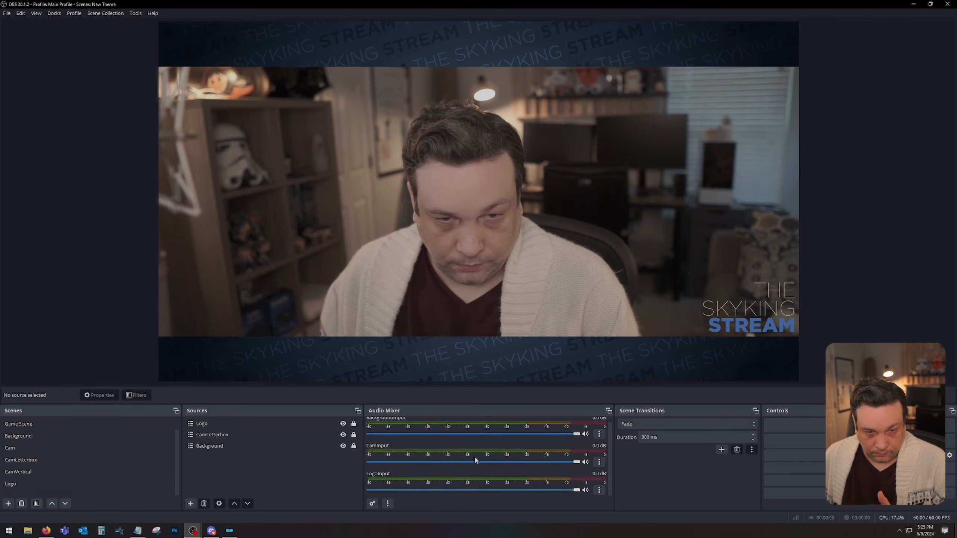
left_click(8, 503)
type("Mic")
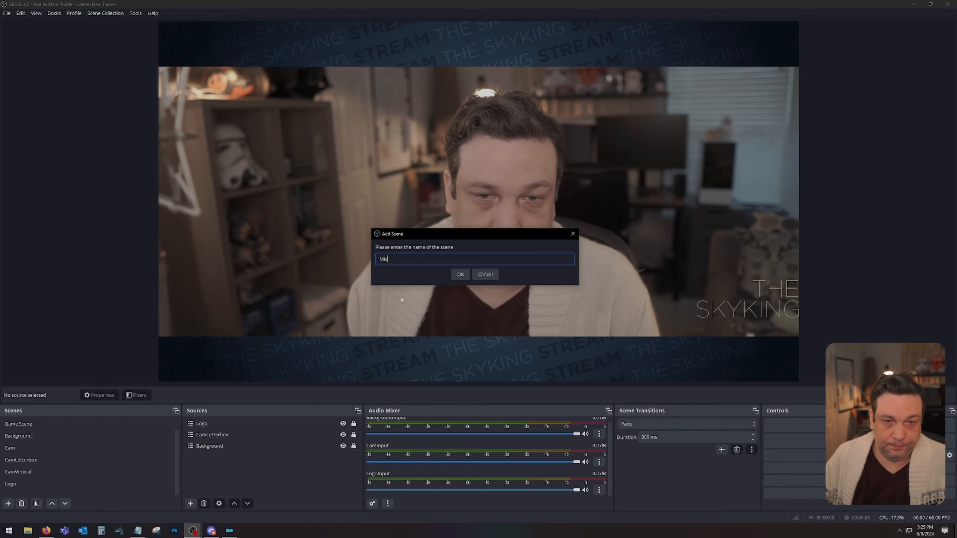
left_click(459, 276)
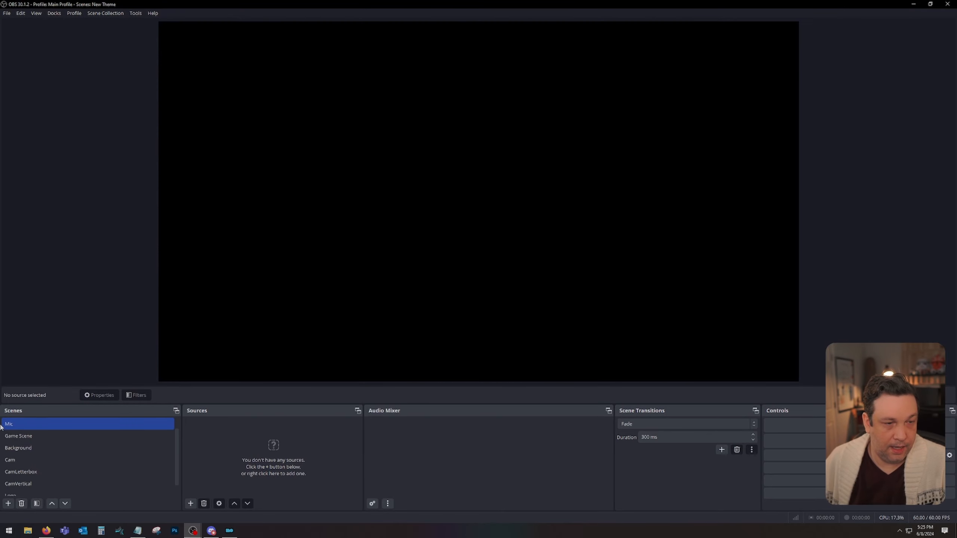
left_click_drag(109, 428, 78, 489)
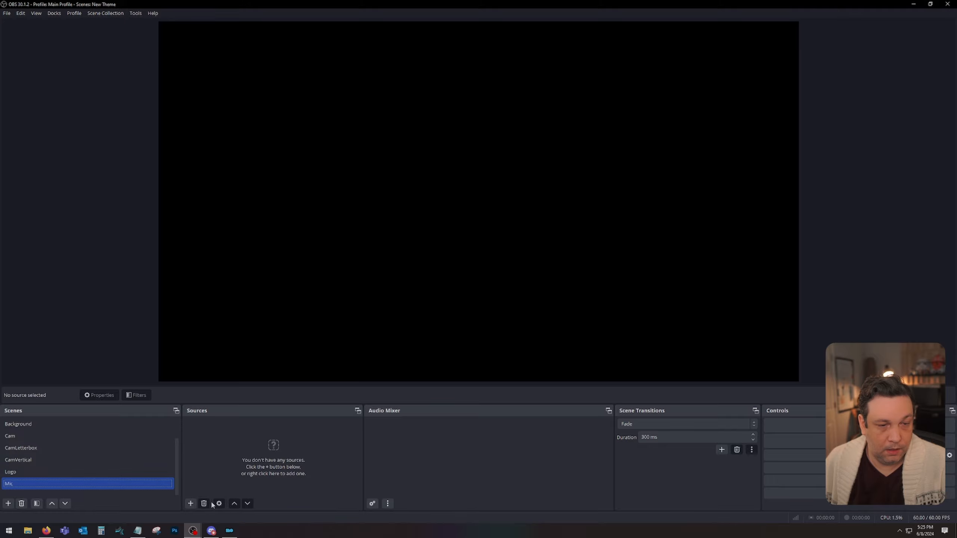
Add an Audio Input Capture named MicInput to the Mic scene, using the device In 1-2 (MOTU Pro Audio).
left_click(190, 504)
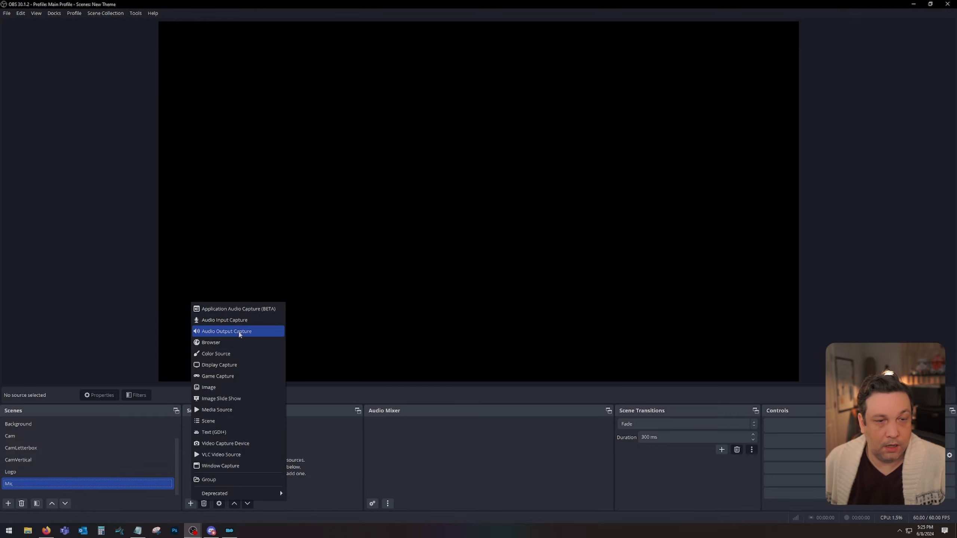
left_click(233, 320)
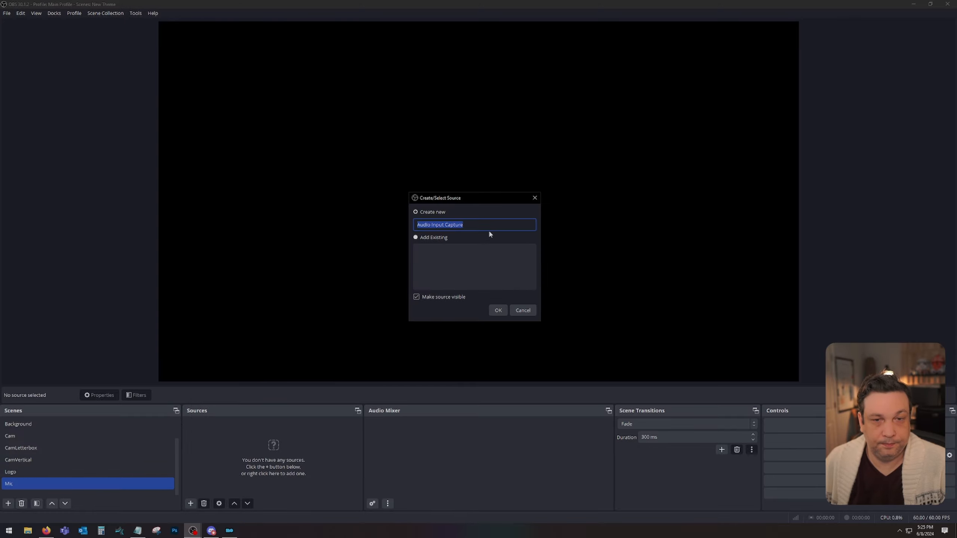
type("MicInput")
key("Return")
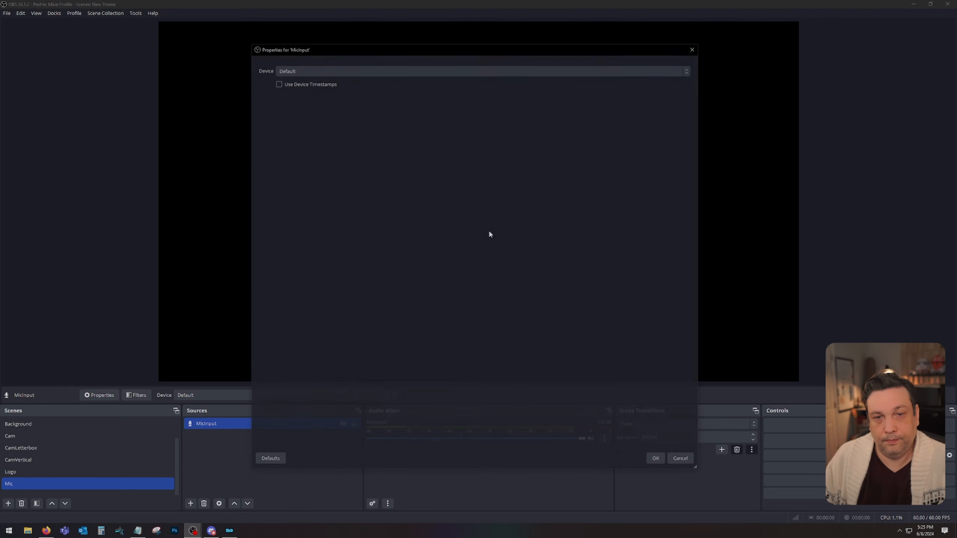
left_click(303, 71)
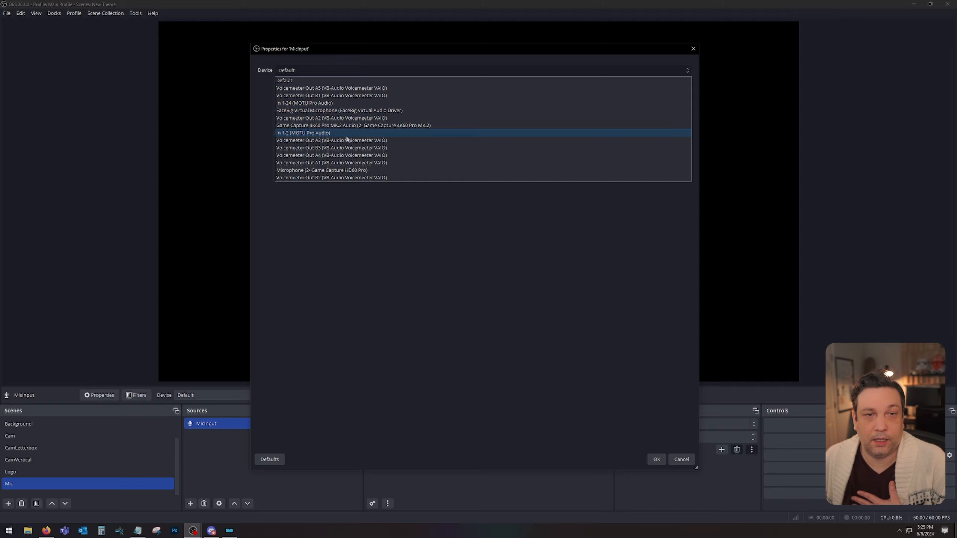
left_click(322, 132)
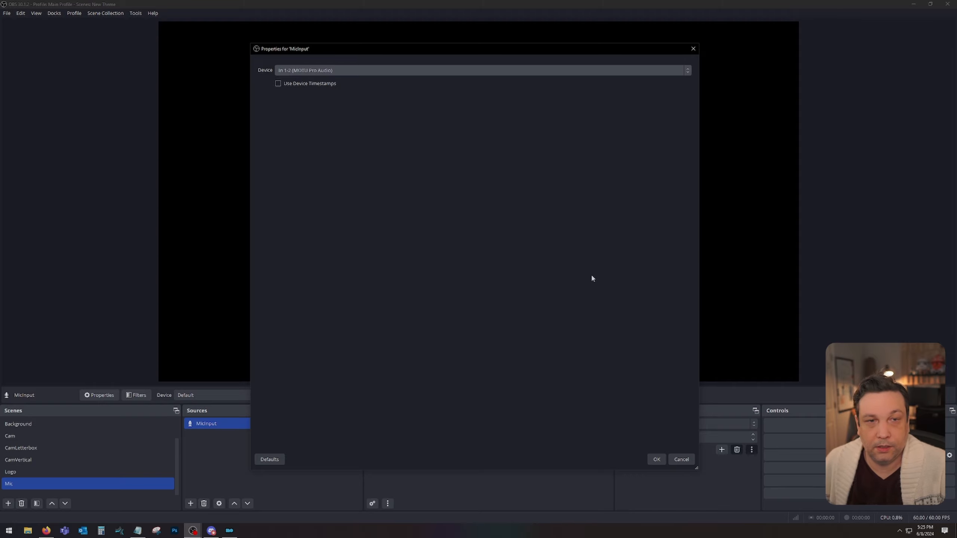
left_click(657, 459)
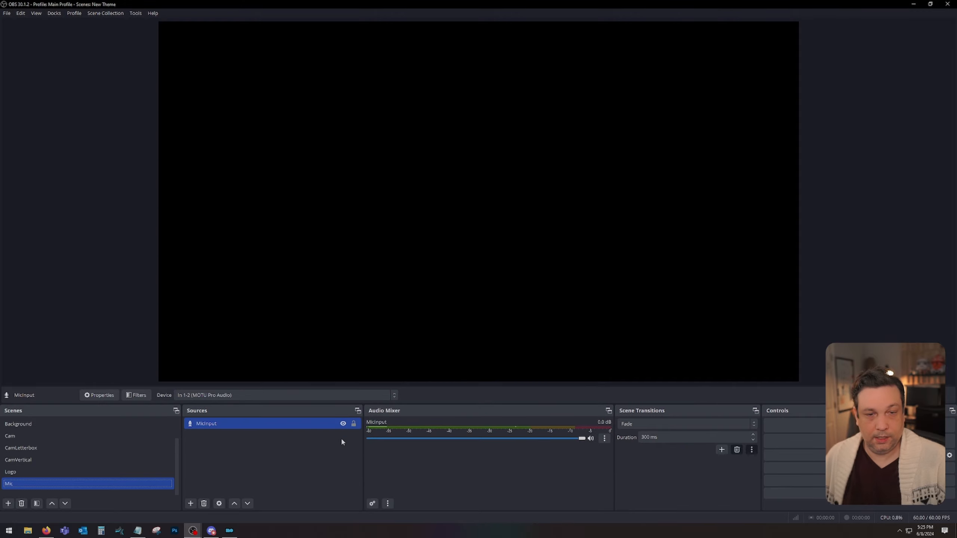
Enable mono for MicInput in its advanced audio properties.
left_click(604, 439)
left_click(623, 434)
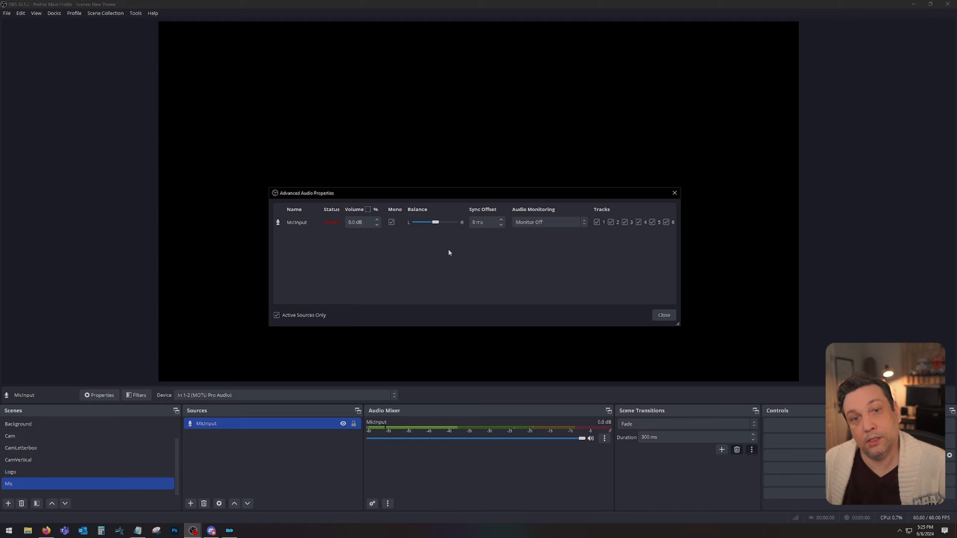
left_click(665, 315)
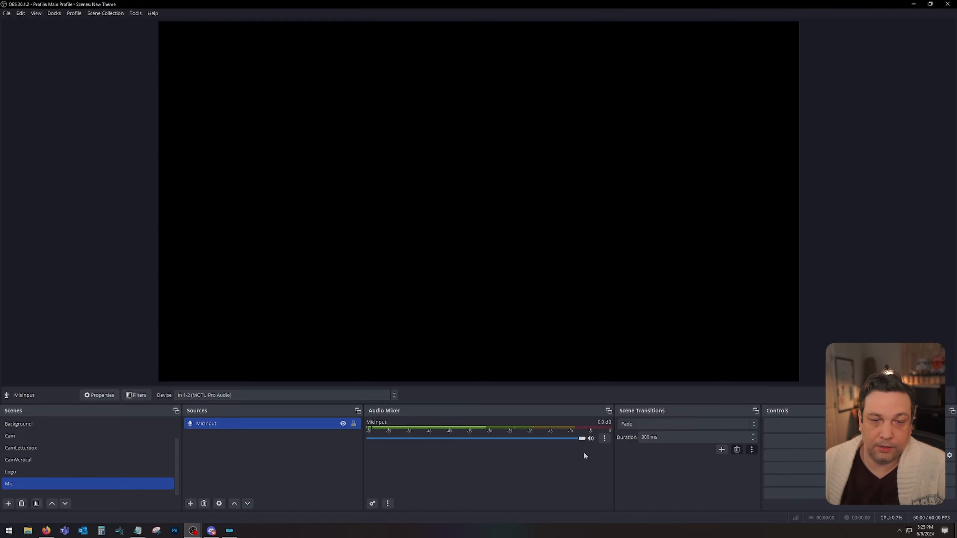
Lower MicInput's volume to -inf dB as a test and restore it to 0.0 dB.
left_click_drag(580, 439, 368, 439)
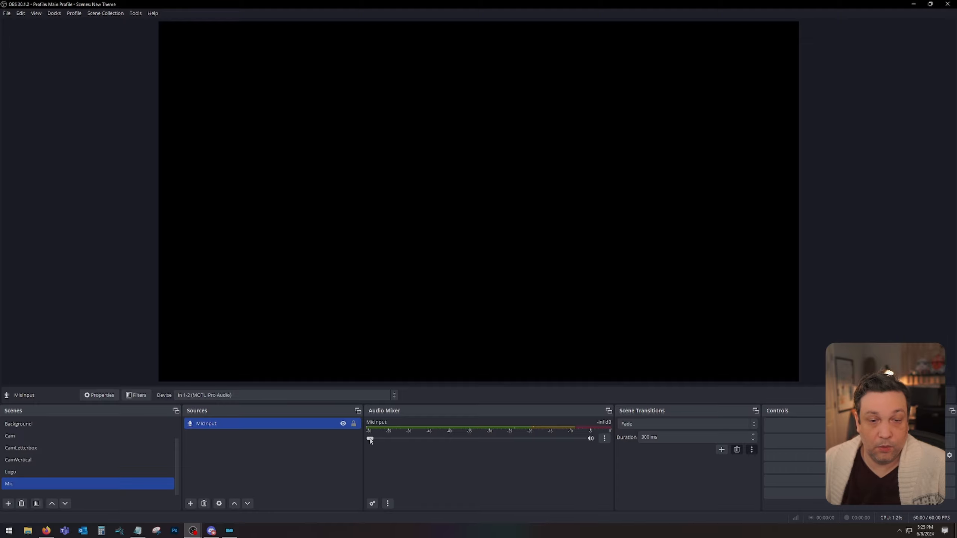
left_click_drag(371, 439, 596, 443)
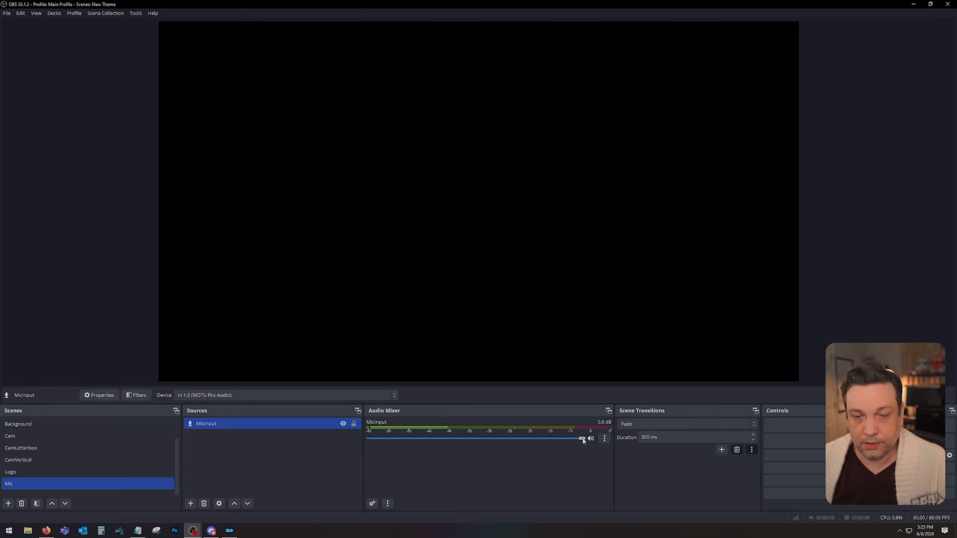
Add the existing Mic scene as a source above Logo in Just Chatting.
scroll(41, 436, "up", 1)
left_click(42, 436)
key("Up")
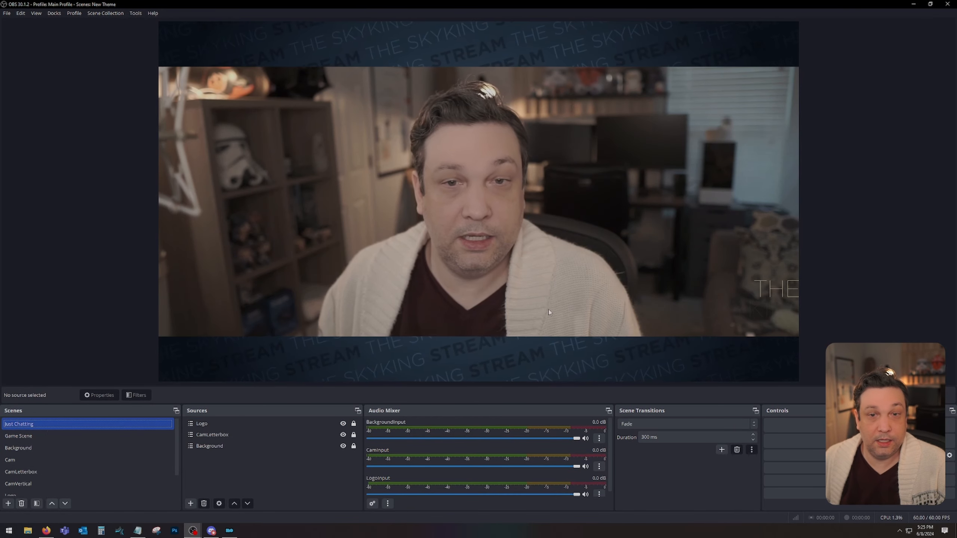
left_click(191, 503)
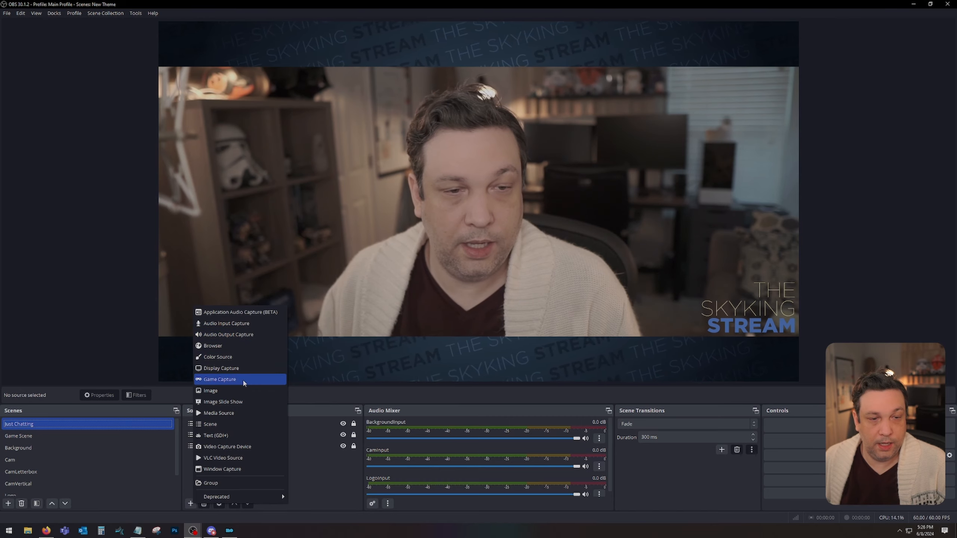
left_click(234, 425)
left_click(443, 261)
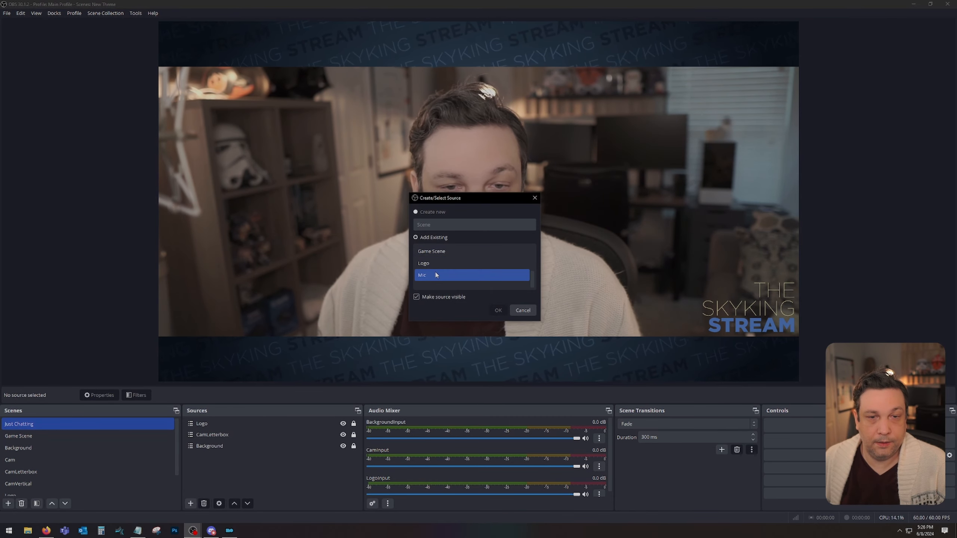
left_click(497, 311)
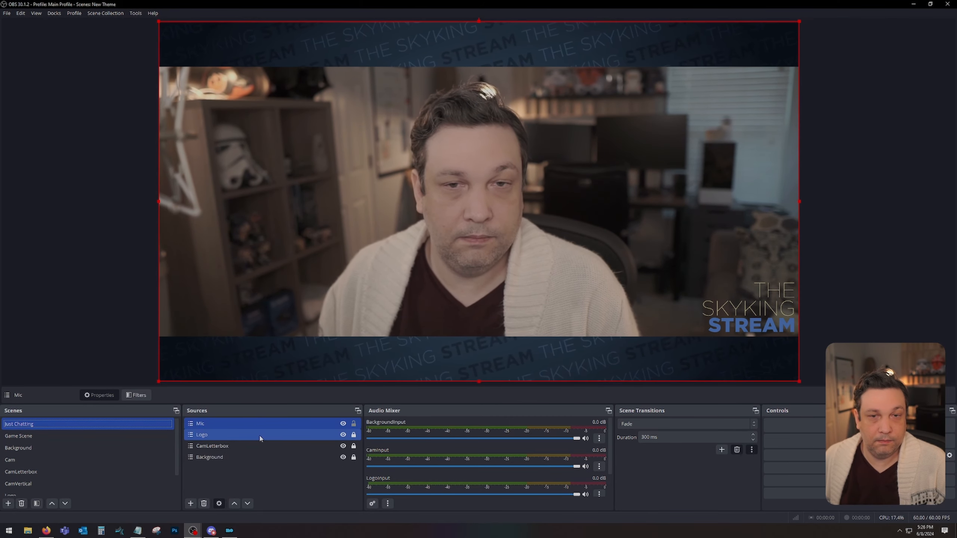
Examine MicInput in the Mic scene and the audio mixer channels that Just Chatting inherits from its nested scenes.
scroll(164, 462, "down", 1)
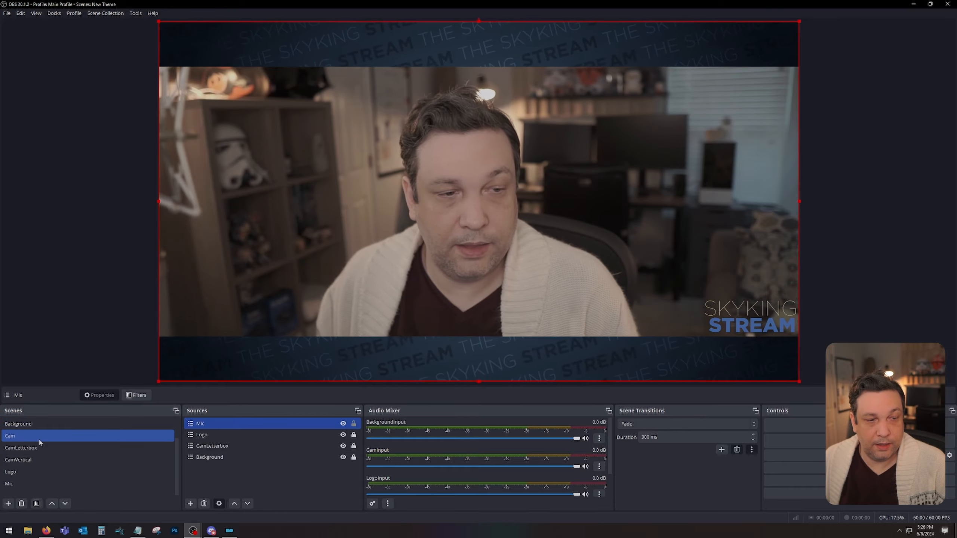
left_click(66, 483)
left_click(239, 425)
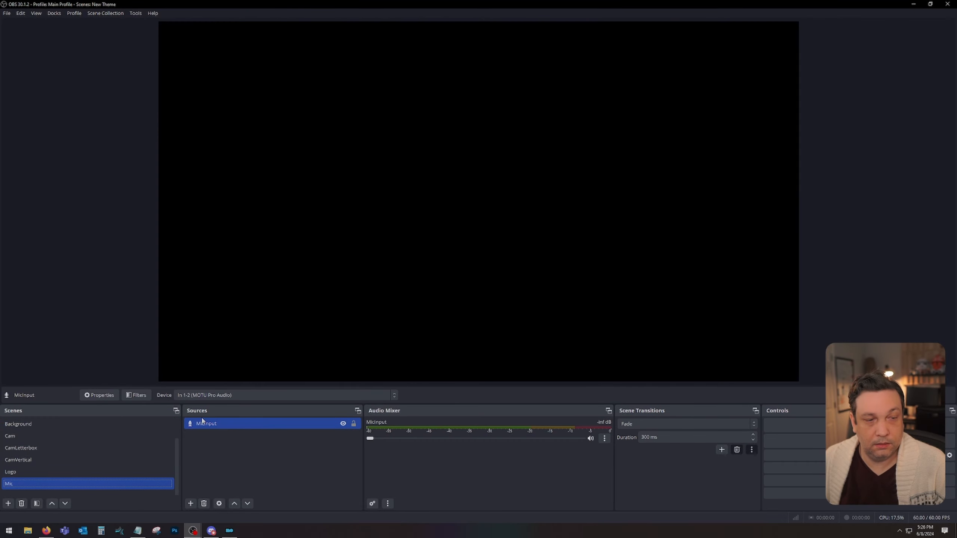
scroll(70, 473, "up", 2)
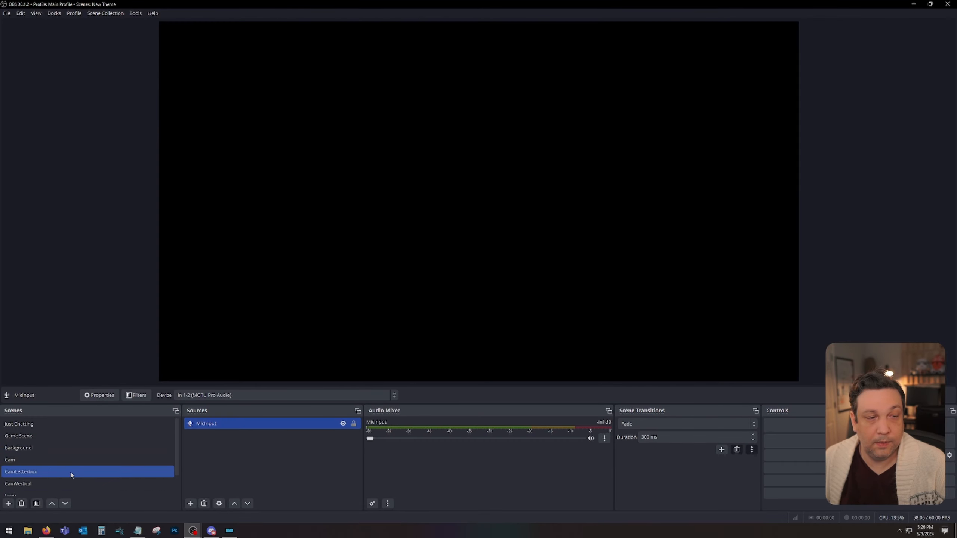
left_click(56, 427)
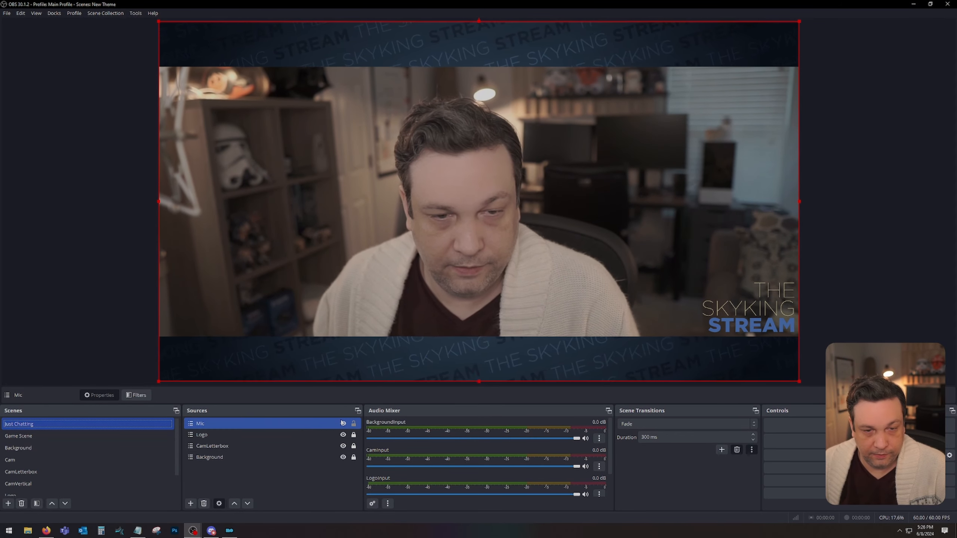
scroll(418, 452, "down", 2)
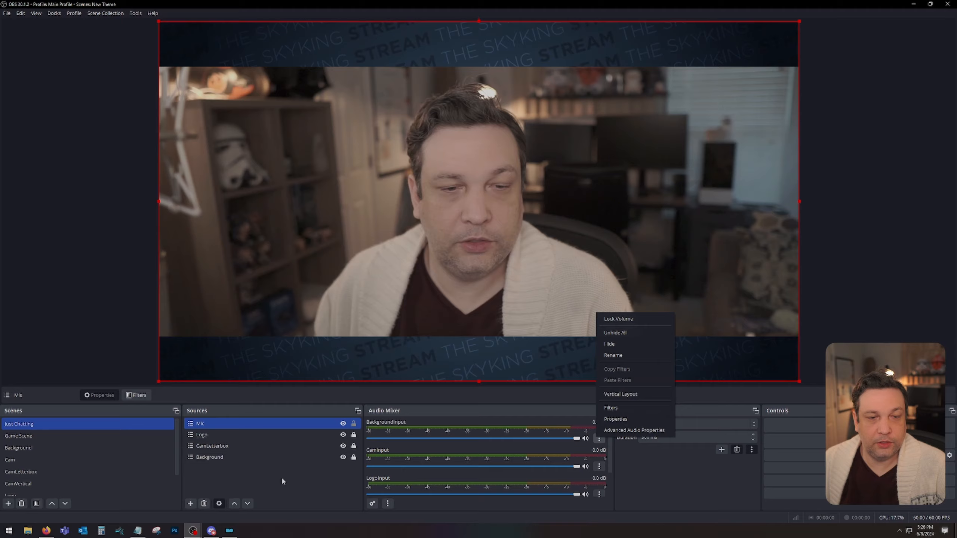
left_click(282, 481)
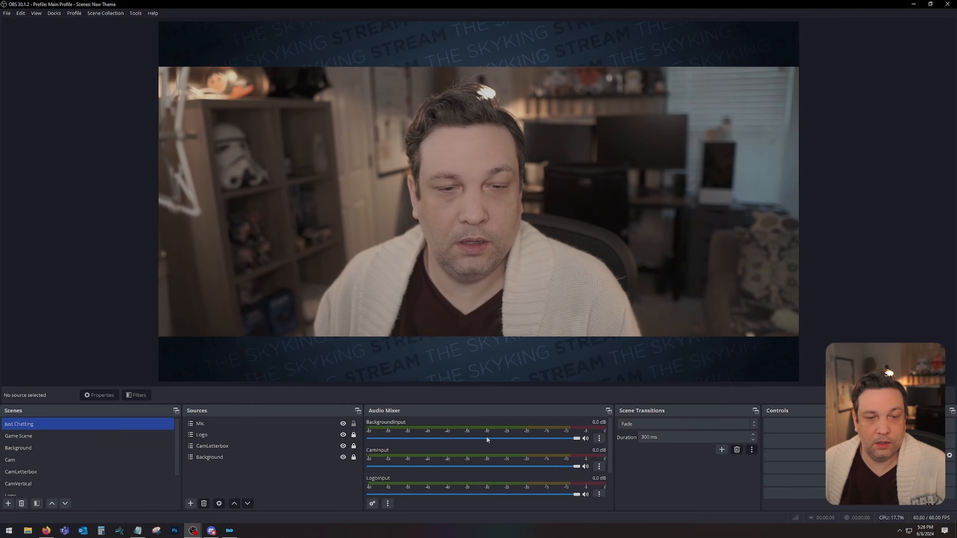
left_click(262, 433)
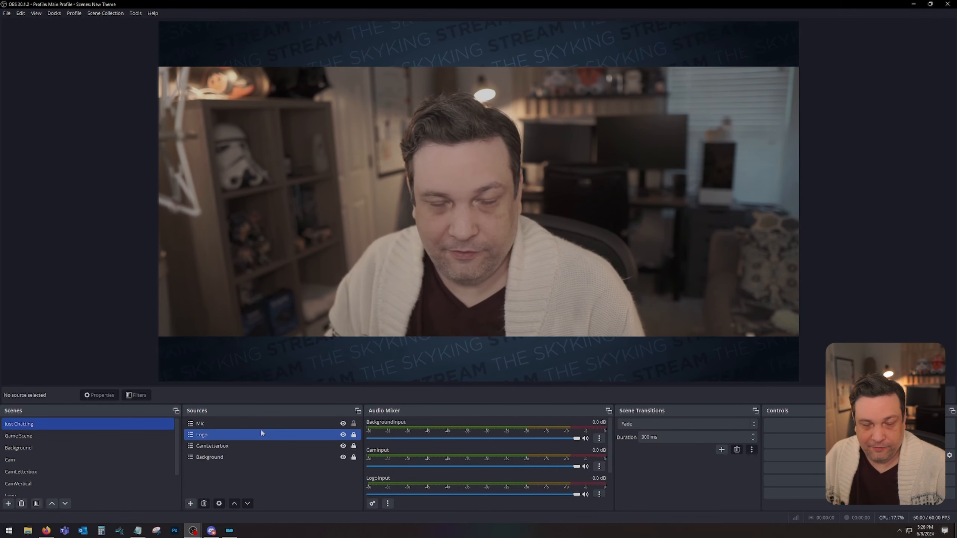
scroll(468, 439, "down", 2)
scroll(475, 460, "up", 2)
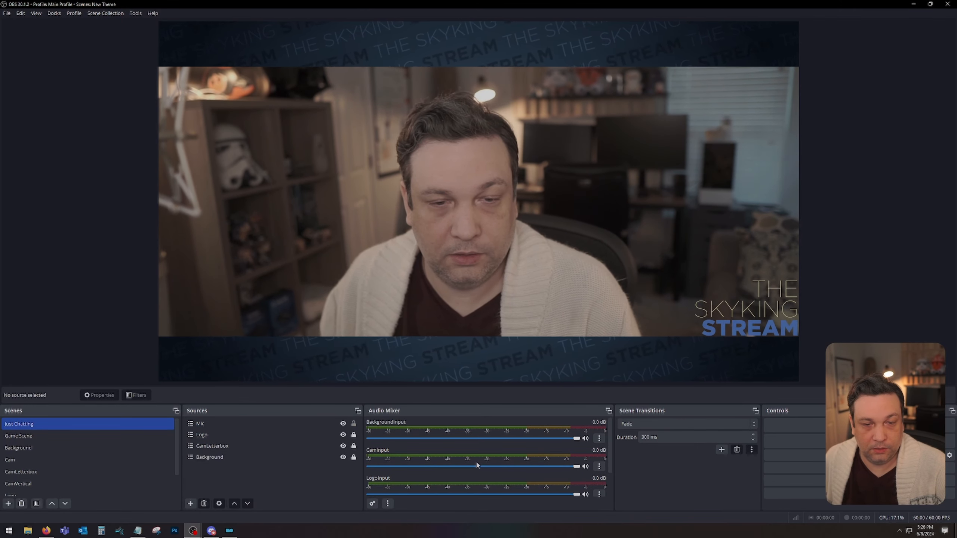
Hide BackgroundInput, CamInput and LogoInput in the audio mixer of Just Chatting, keeping only MicInput.
left_click(600, 439)
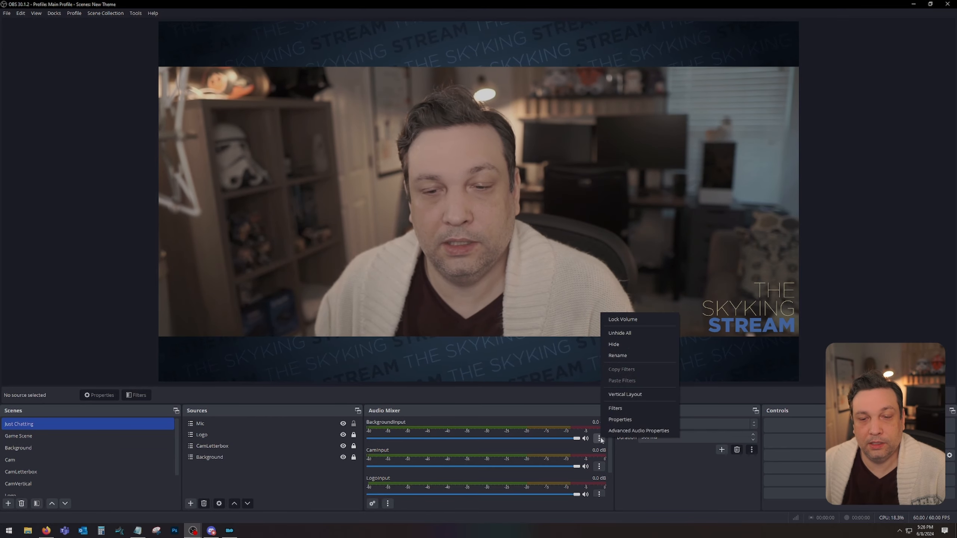
left_click(628, 346)
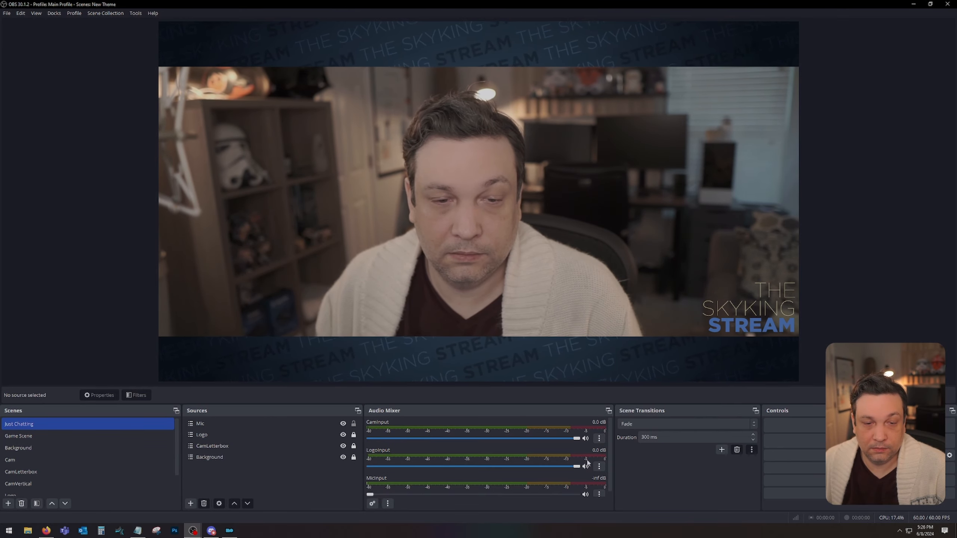
left_click(599, 439)
left_click(636, 344)
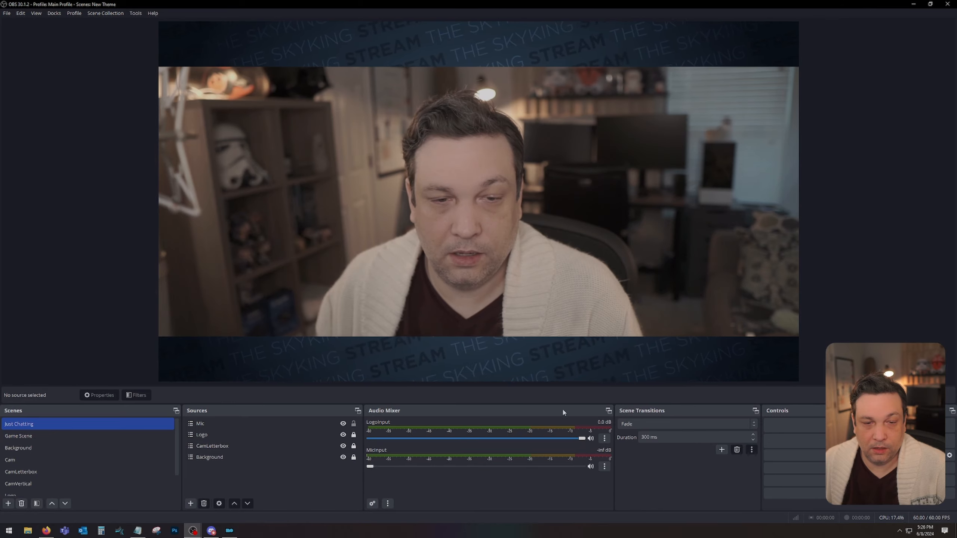
left_click(604, 438)
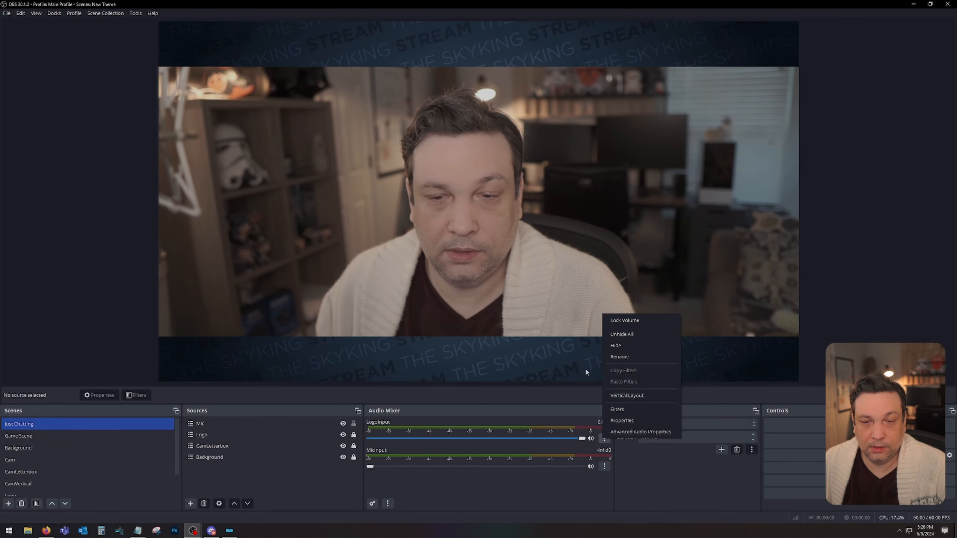
left_click(630, 350)
left_click_drag(371, 438, 311, 428)
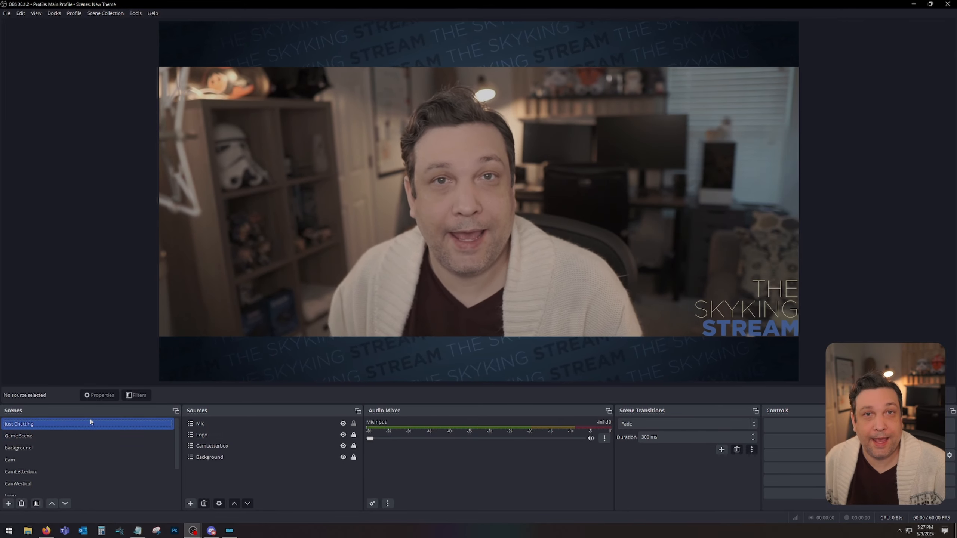
Create an Audio Output Capture source named GameSoundOutput in the GameSound scene.
scroll(75, 443, "down", 1)
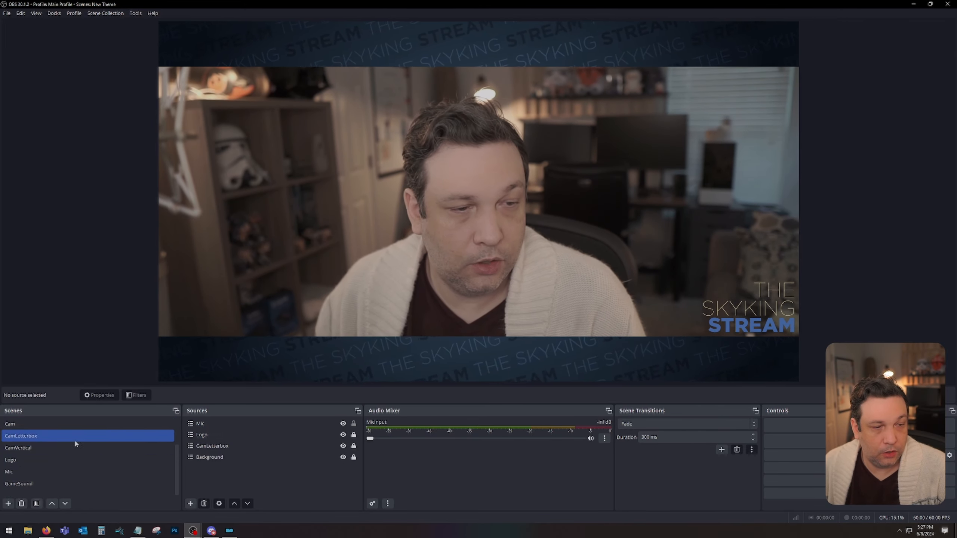
left_click(54, 483)
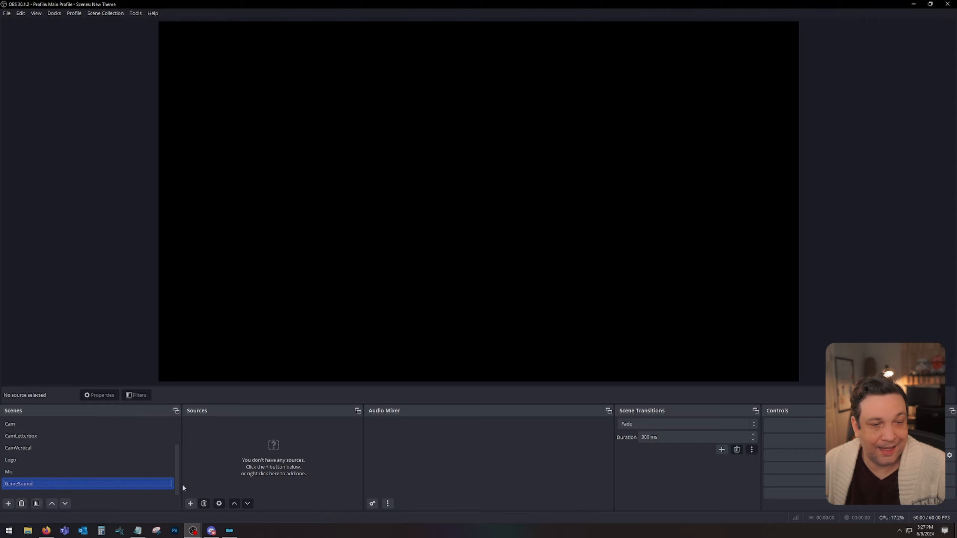
left_click(190, 504)
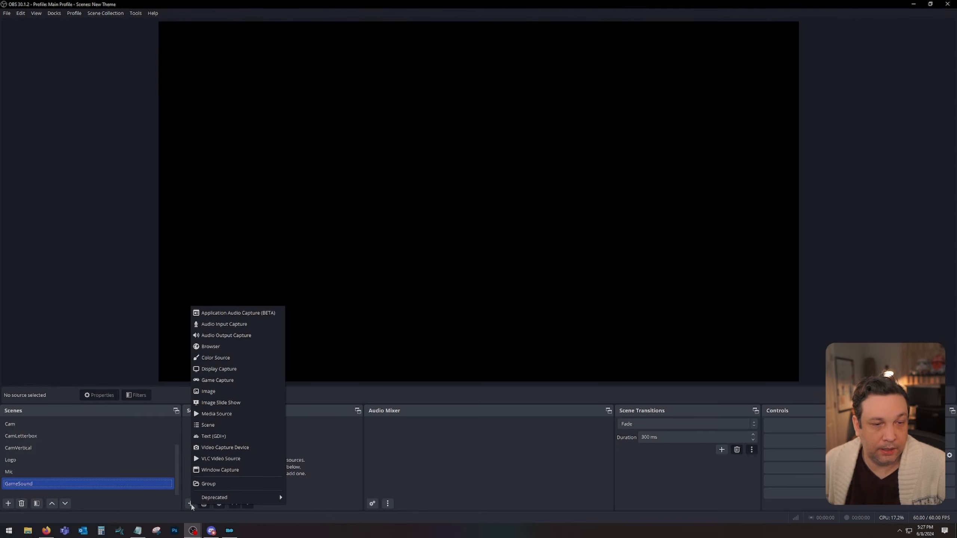
left_click(255, 339)
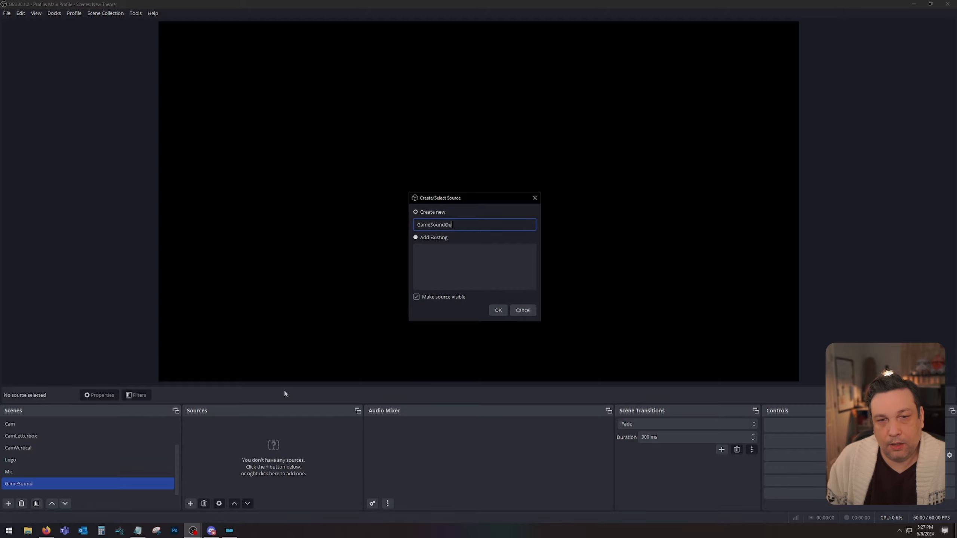
type("GameSoundOutput")
key("Return")
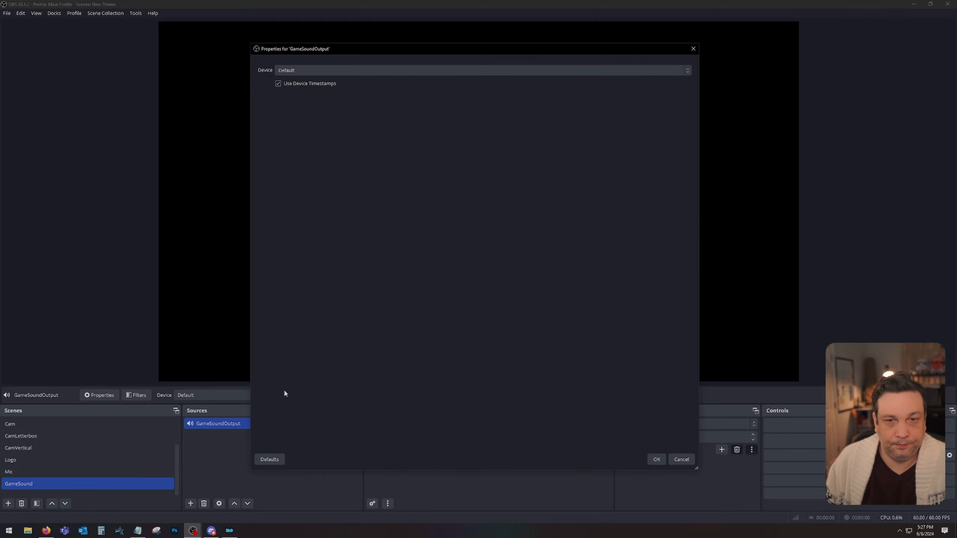
Set GameSoundOutput's device to Speakers (MOTU Pro Audio) and accept its properties.
left_click(346, 70)
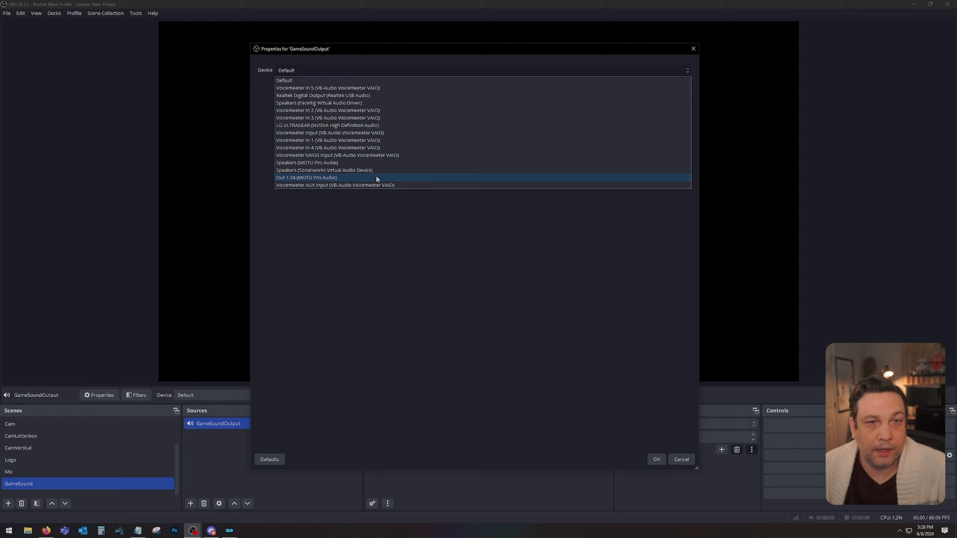
left_click(373, 162)
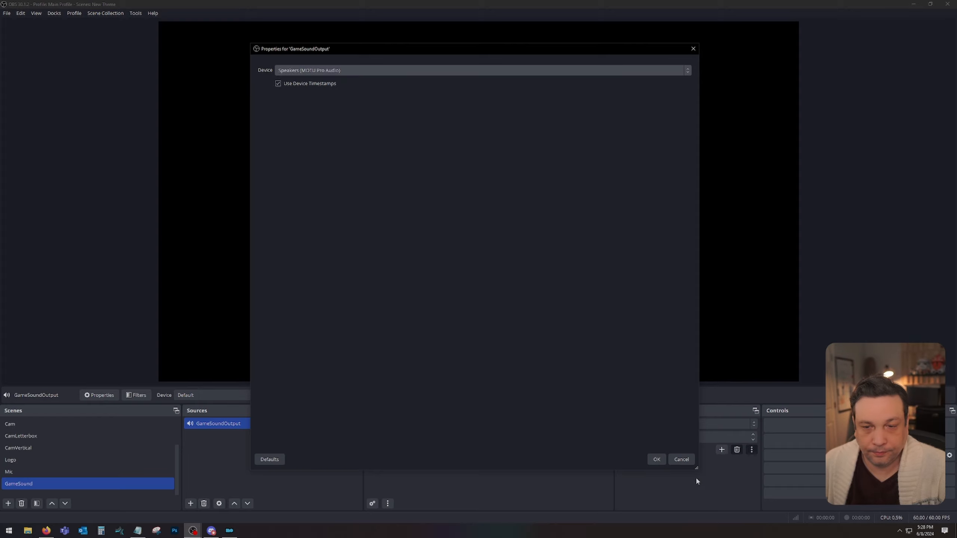
left_click(656, 459)
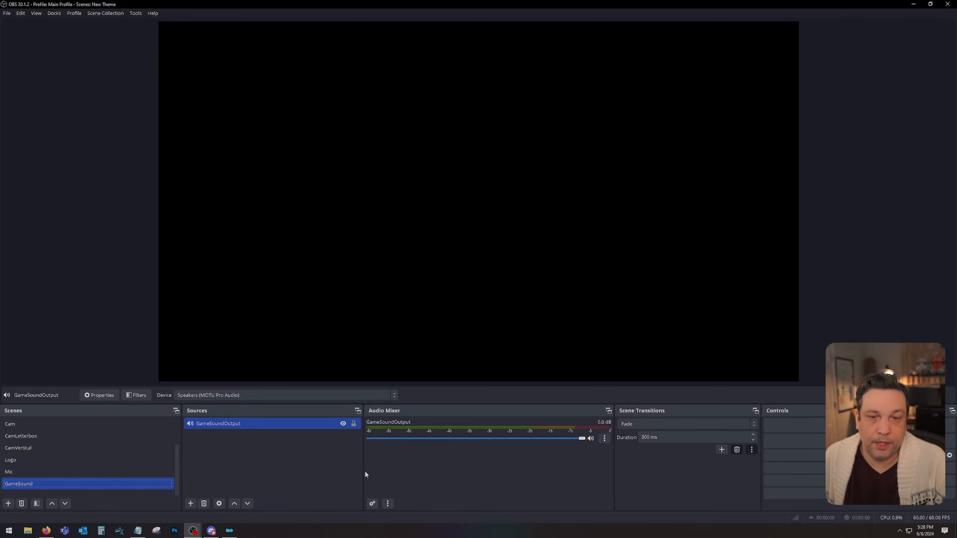
Add the existing GameSound scene as a source above Logo in Game Scene.
scroll(86, 457, "up", 1)
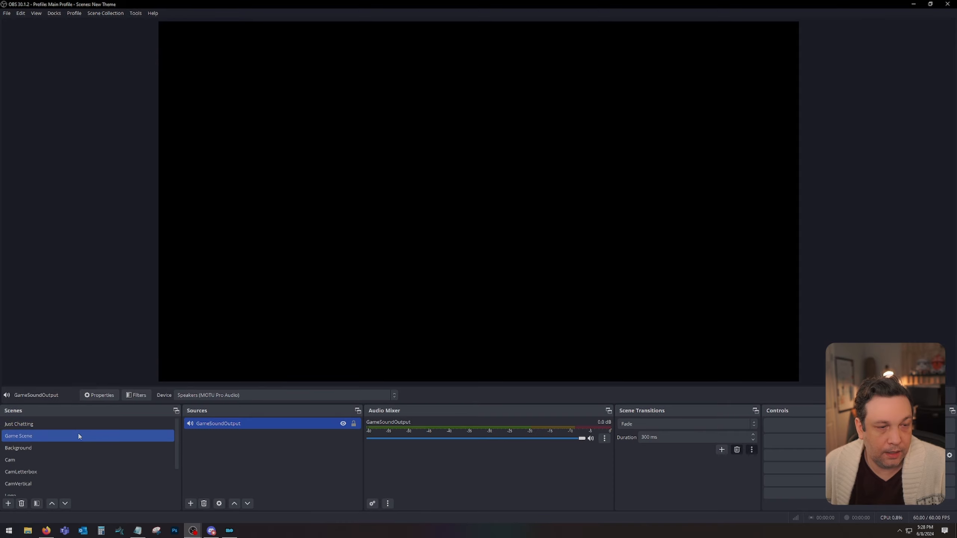
left_click(77, 437)
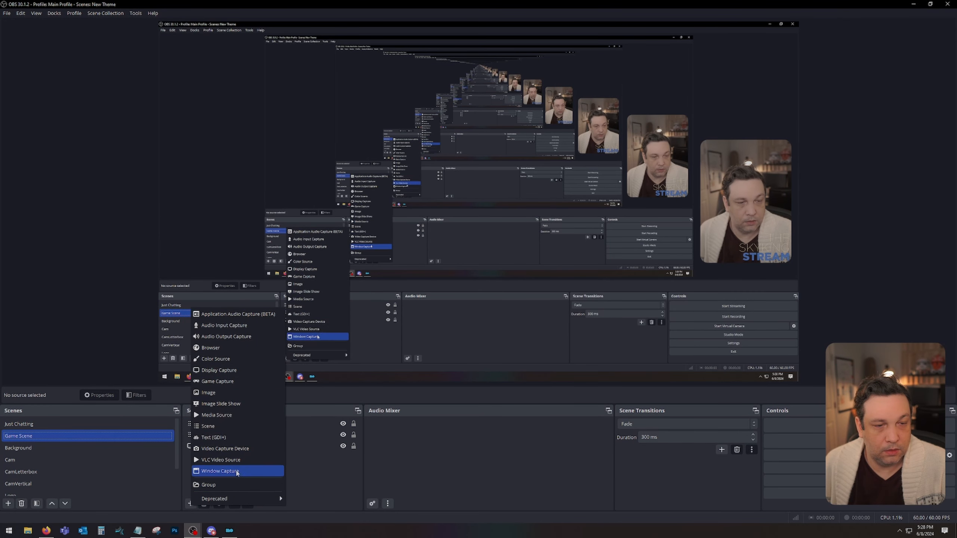
left_click(232, 430)
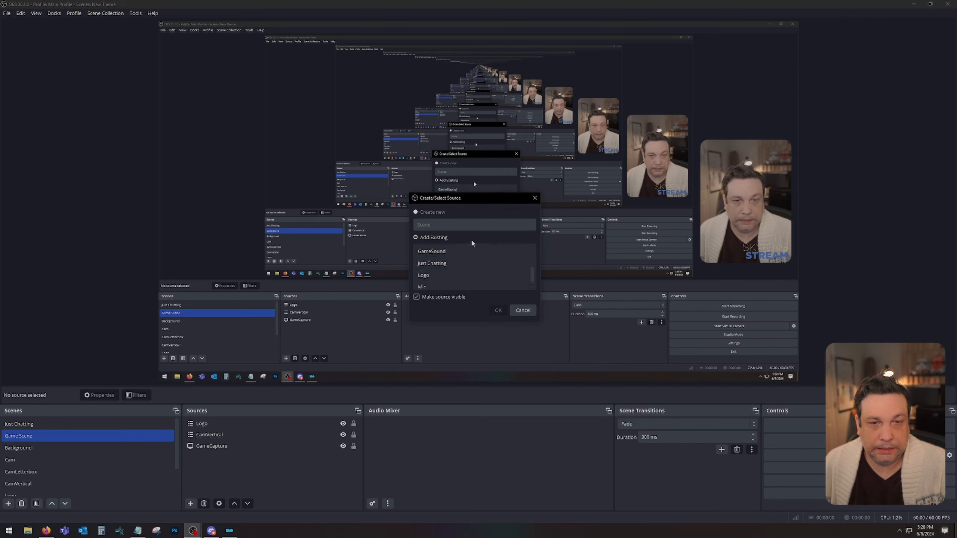
left_click(486, 251)
left_click(497, 310)
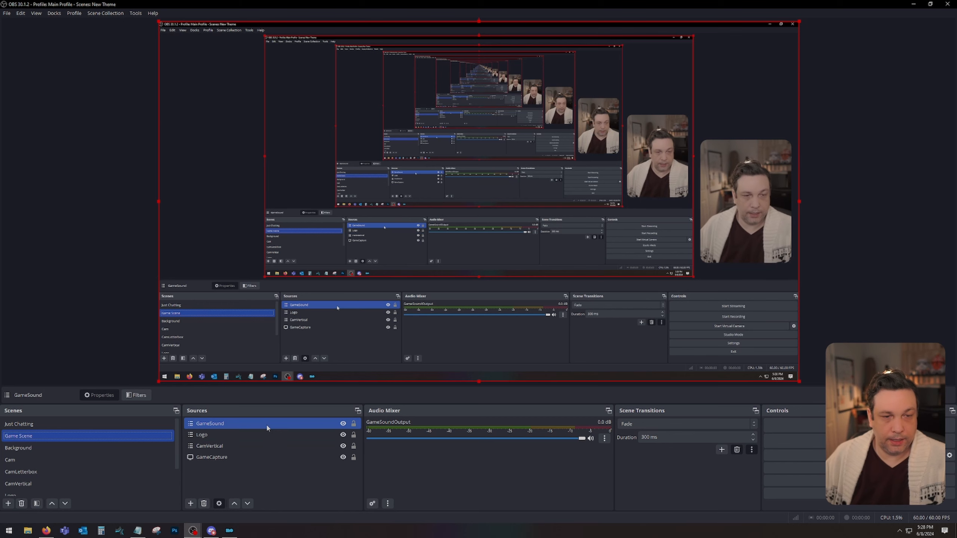
Add the existing Mic scene as a source above GameSound in Game Scene.
left_click(191, 503)
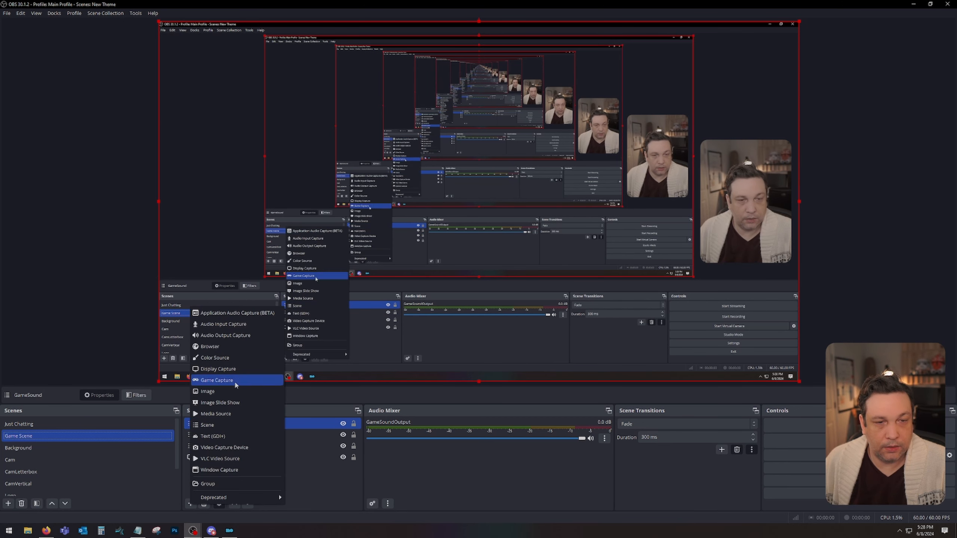
left_click(210, 424)
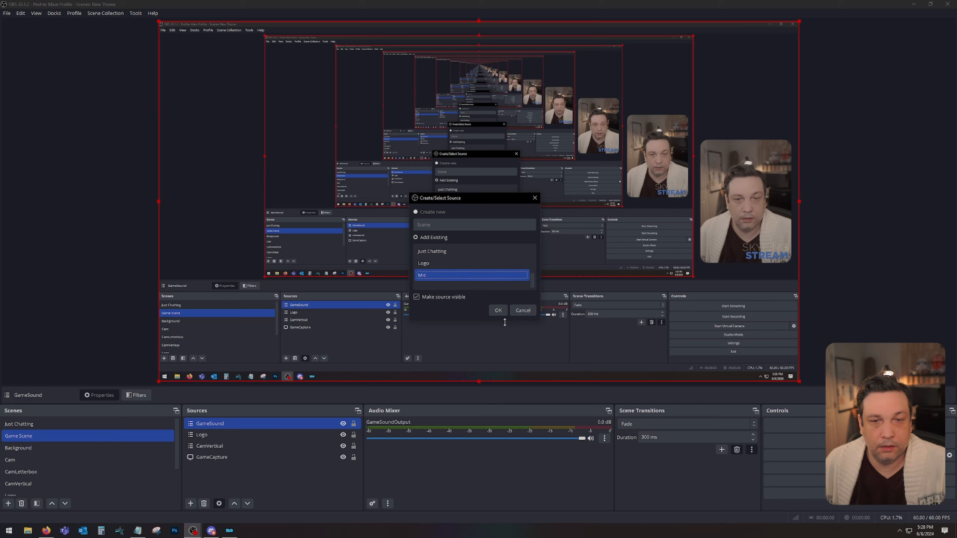
left_click(498, 310)
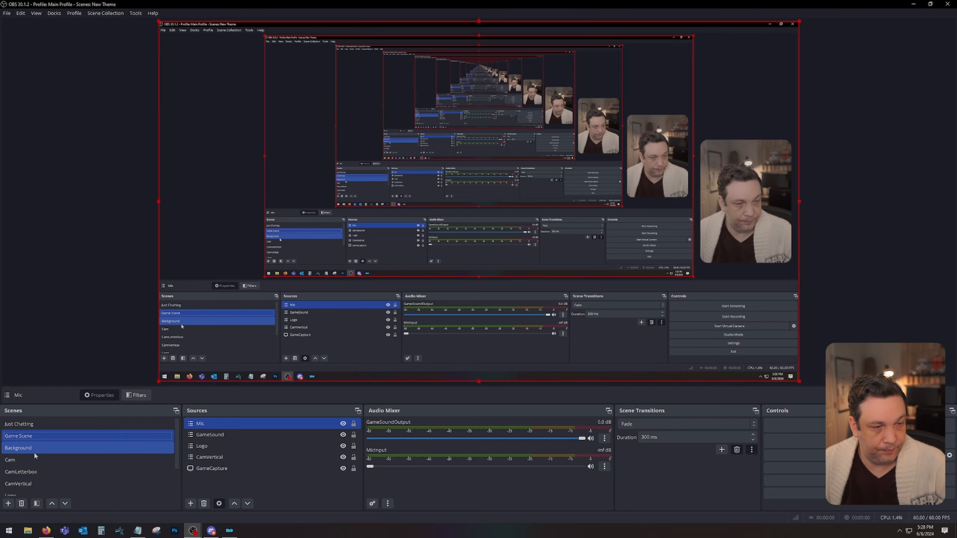
Switch back to the Just Chatting scene and check its MicInput level and sources.
left_click(43, 427)
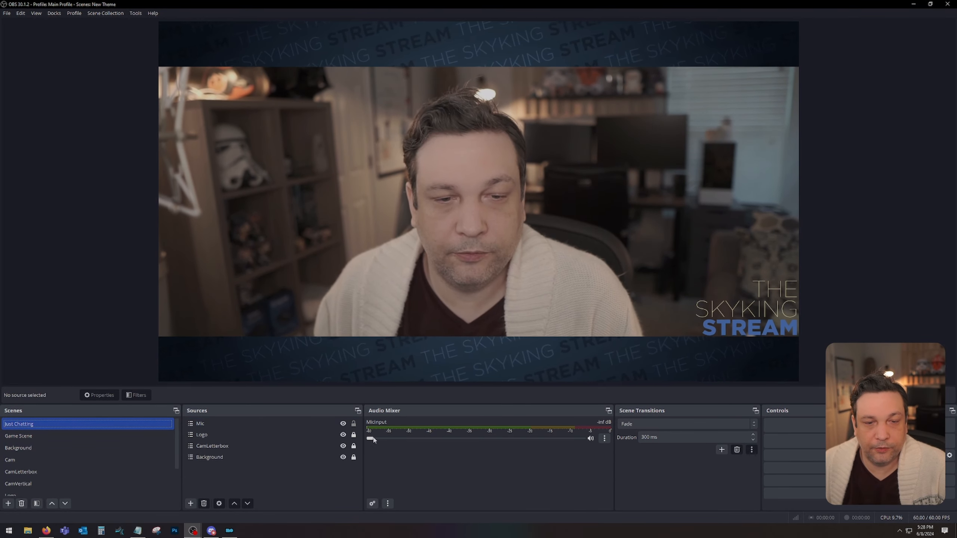
left_click_drag(370, 438, 252, 462)
left_click(231, 424)
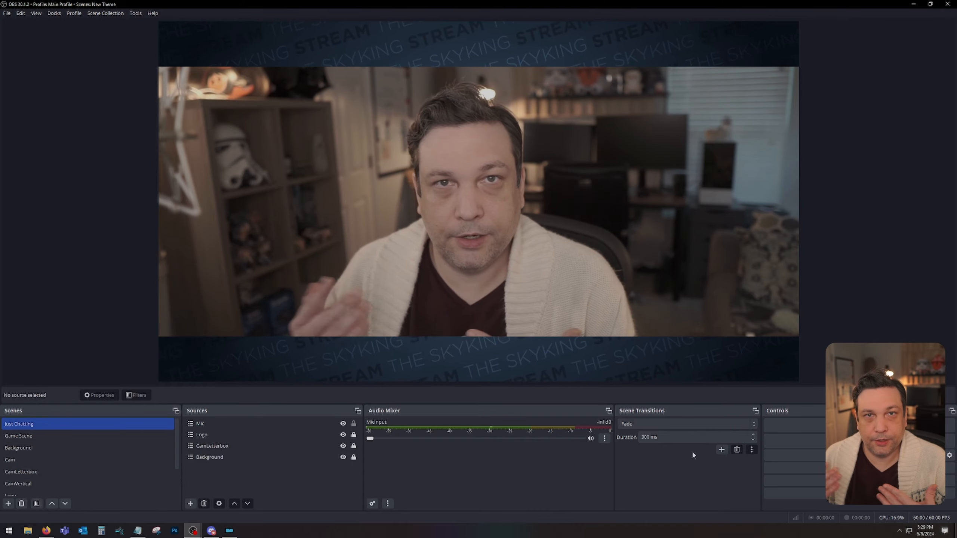
Add a new Stinger scene transition, keeping the suggested name.
left_click(721, 450)
left_click(745, 481)
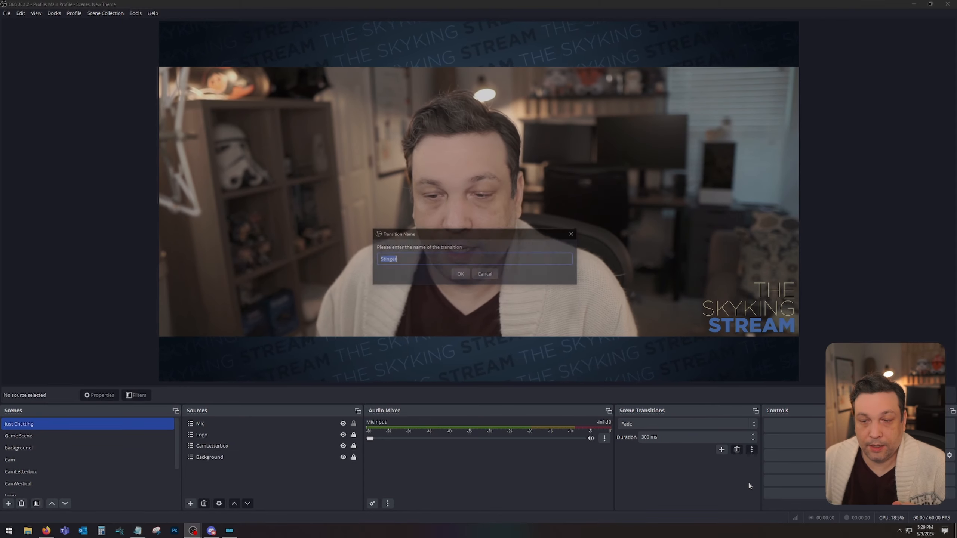
left_click(460, 275)
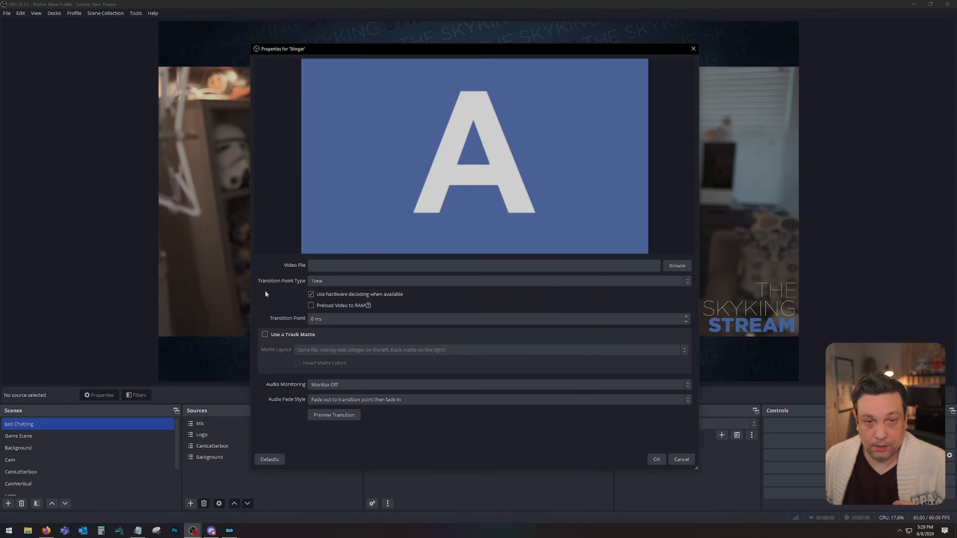
Preview the stinger transition repeatedly without a video file to examine the change from A to B.
left_click(352, 415)
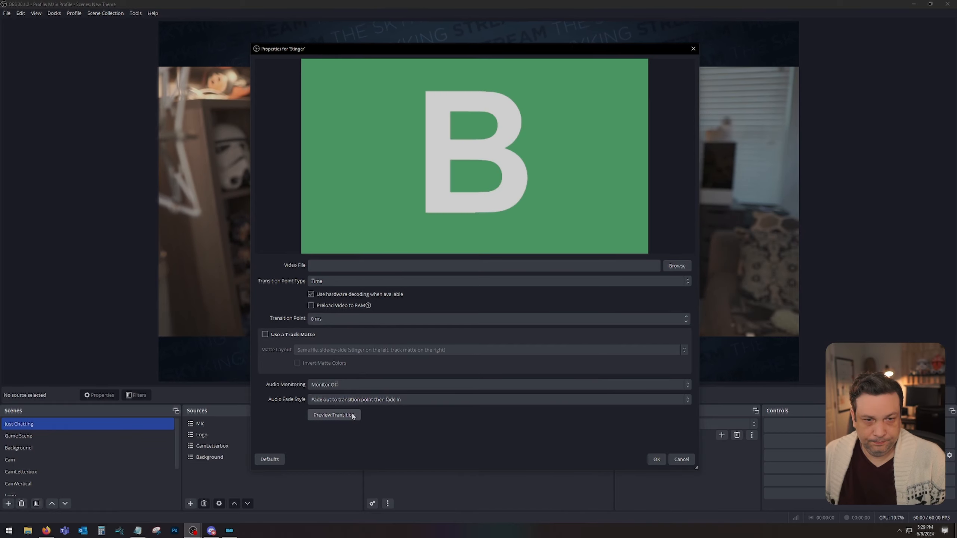
left_click(352, 416)
left_click(352, 415)
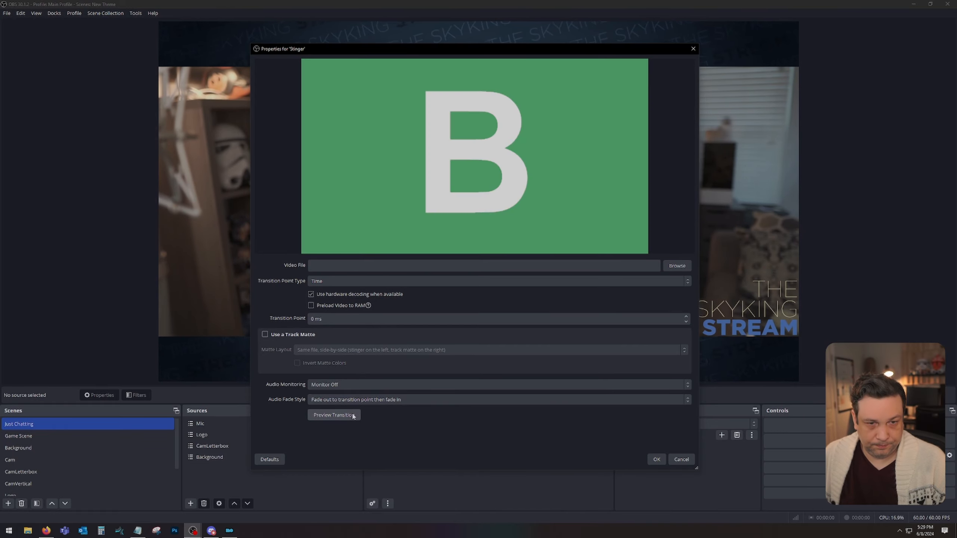
left_click(353, 416)
left_click(353, 415)
left_click(352, 415)
left_click(353, 416)
left_click(353, 415)
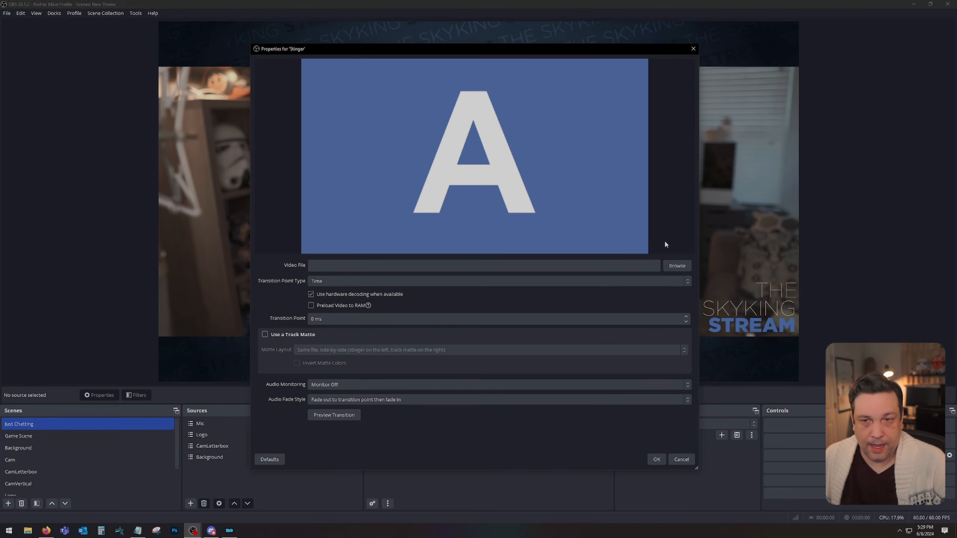
Load CircleTransition.webm as the stinger's video file and preview the transition.
left_click(672, 278)
left_click(672, 265)
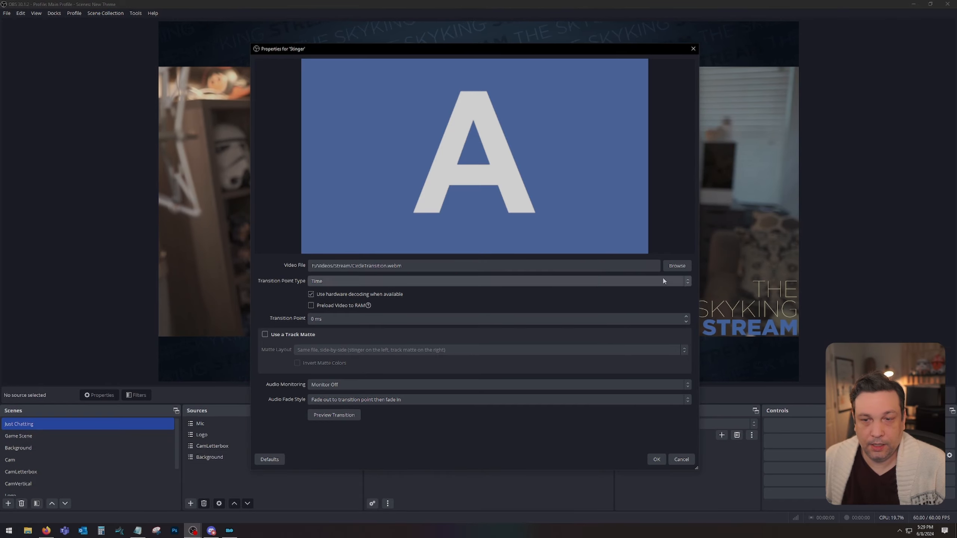
left_click(334, 415)
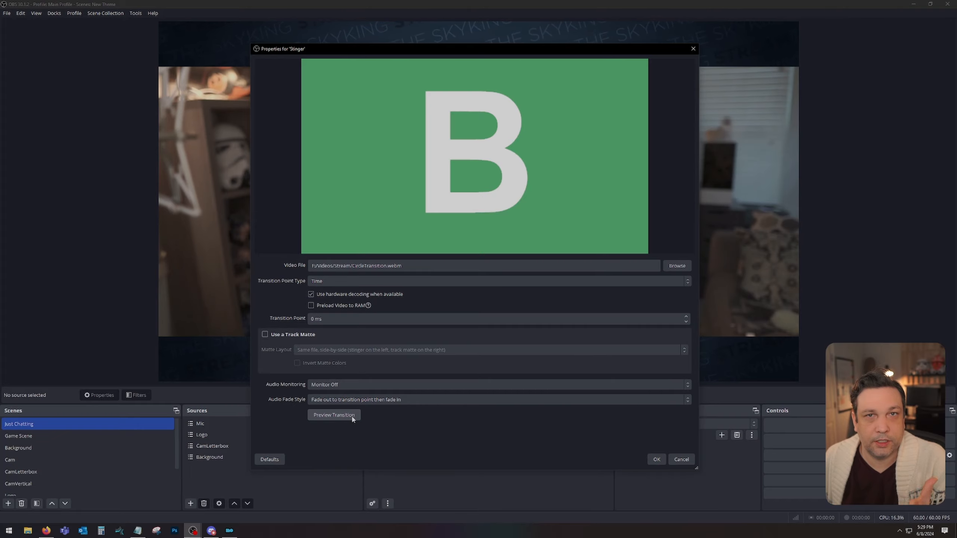
left_click(352, 417)
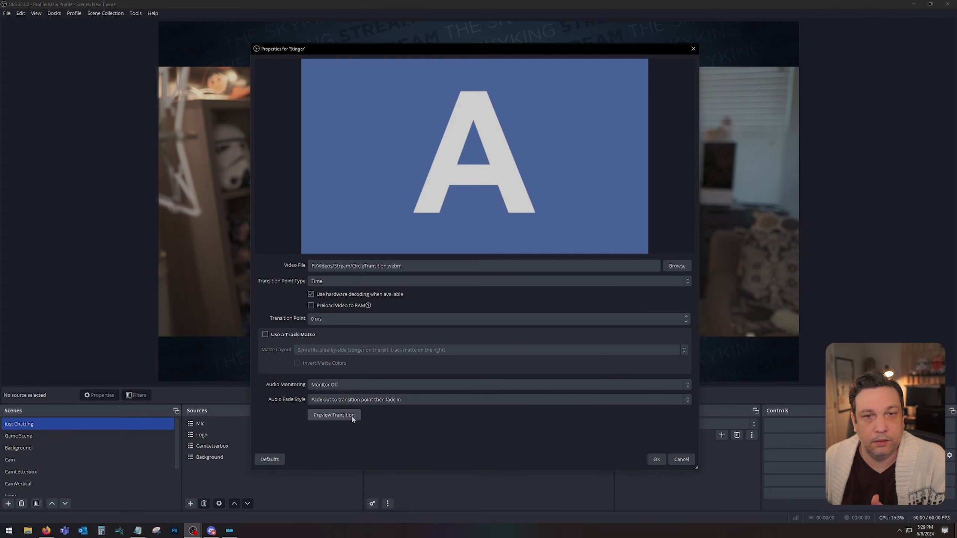
Set the stinger's transition point to 800 ms, preview it and accept the properties.
left_click(313, 319)
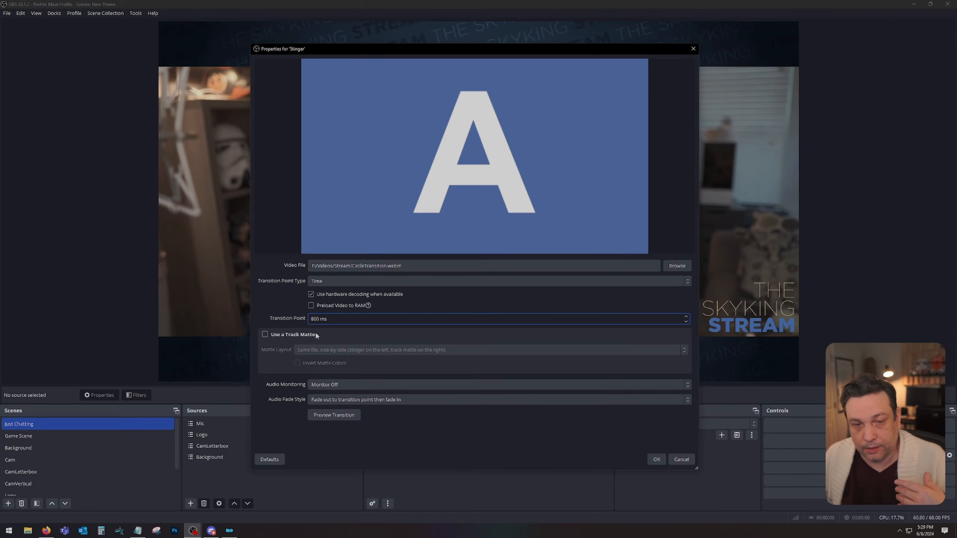
left_click(335, 415)
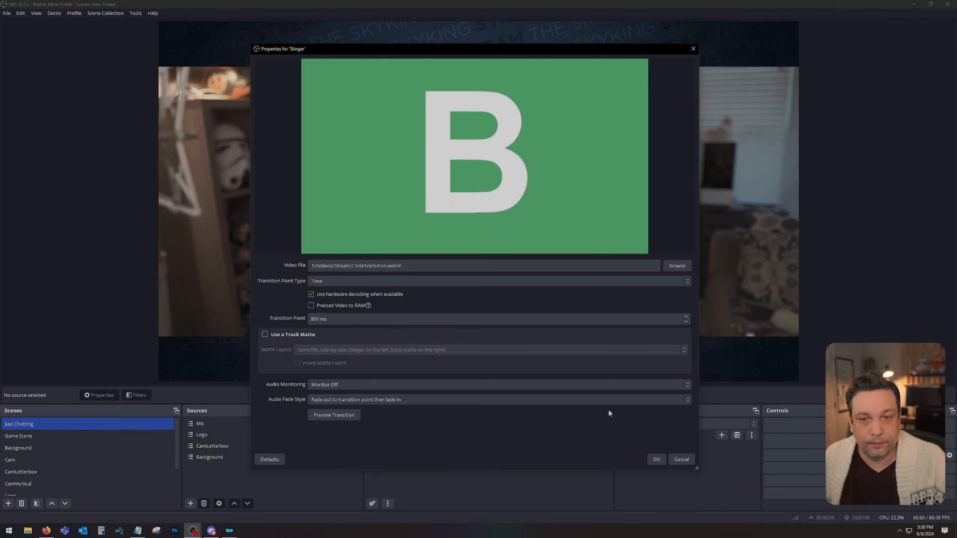
left_click(656, 459)
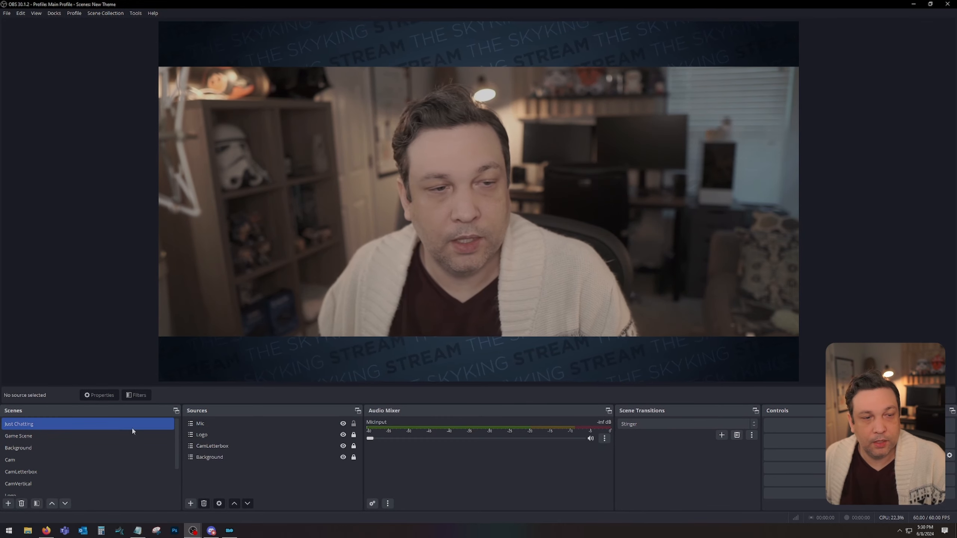
Test the stinger by switching from Just Chatting to Game Scene and back.
left_click(101, 437)
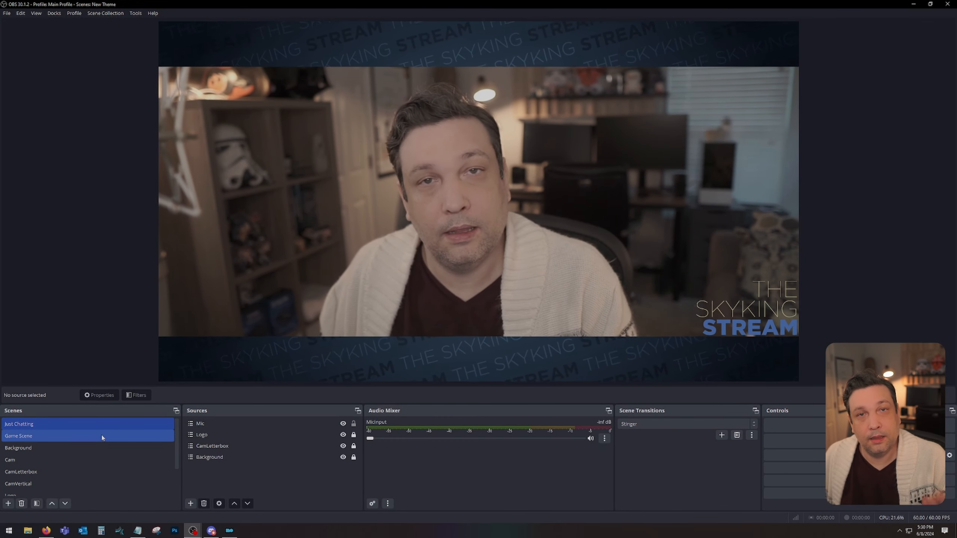
left_click(102, 436)
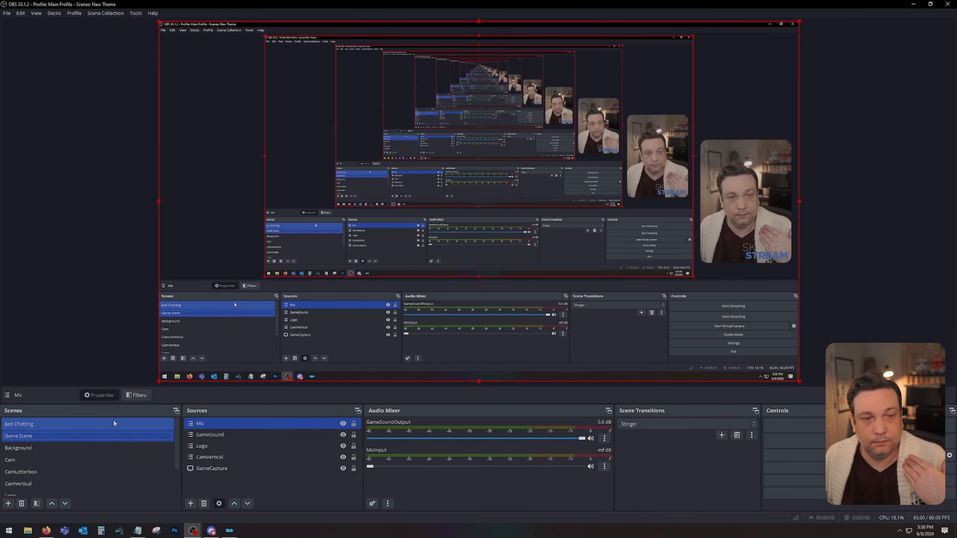
left_click(114, 423)
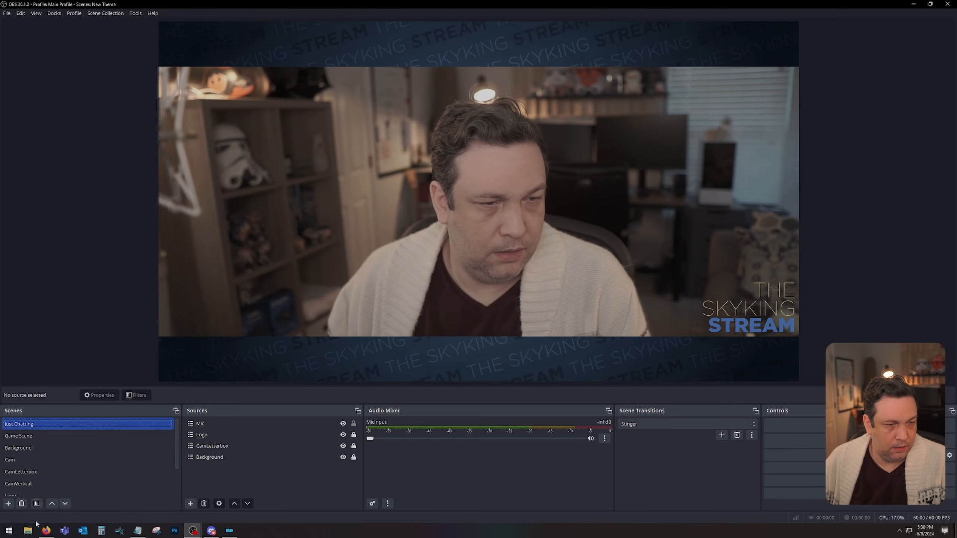
Create a new scene named Starting Scene.
left_click(8, 503)
type("SA")
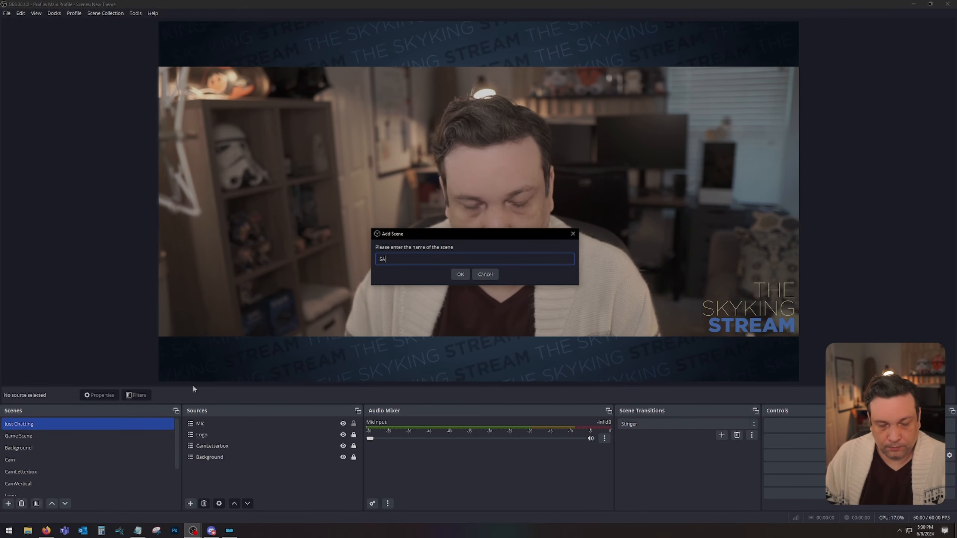
key("BackSpace")
type("tarting S")
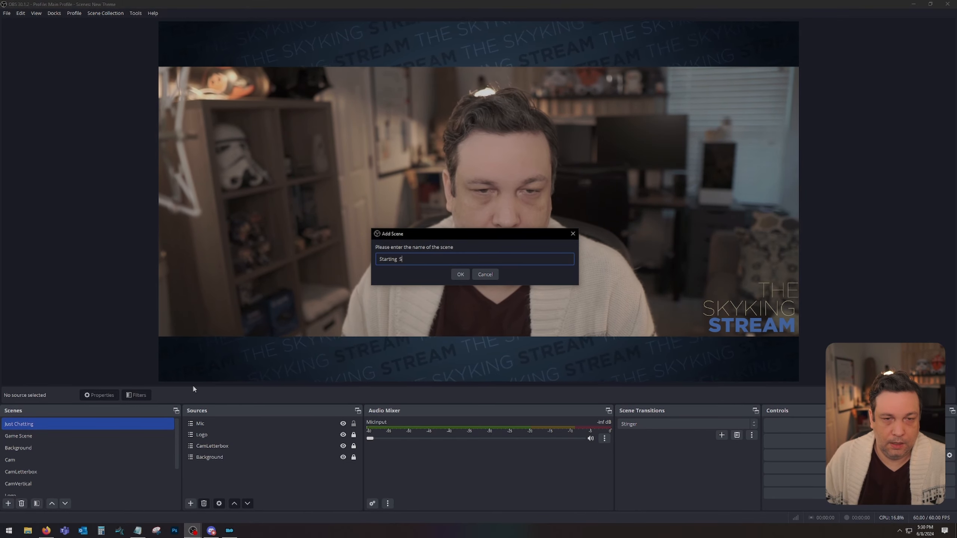
type("cene")
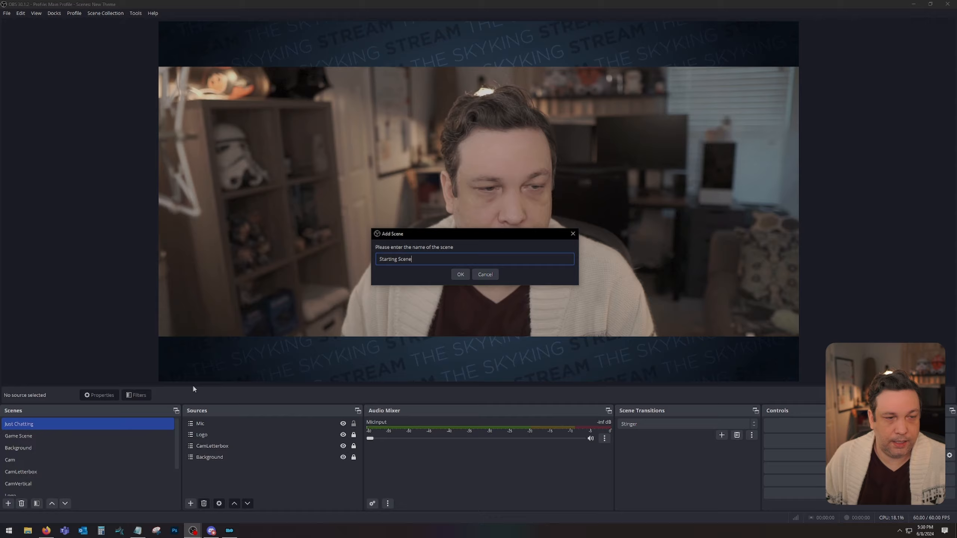
key("Return")
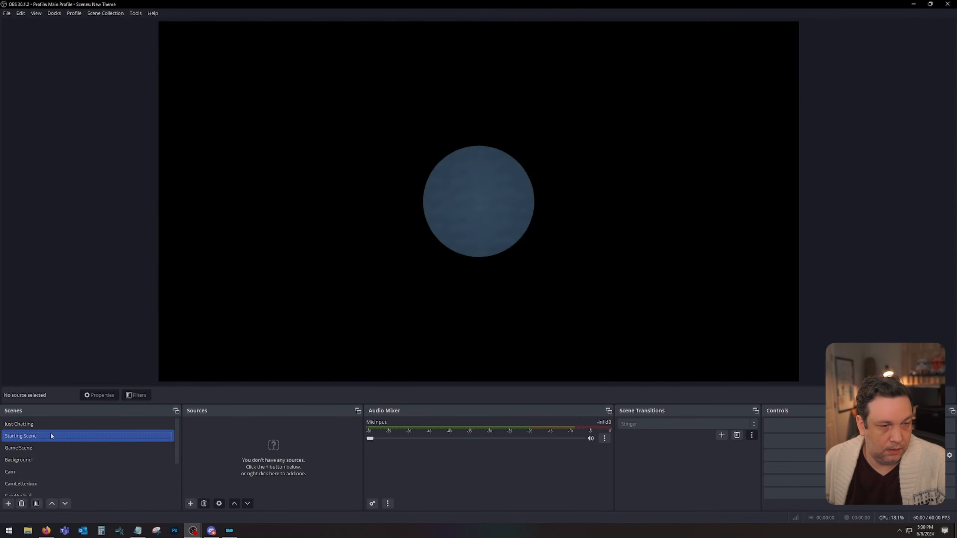
Move Starting Scene to the head of the scene list and add the existing Background scene to it as a source.
left_click_drag(51, 436, 59, 421)
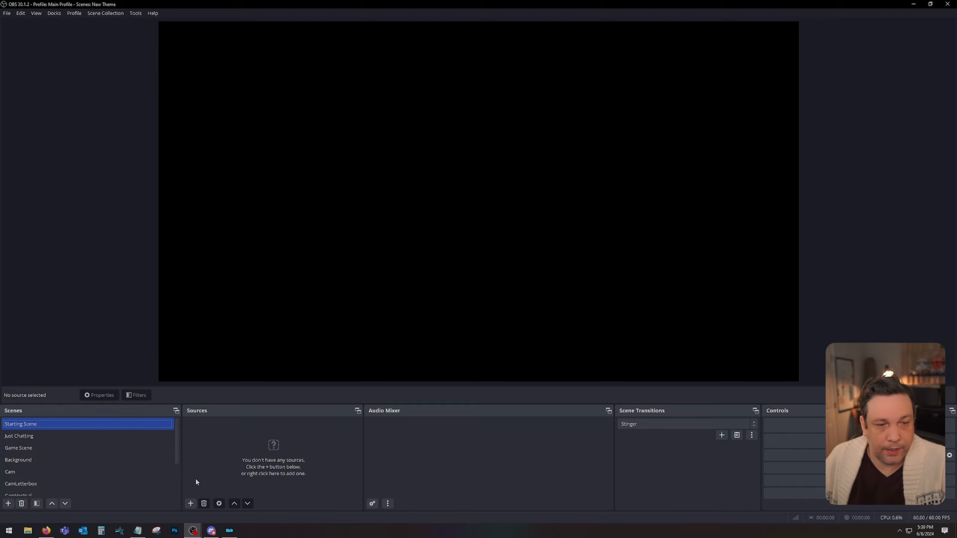
left_click(191, 503)
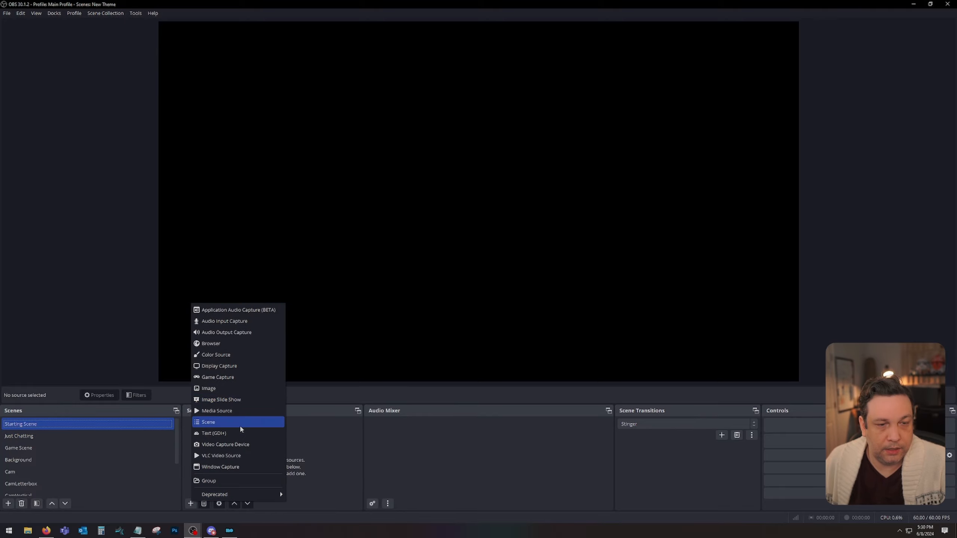
left_click(208, 422)
left_click(498, 313)
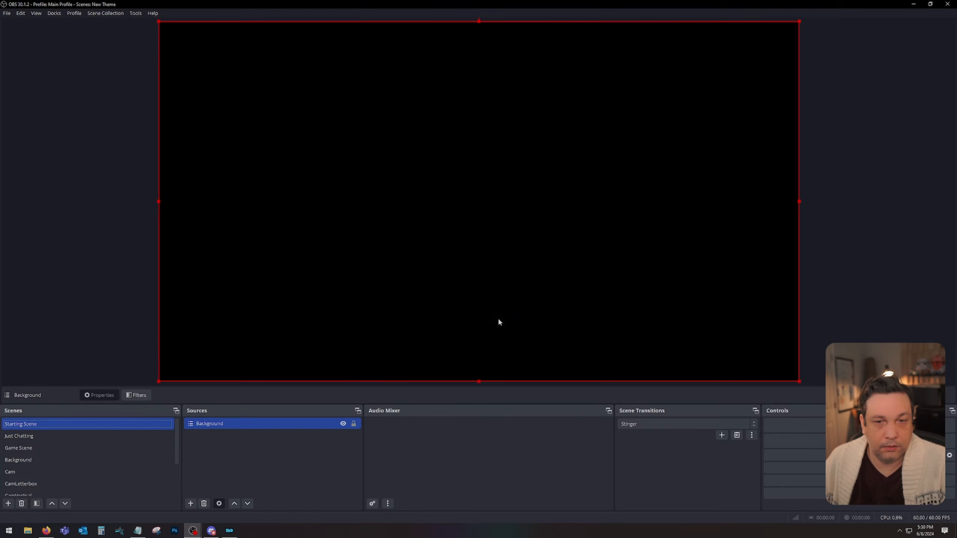
Add the existing Logo scene as a source above Background in Starting Scene.
left_click(191, 503)
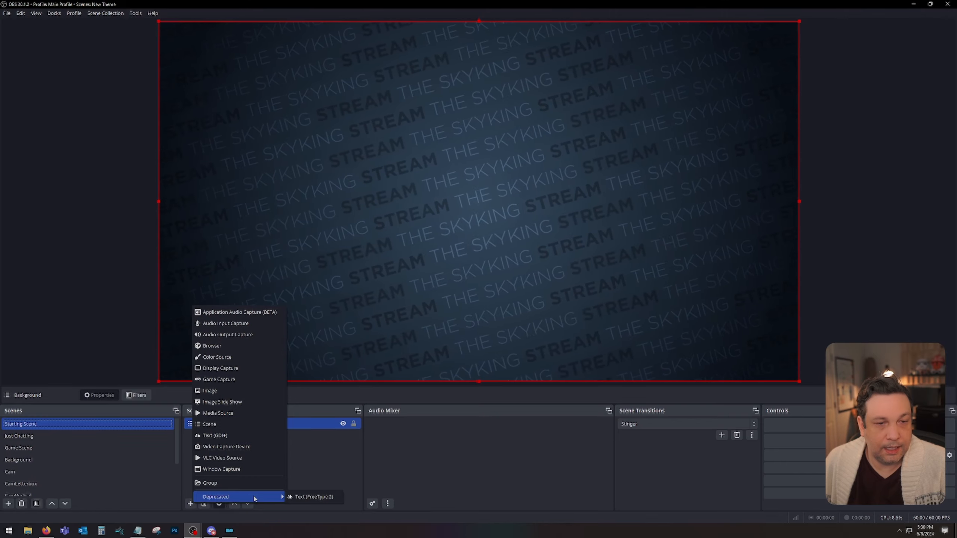
left_click(247, 424)
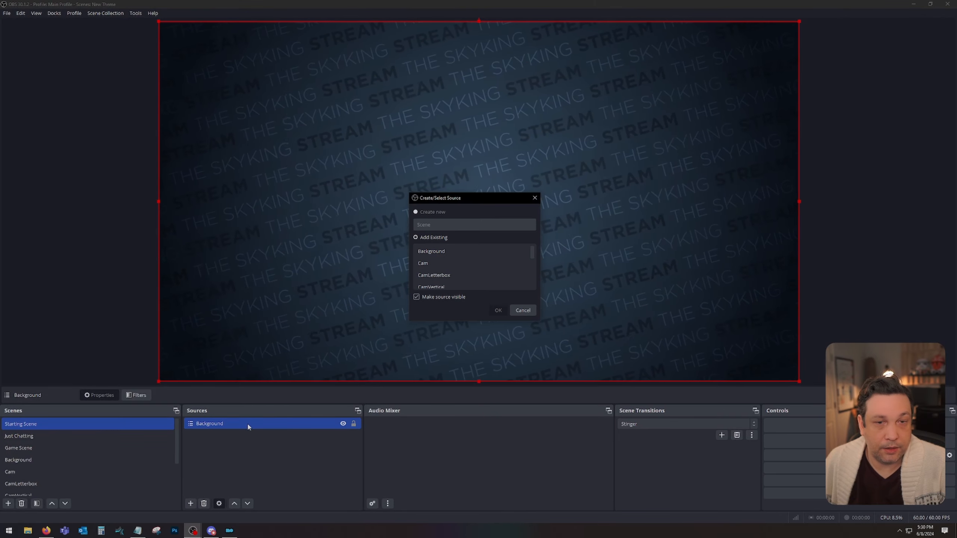
scroll(470, 261, "down", 2)
left_click(469, 263)
left_click(503, 309)
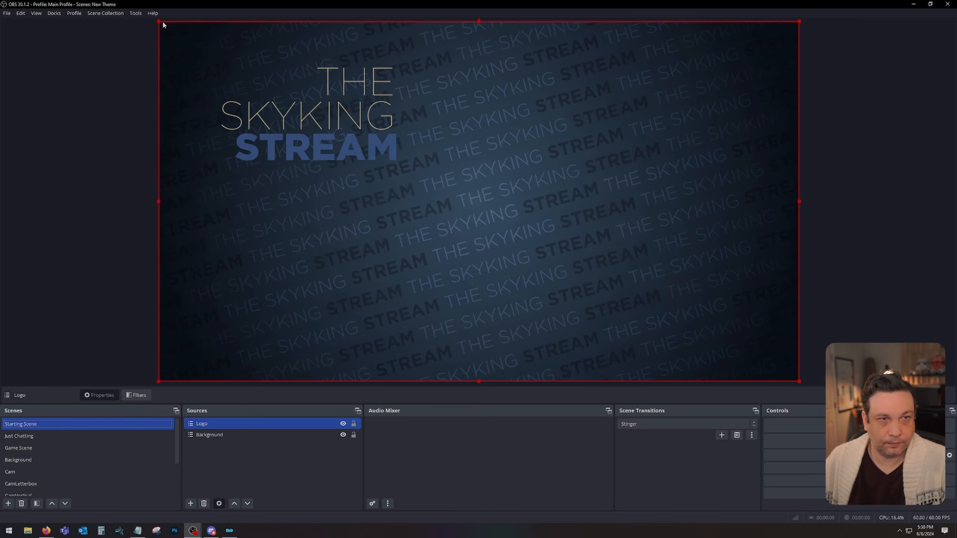
Scale the Logo down and place it in the canvas's lower-right corner, about 984 px from the upper edge.
left_click_drag(159, 21, 321, 99)
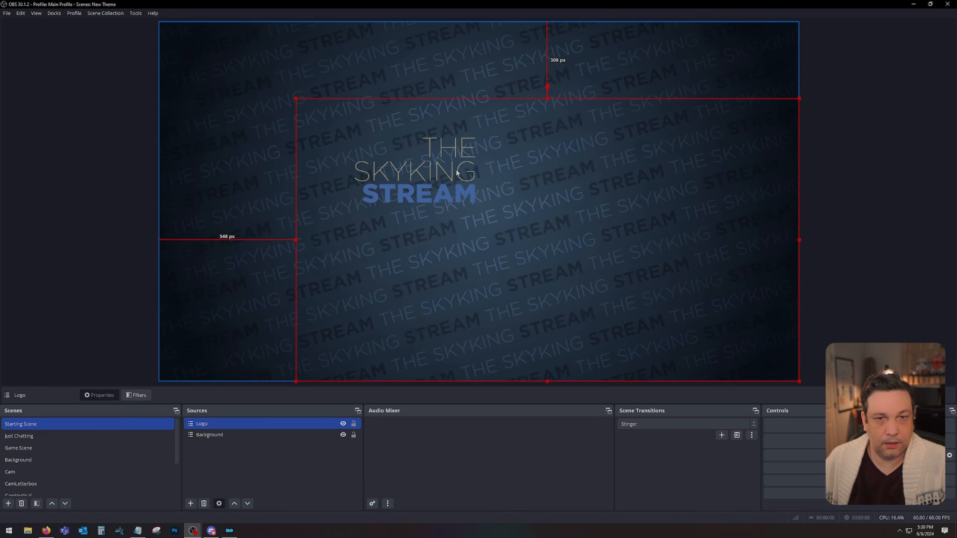
left_click_drag(457, 170, 766, 333)
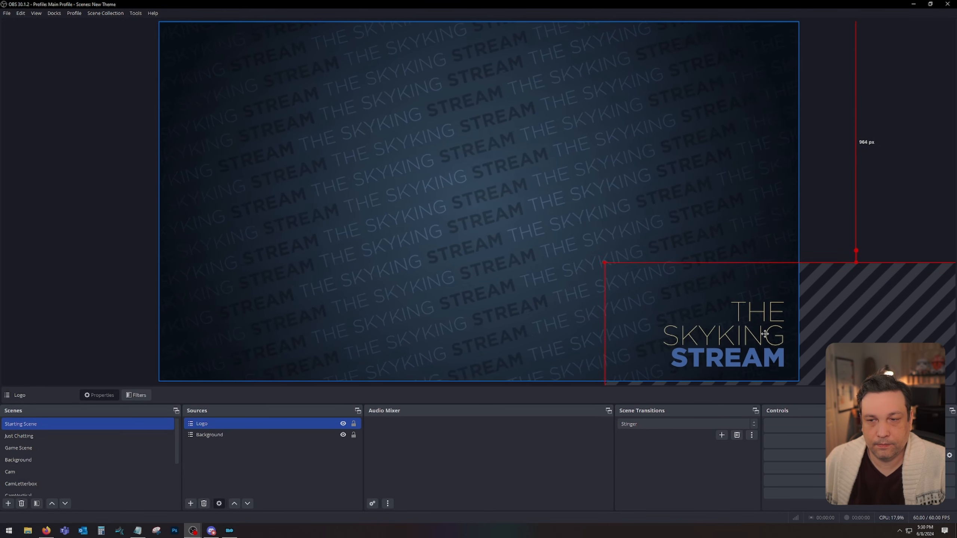
left_click(745, 388)
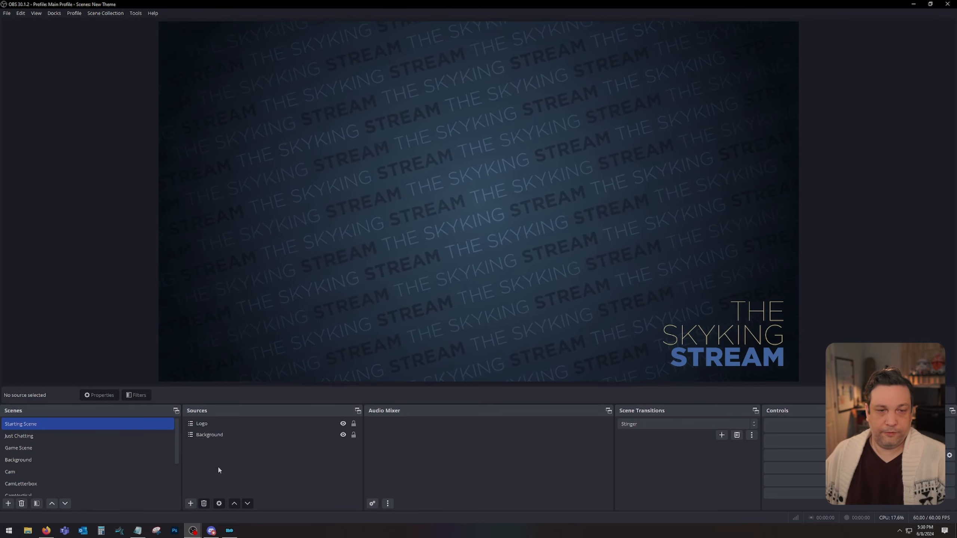
Add a media source named Timer that plays 5mintimersmall.webm, with Close file when inactive enabled.
left_click(191, 503)
left_click(223, 413)
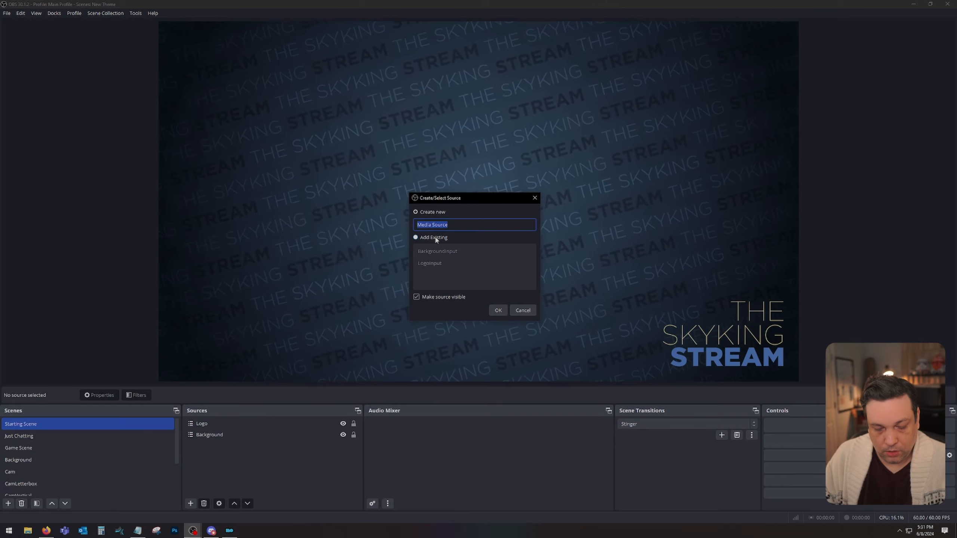
type("Timer")
key("Return")
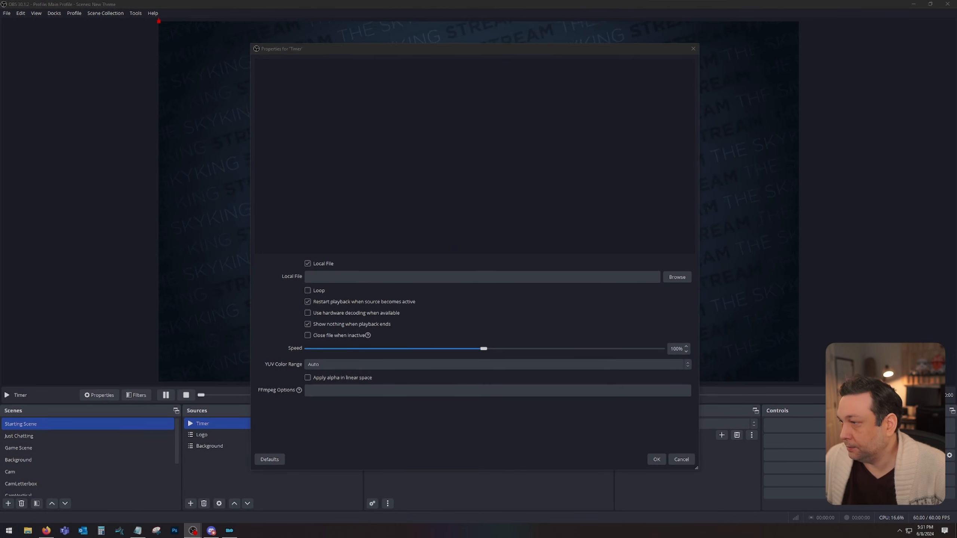
key("Return")
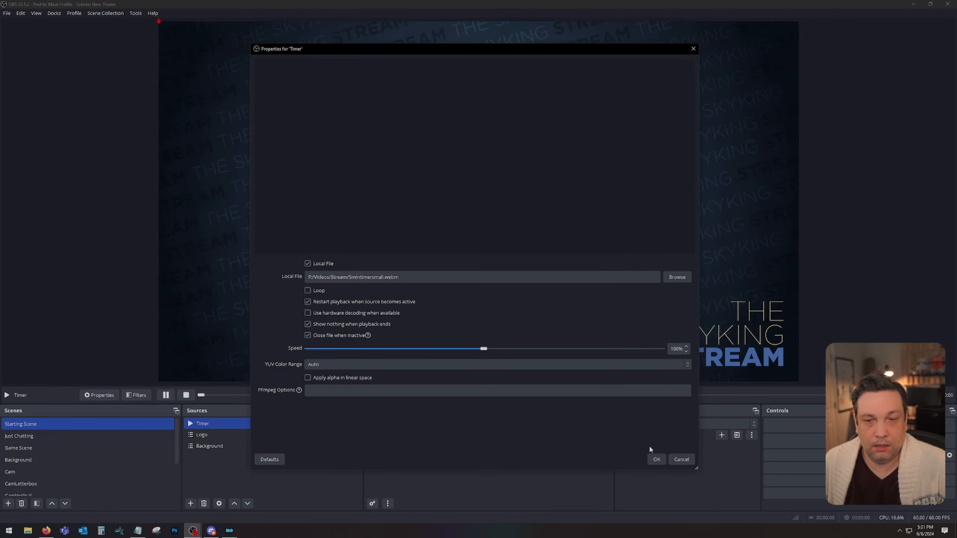
left_click(656, 459)
Place the Timer in the canvas's lower-left corner and enlarge it, about 974 px below the upper edge.
left_click_drag(199, 51, 196, 335)
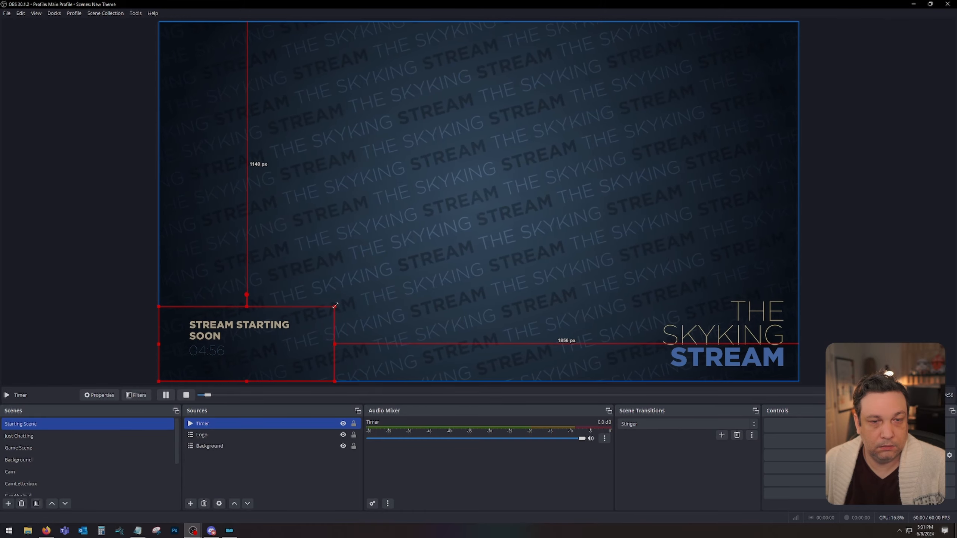
left_click_drag(335, 306, 500, 238)
left_click_drag(247, 303, 213, 327)
left_click(74, 241)
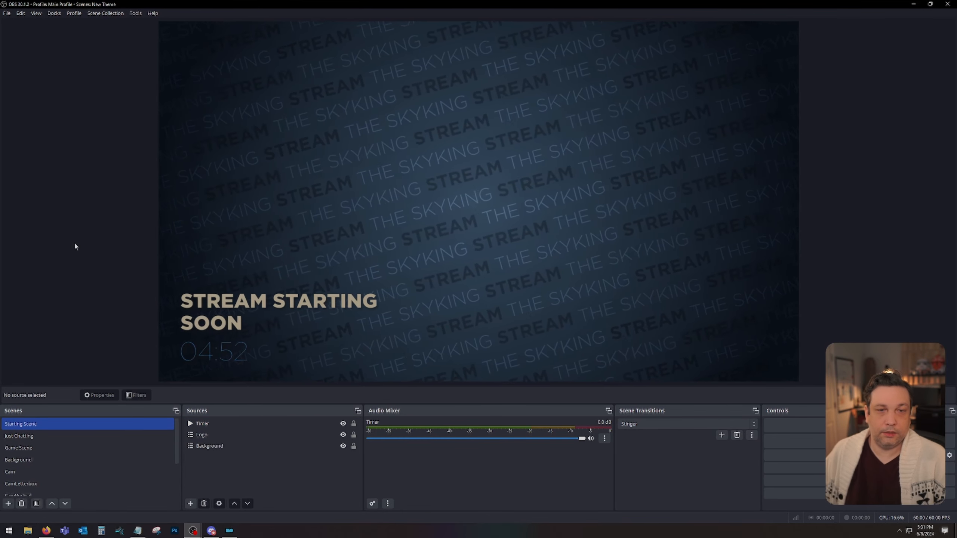
Review the Timer source's playback properties.
left_click(248, 325)
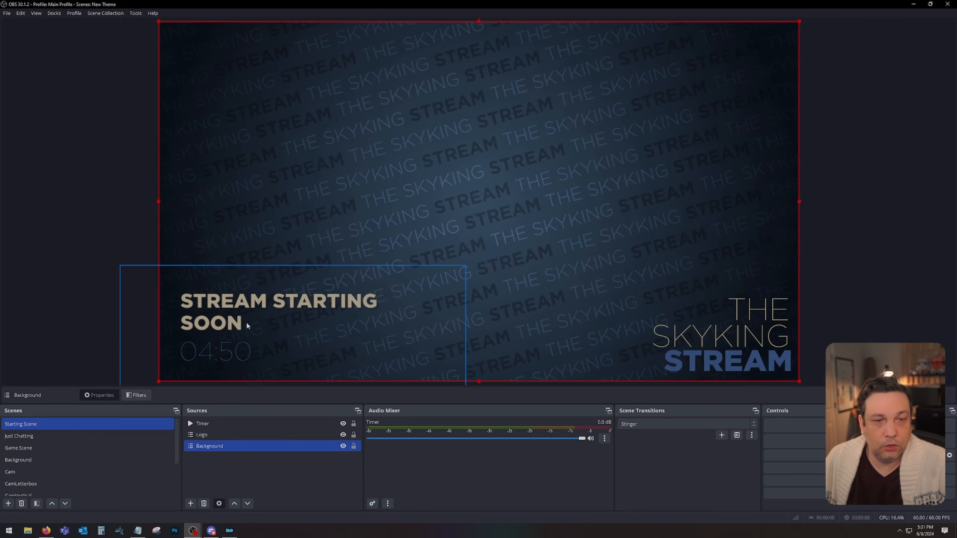
double_click(230, 424)
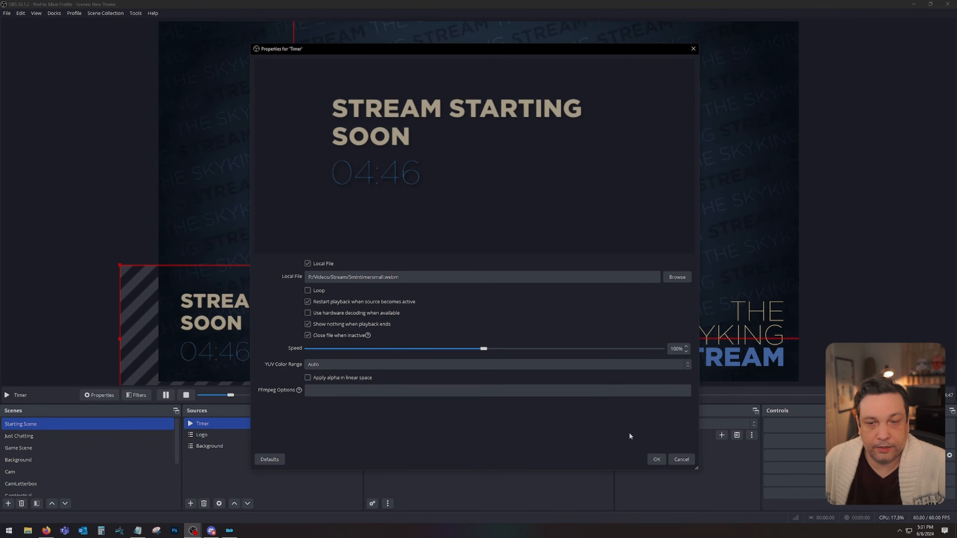
left_click(656, 458)
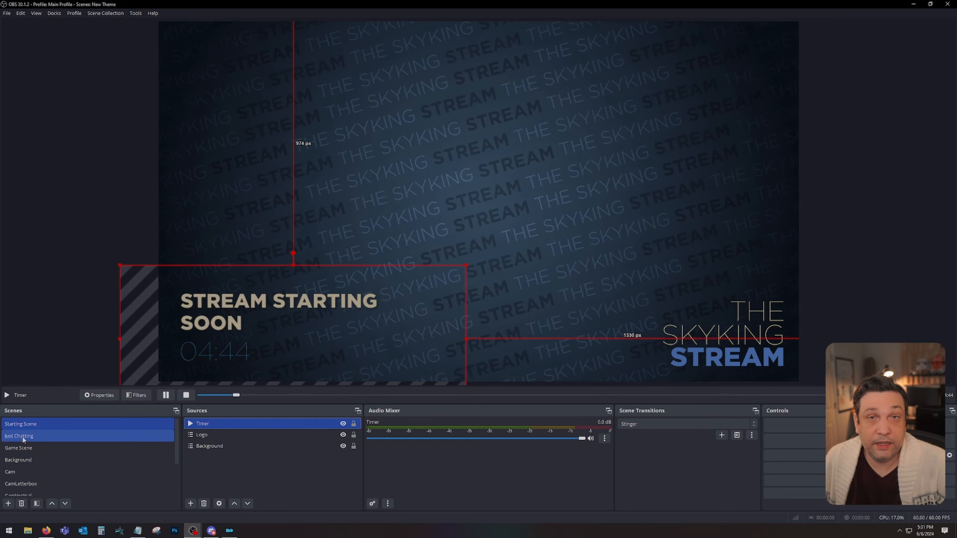
Test the Timer's restart by switching to Just Chatting and back to Starting Scene.
left_click(23, 437)
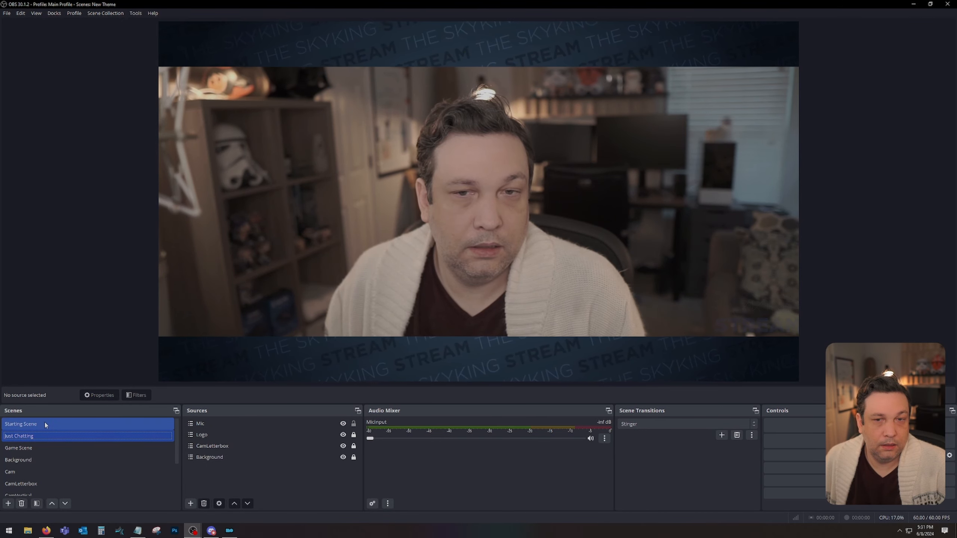
left_click(45, 425)
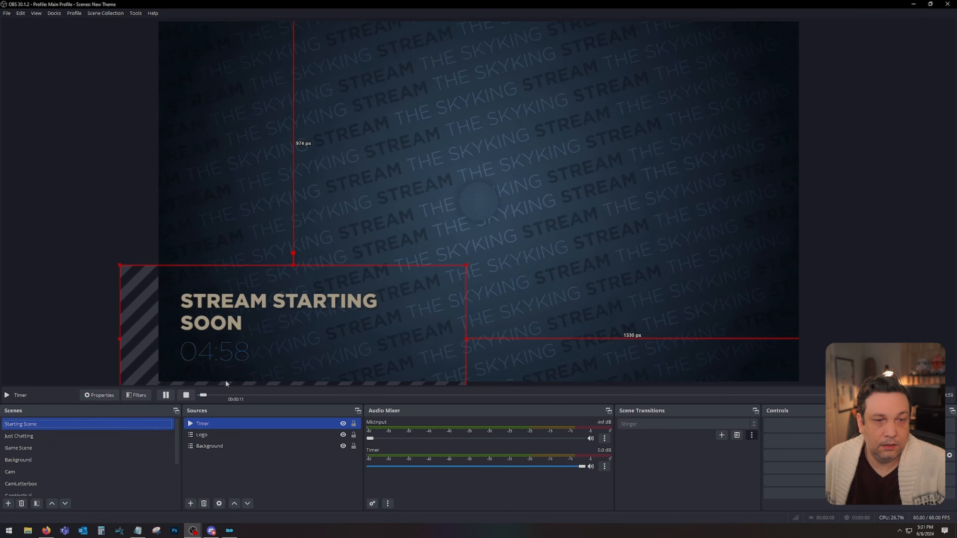
left_click(255, 468)
left_click(385, 343)
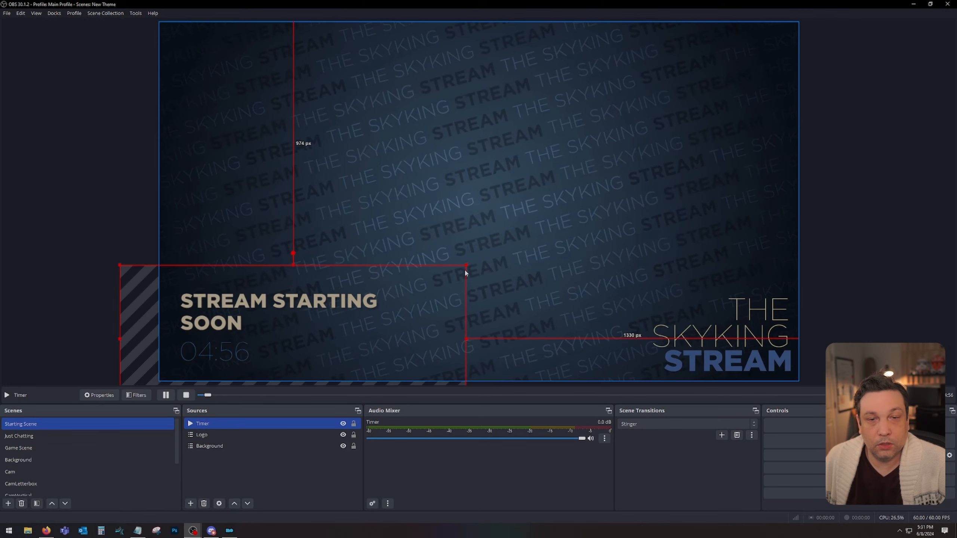
Shrink the Timer and reposition it in the lower-left corner, about 1104 px from the upper edge and 1724 px from the right edge.
left_click_drag(466, 264, 356, 310)
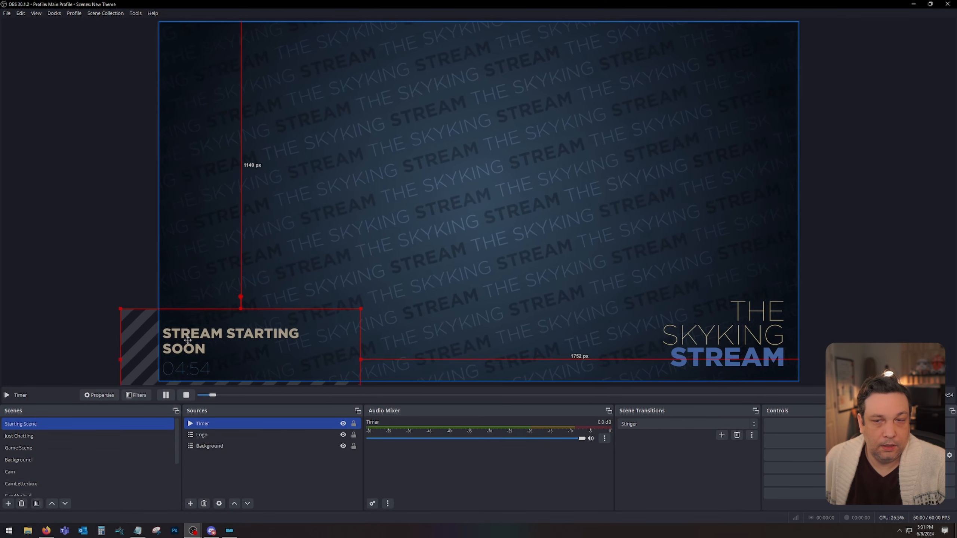
left_click_drag(187, 342, 197, 330)
left_click(30, 238)
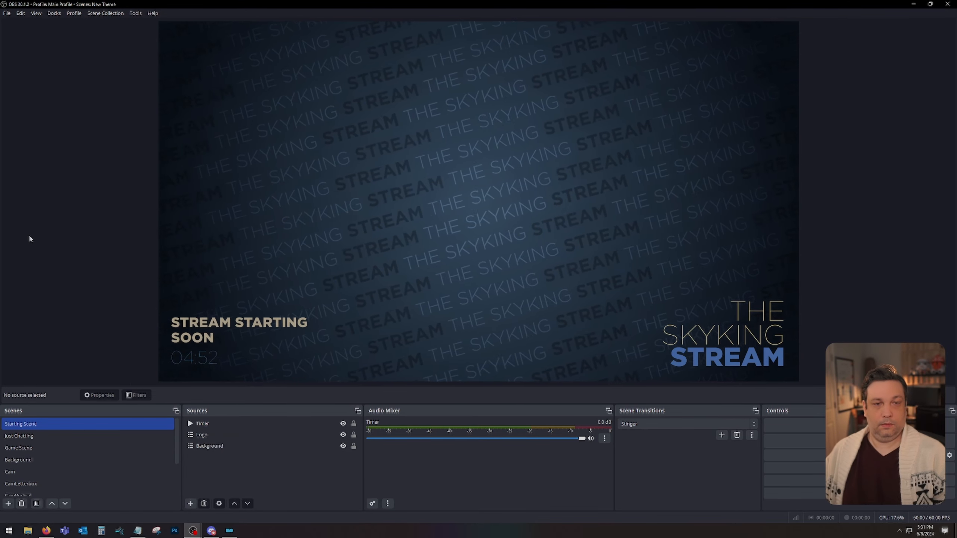
left_click(143, 332)
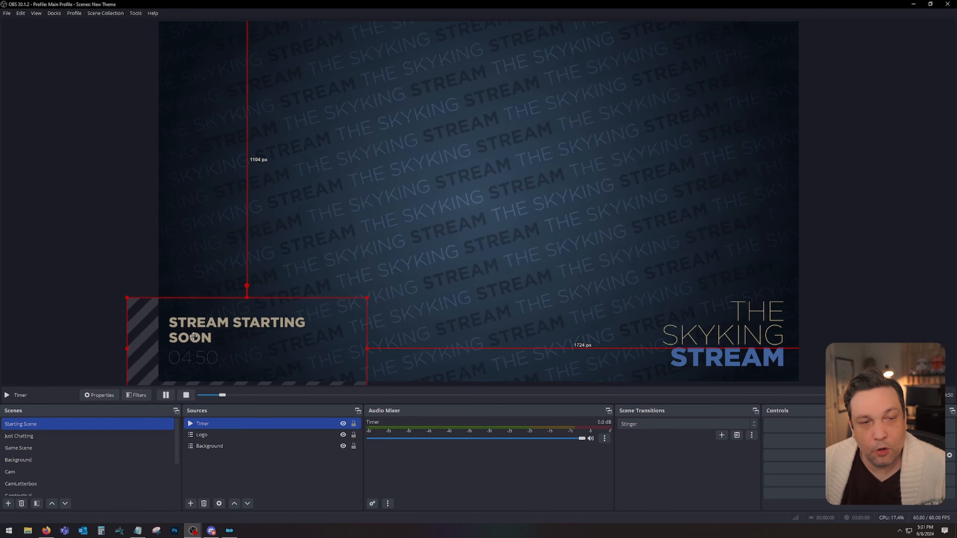
left_click(100, 266)
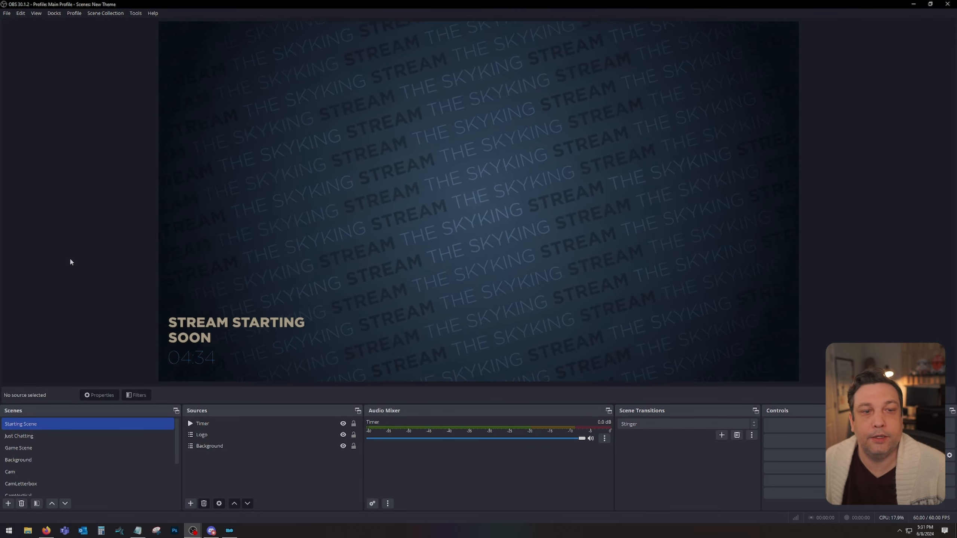
Test the stinger by switching between Just Chatting, Game Scene and Starting Scene, ending on Just Chatting.
left_click(76, 436)
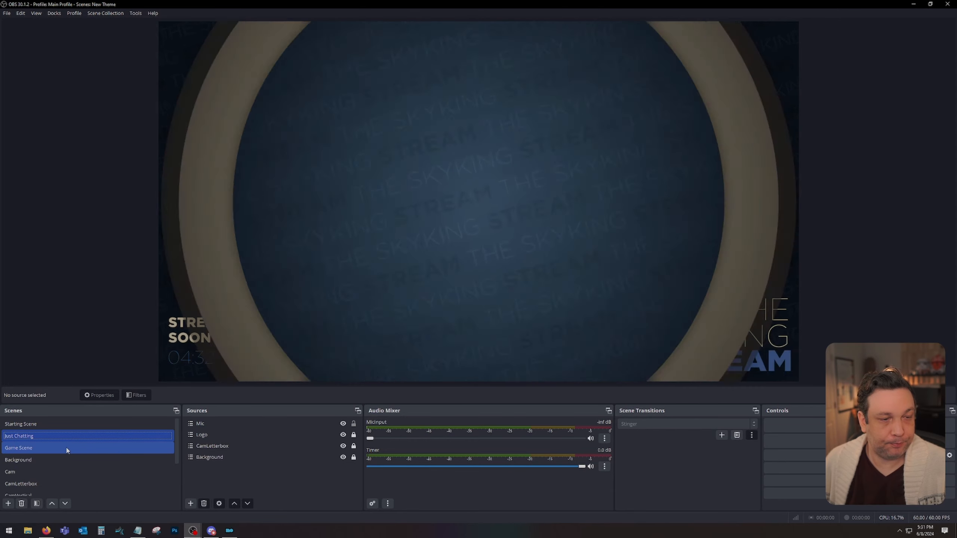
left_click(66, 448)
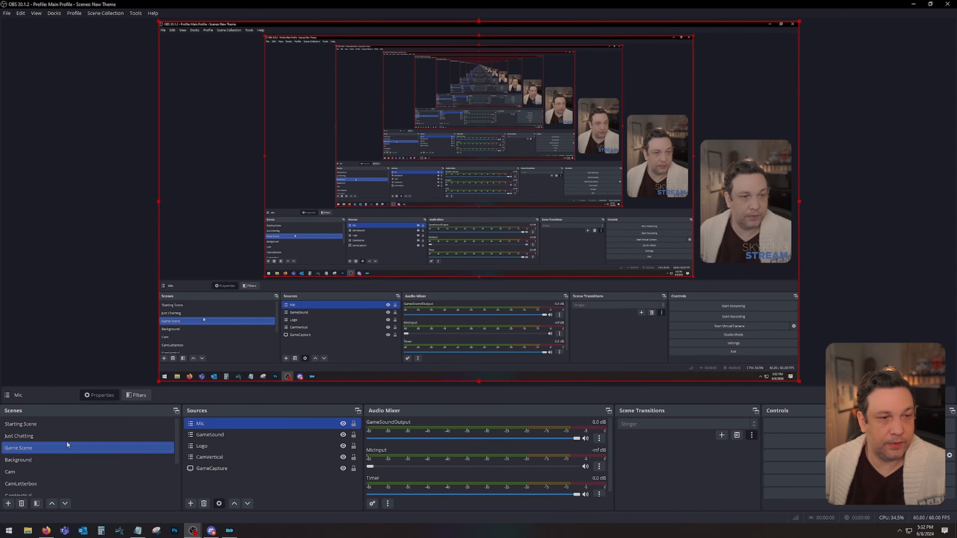
left_click(65, 435)
left_click(72, 423)
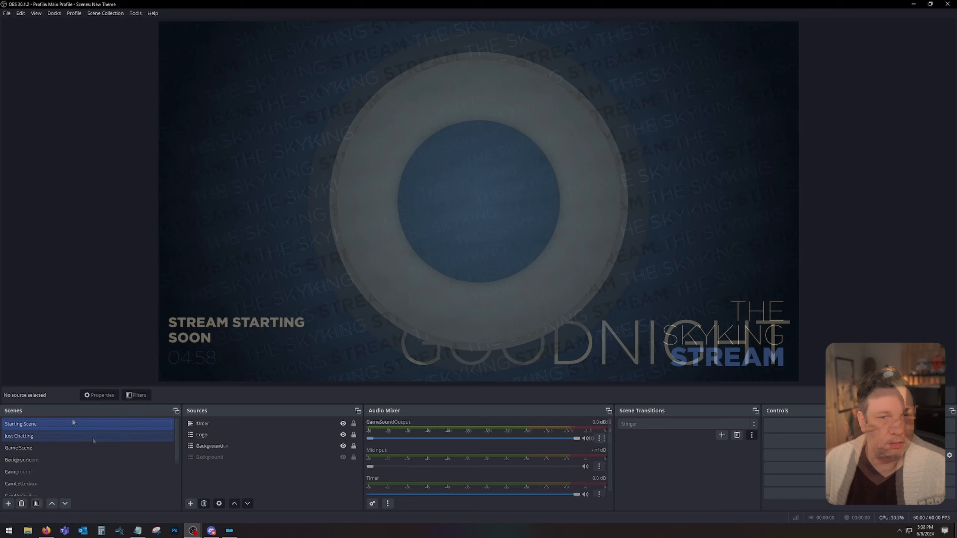
left_click(94, 438)
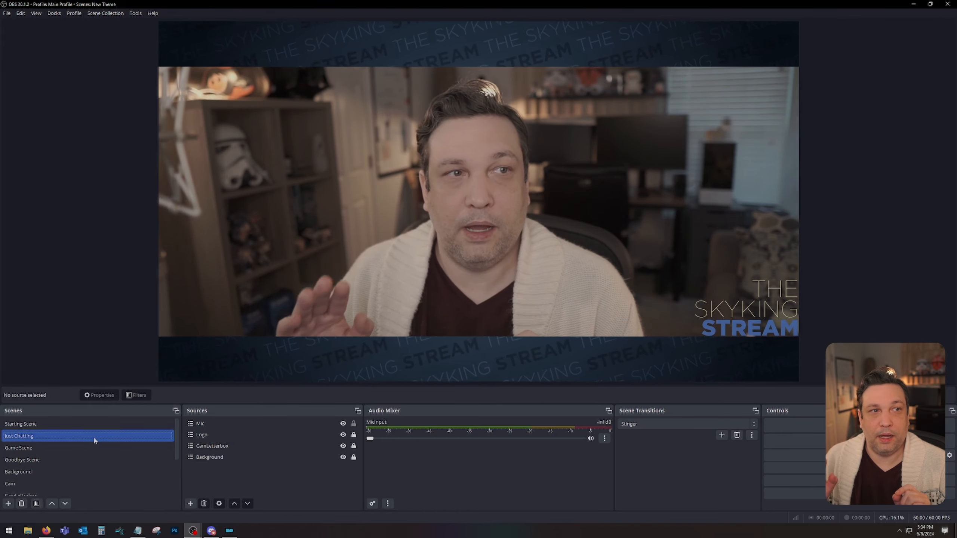
Review the list of main and nested component scenes, the scene collection options and the CamLetterbox scene.
scroll(75, 459, "down", 2)
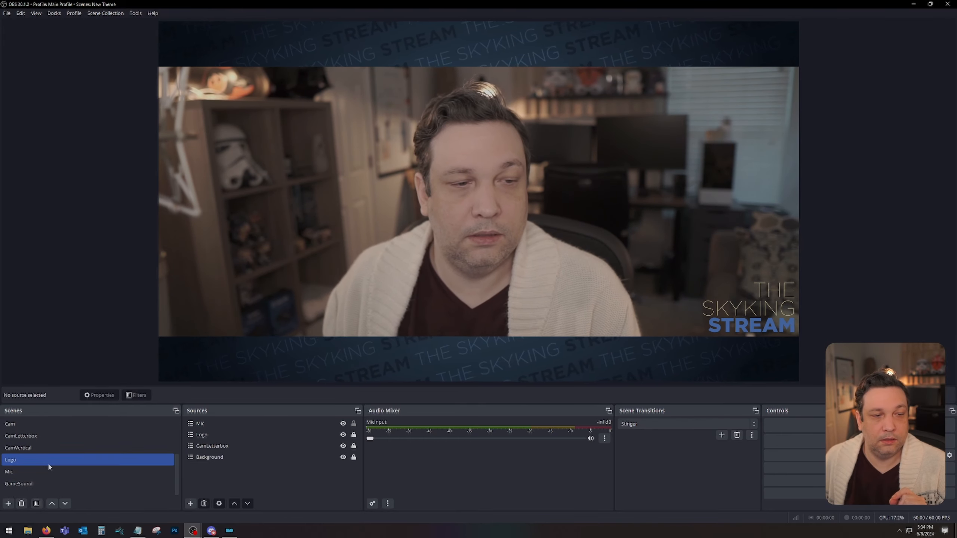
left_click(57, 486)
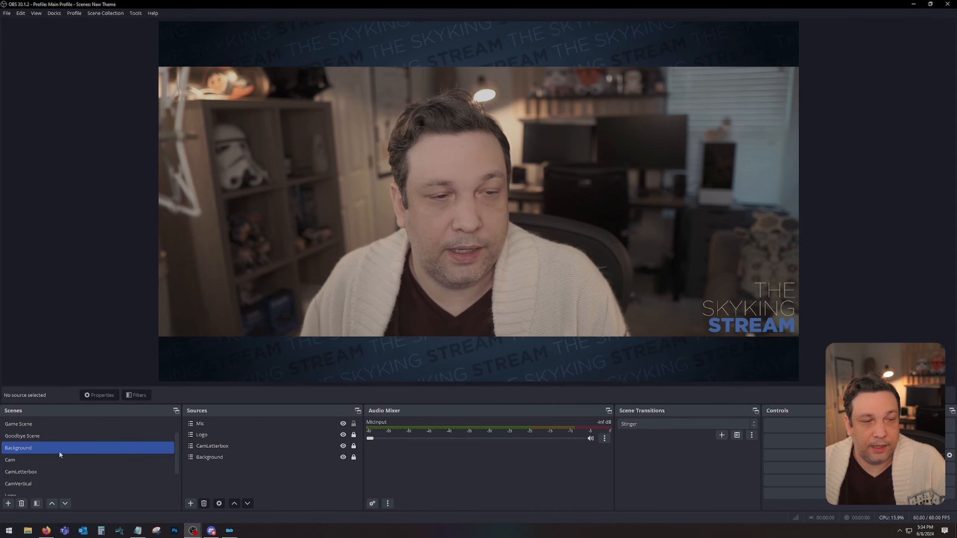
left_click(180, 266)
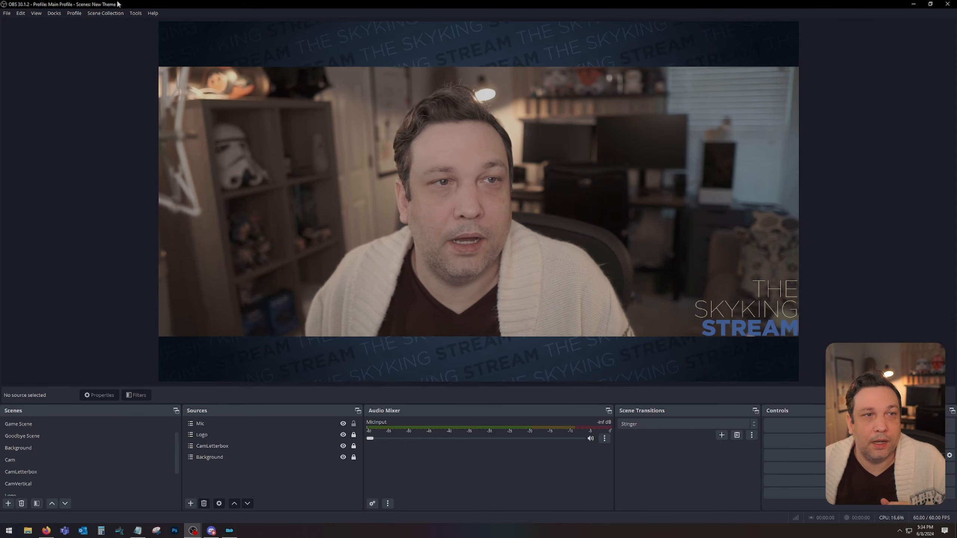
left_click(110, 14)
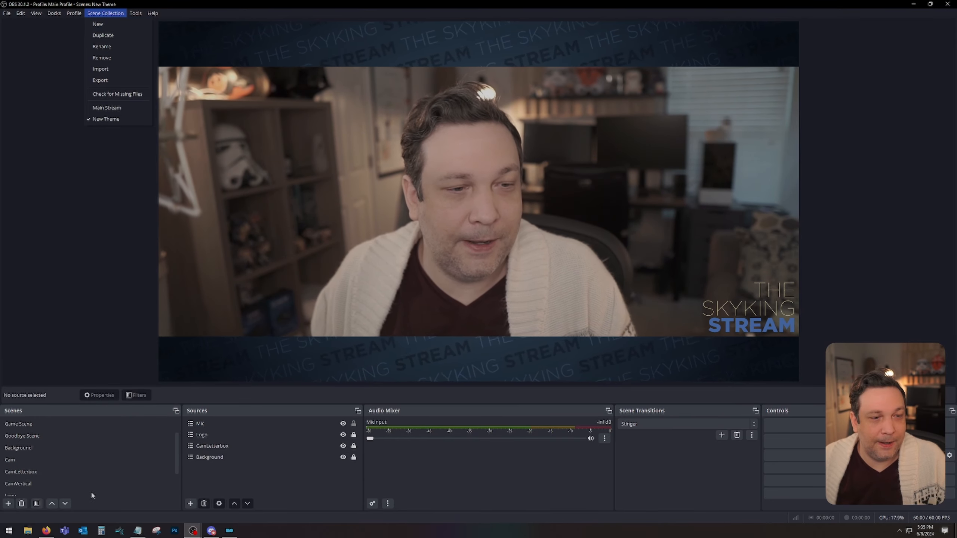
left_click(100, 472)
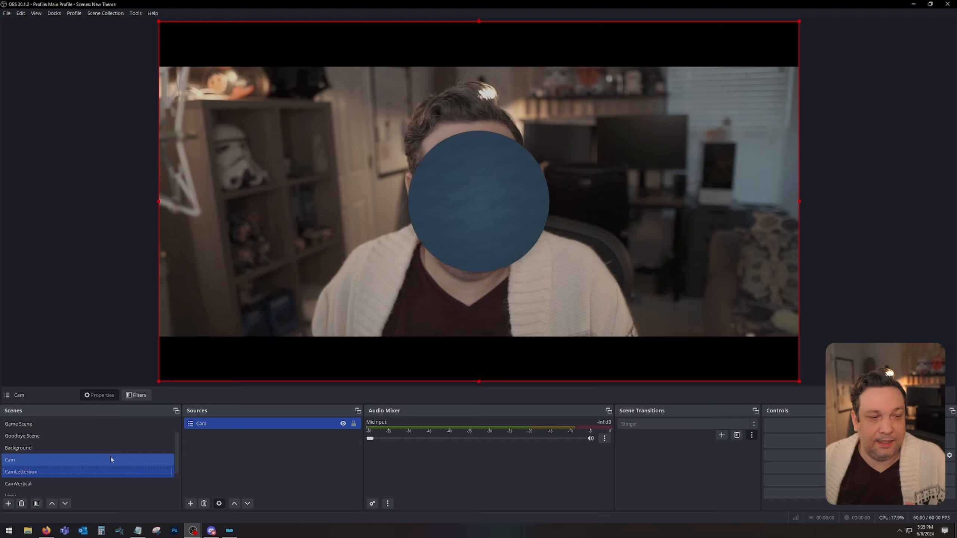
scroll(109, 459, "up", 1)
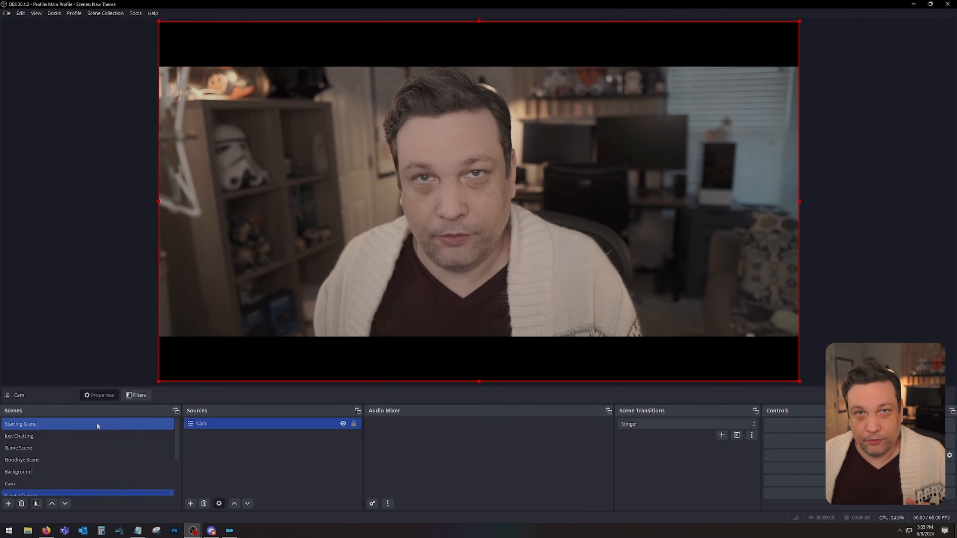
scroll(112, 433, "down", 2)
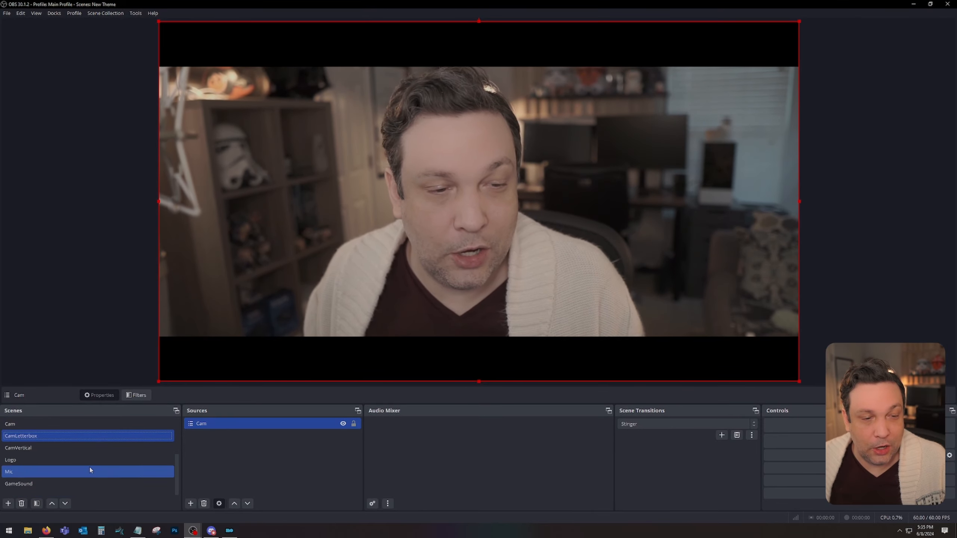
scroll(93, 469, "up", 2)
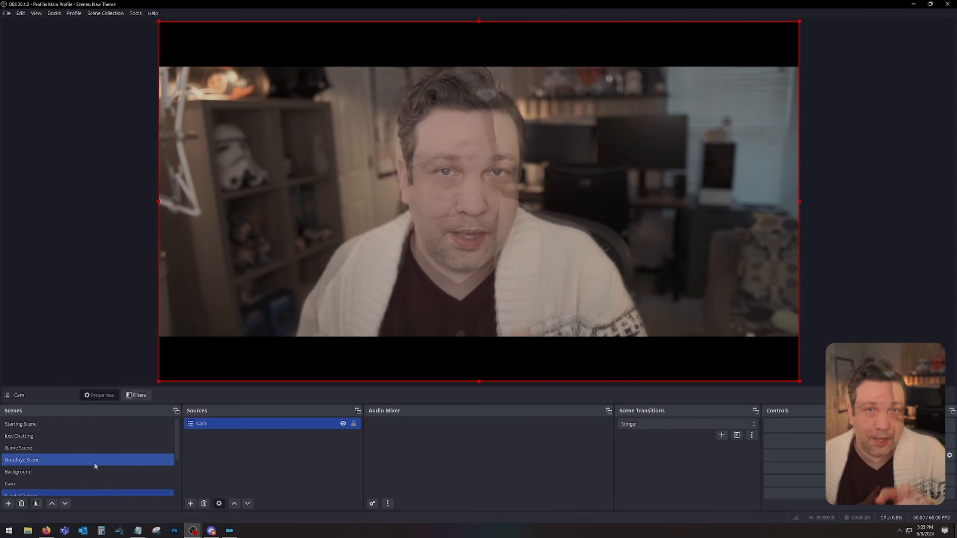